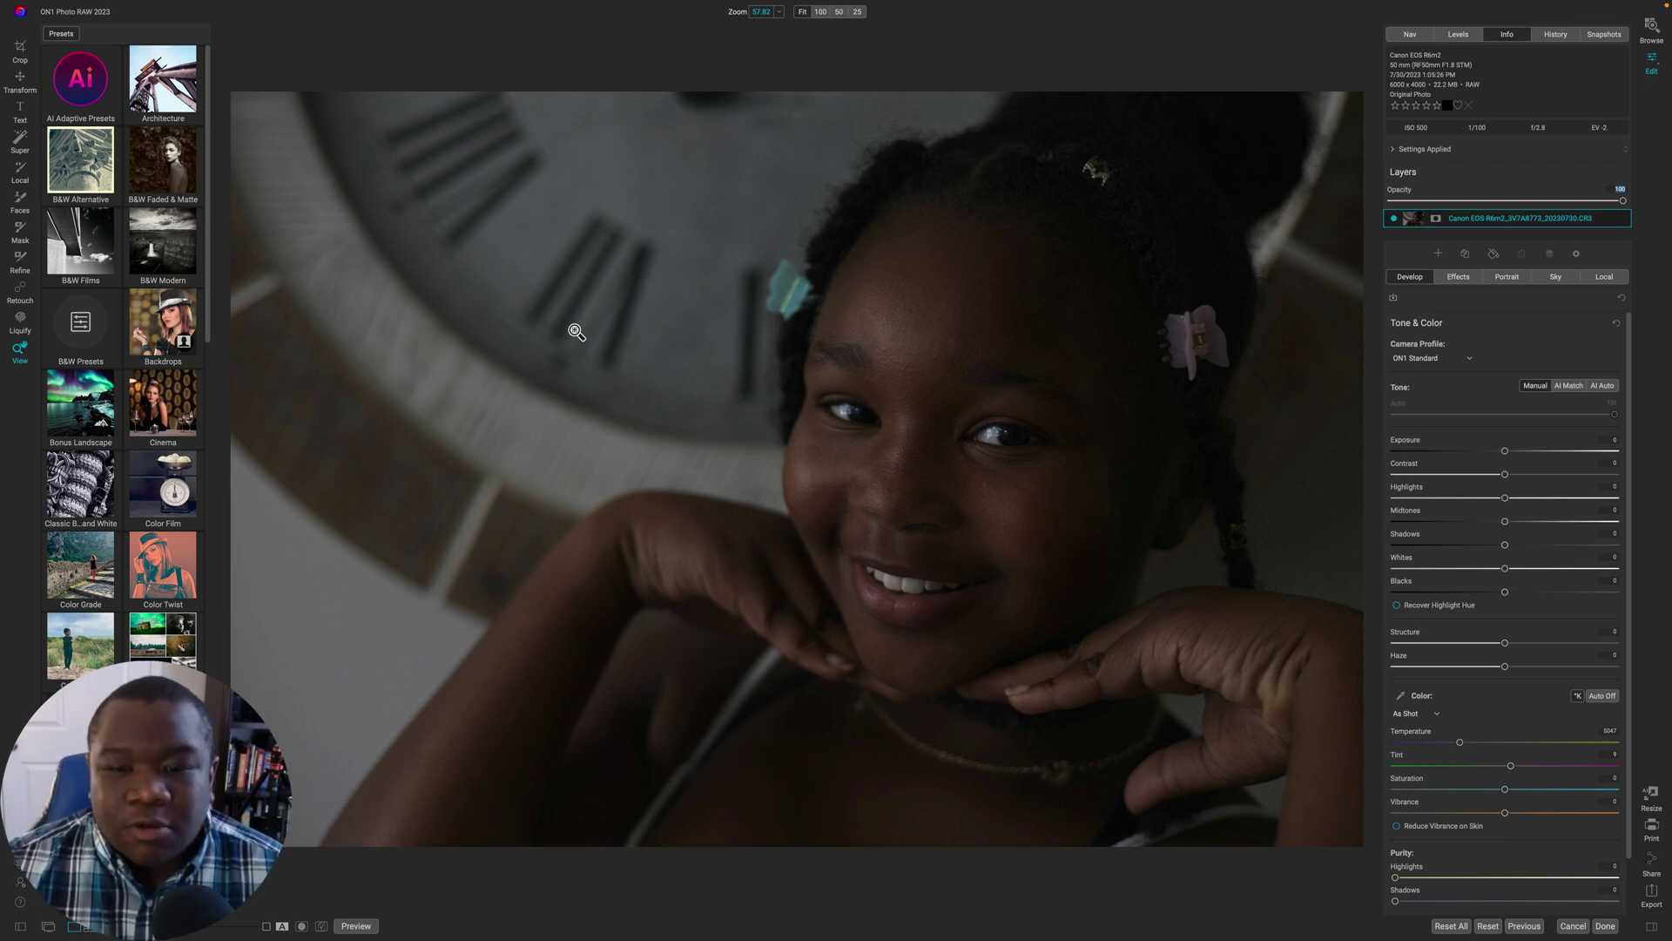
- Set the camera profile to ON1 Portrait and review the photo's capture information and histogram
{"action": "left_click", "coordinate": [1455, 35]}
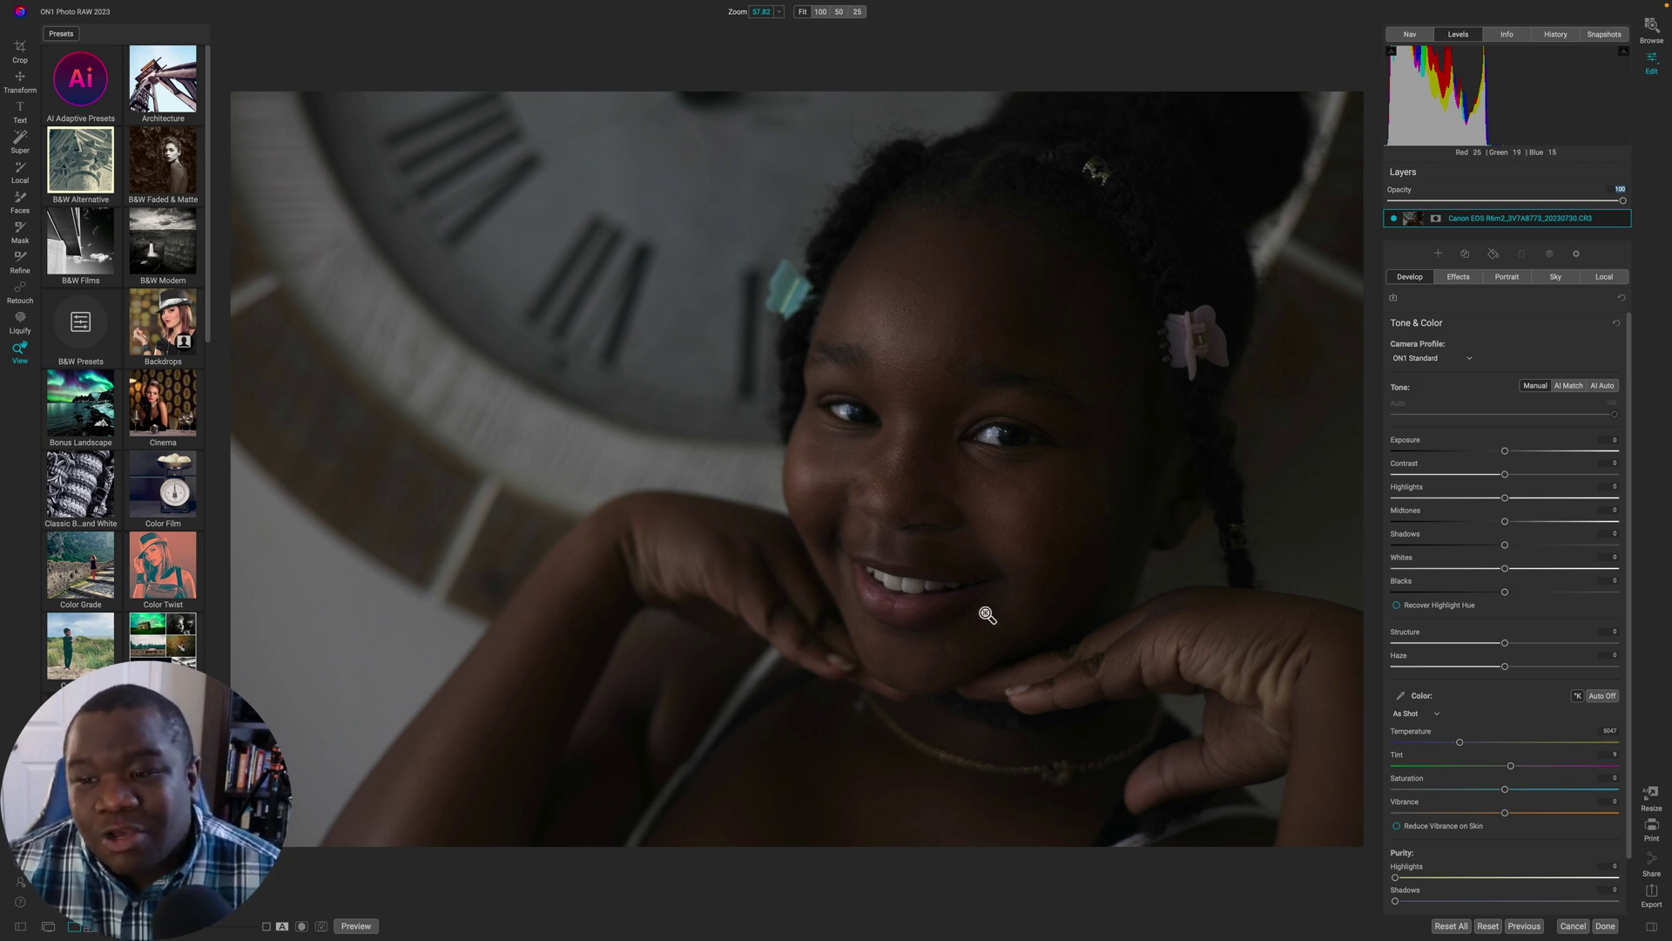
{"action": "left_click", "coordinate": [1461, 363]}
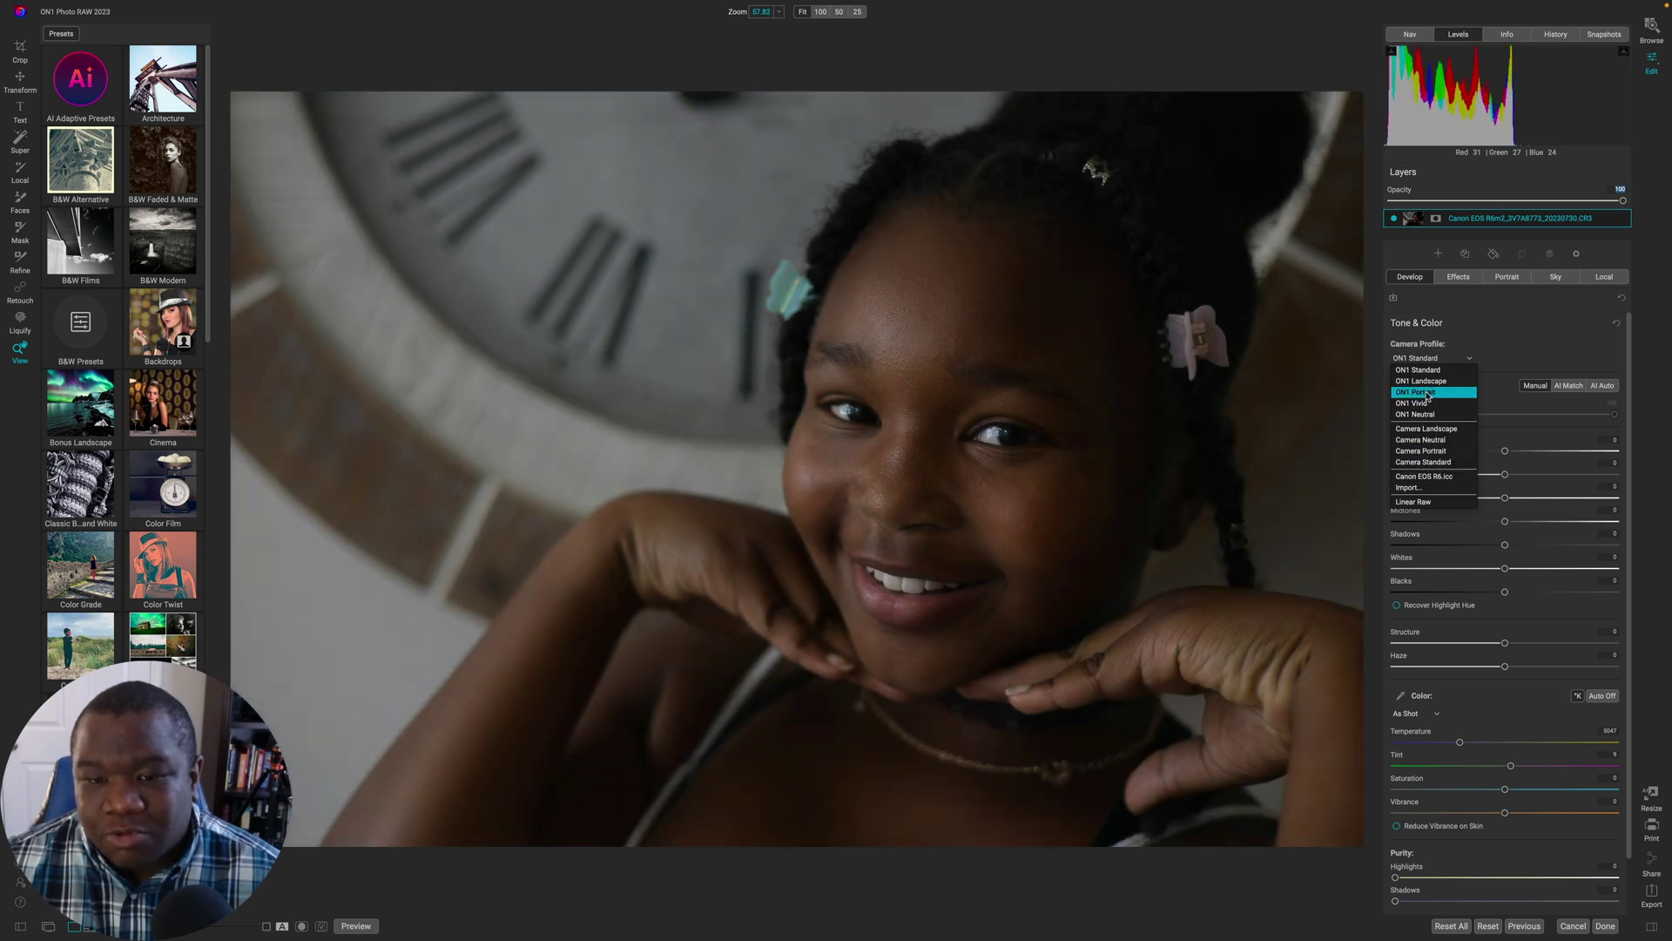
{"action": "left_click", "coordinate": [1427, 396]}
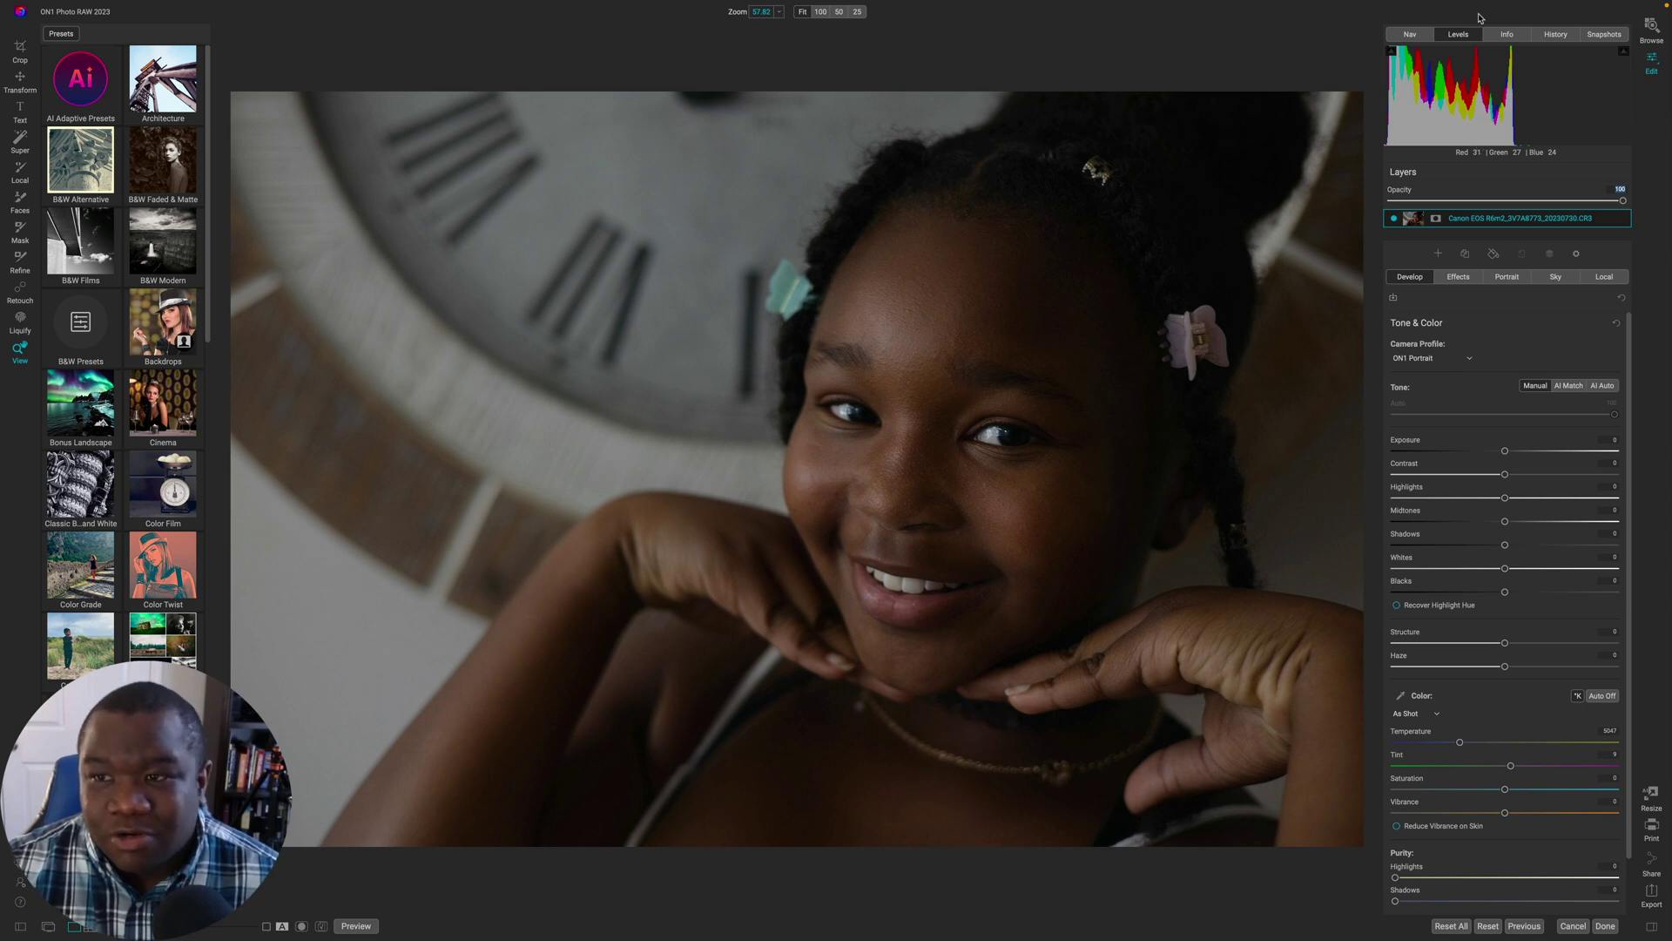
{"action": "left_click", "coordinate": [1502, 35]}
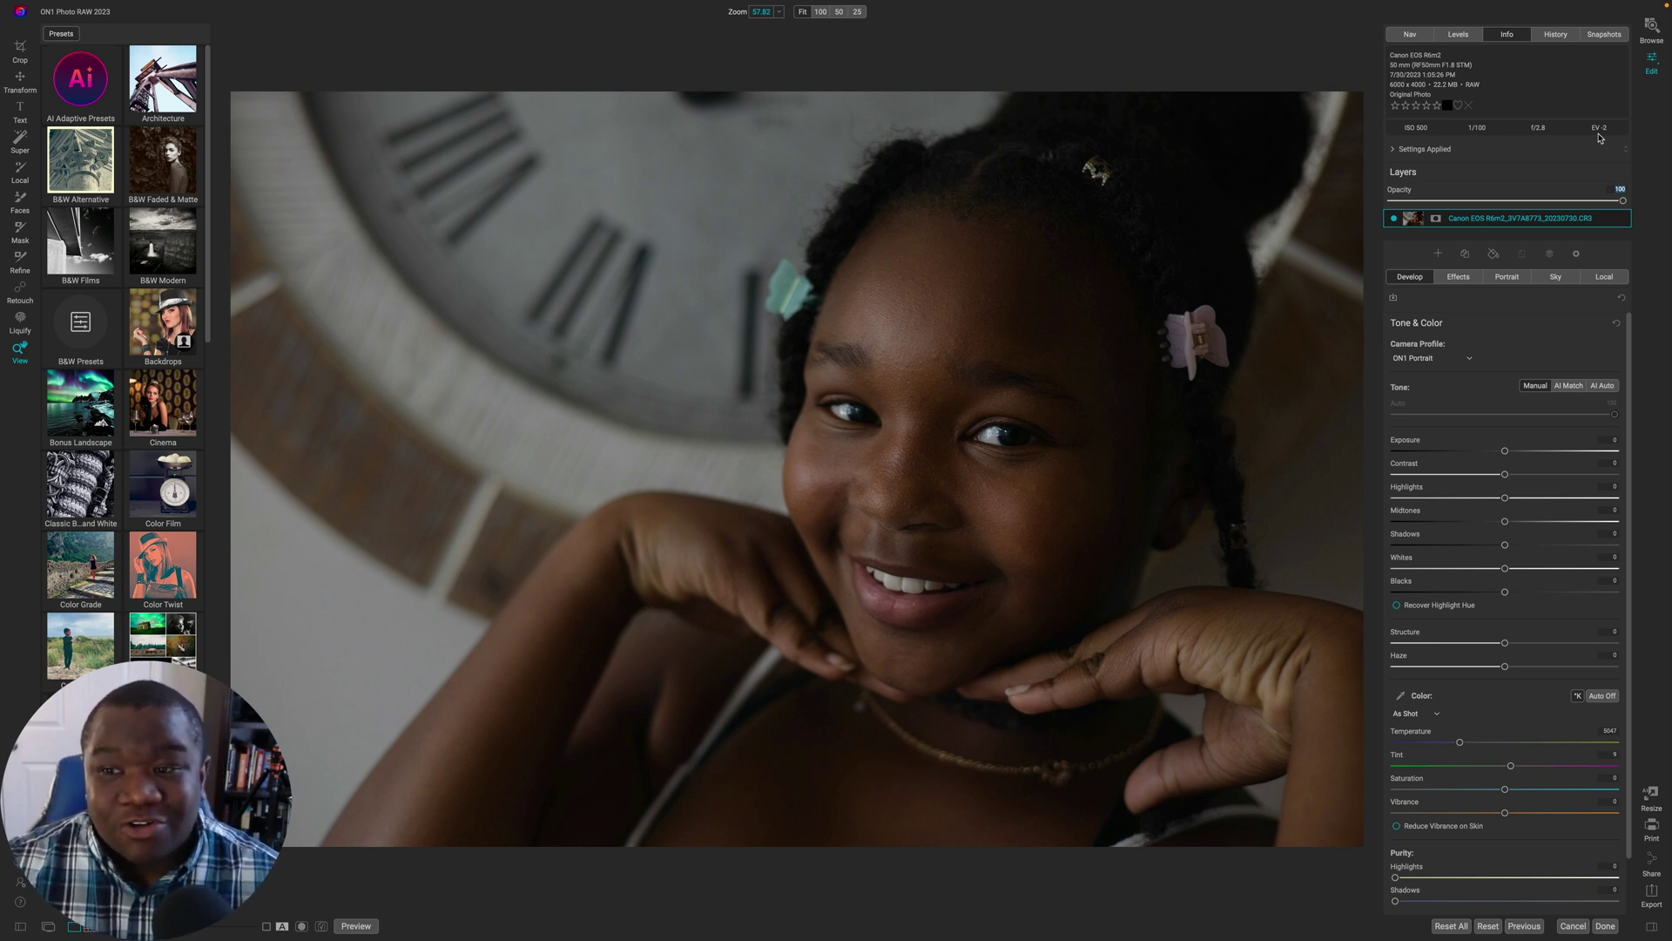
{"action": "left_click", "coordinate": [1460, 35]}
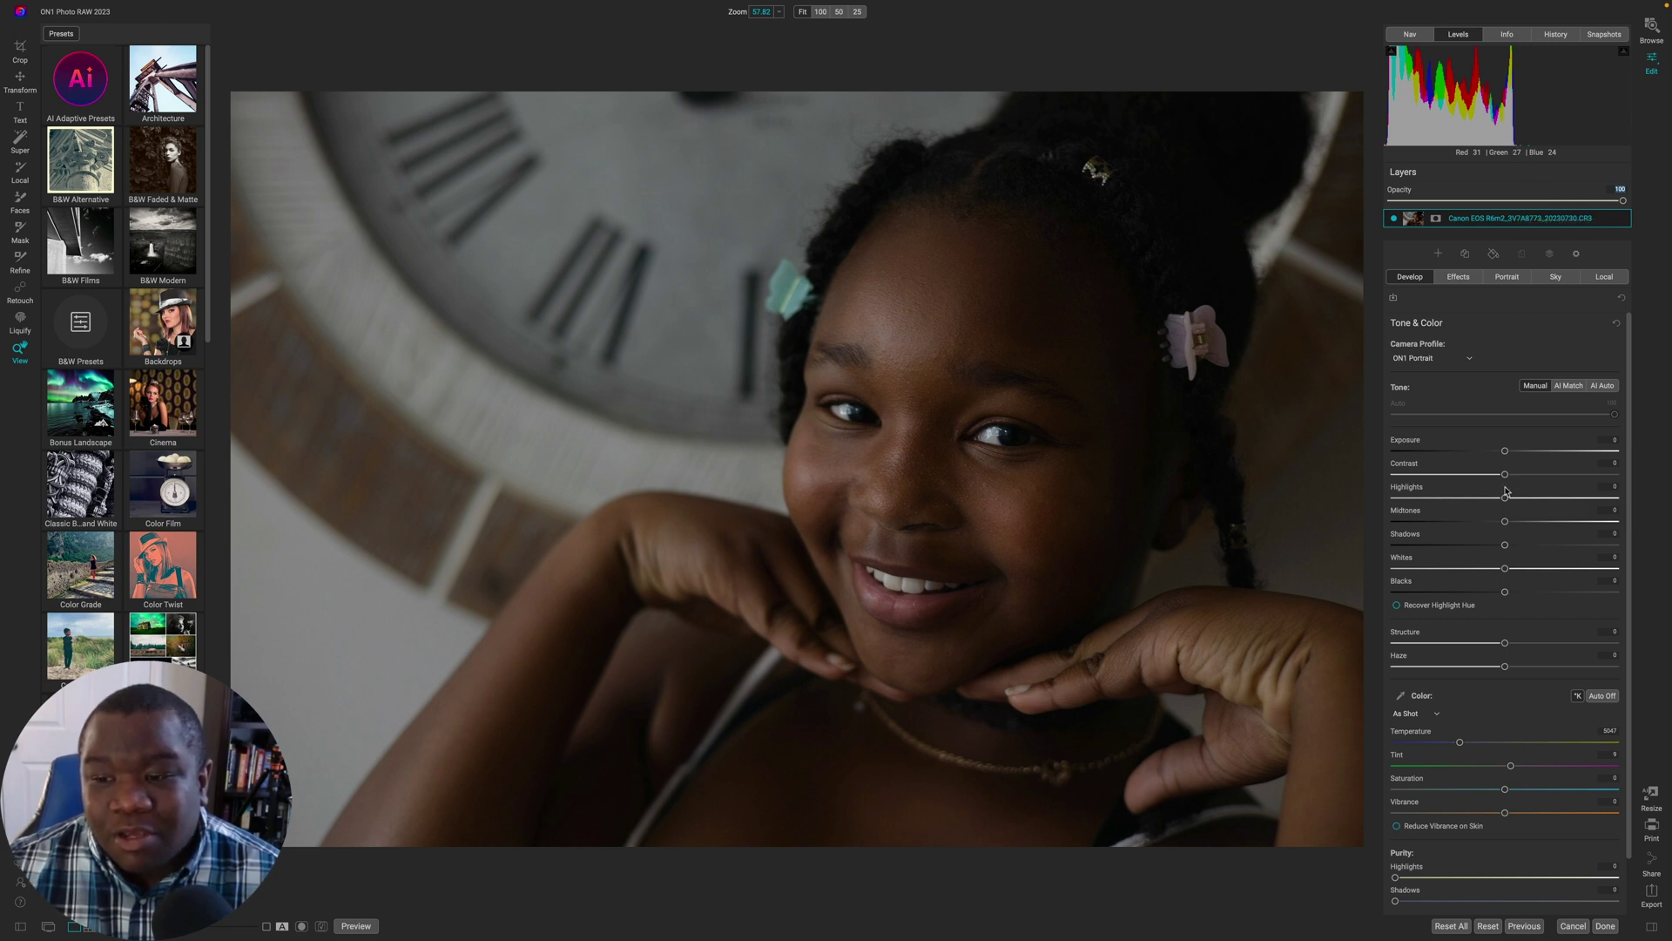
- Raise Exposure to about 0.6, Highlights to 29, Midtones to 13, Shadows to 16 and Whites to about 33, and lower Blacks slightly
{"action": "left_click_drag", "start_coordinate": [1505, 568], "coordinate": [1544, 568]}
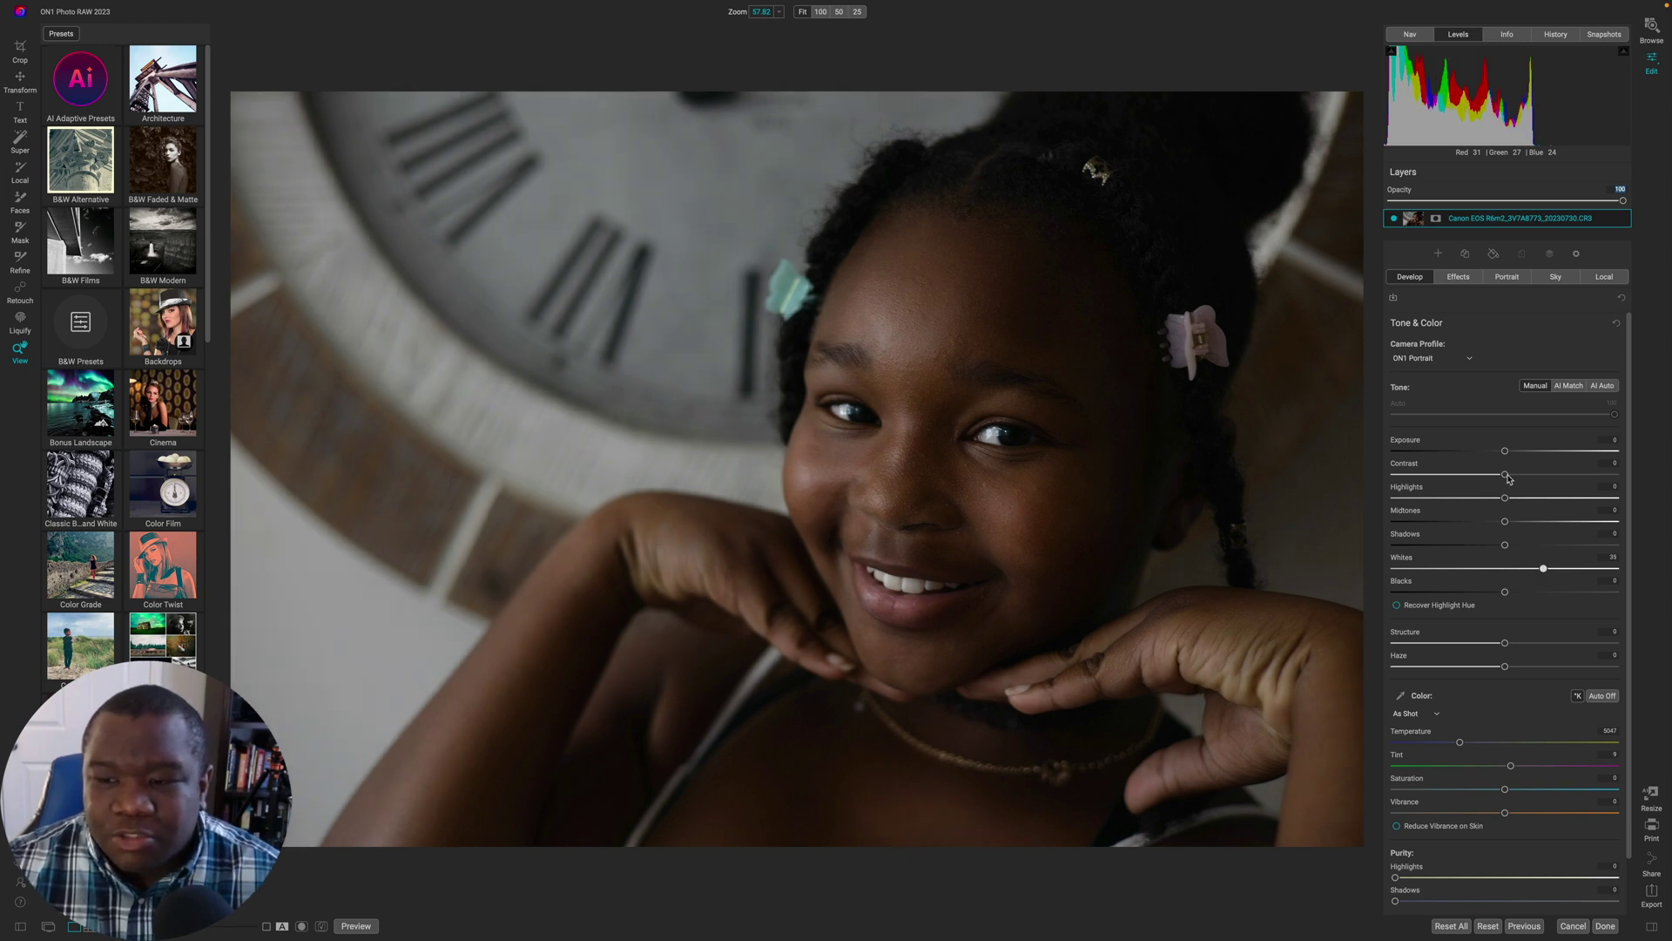
{"action": "left_click_drag", "start_coordinate": [1507, 547], "coordinate": [1524, 546]}
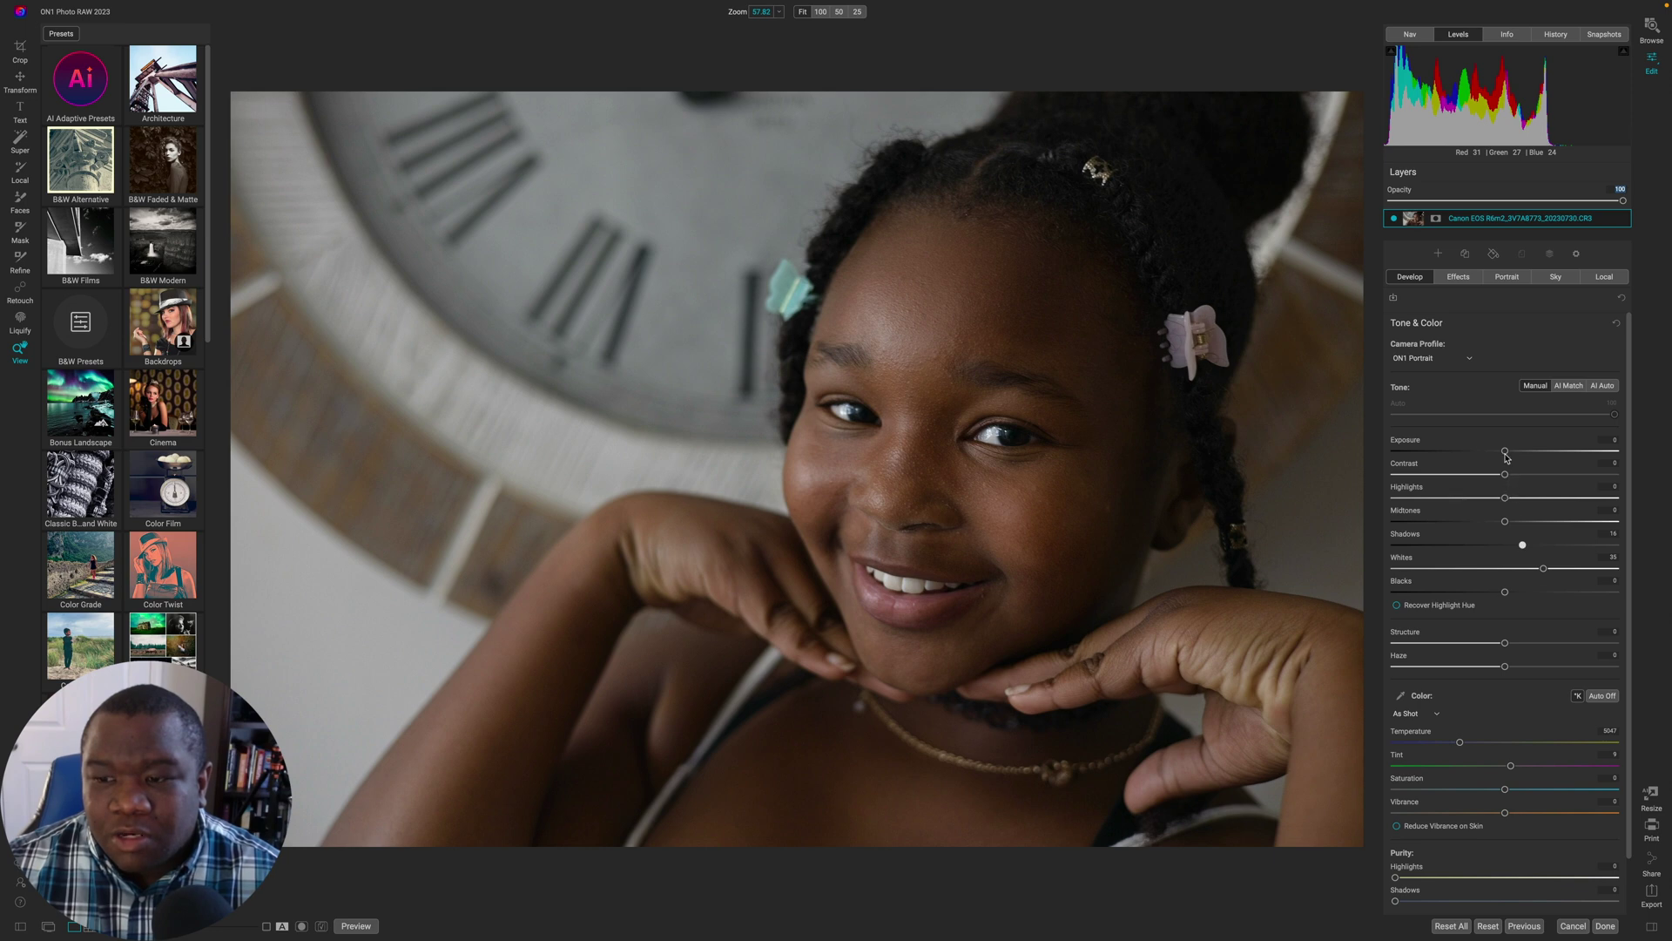
{"action": "left_click_drag", "start_coordinate": [1505, 453], "coordinate": [1519, 453]}
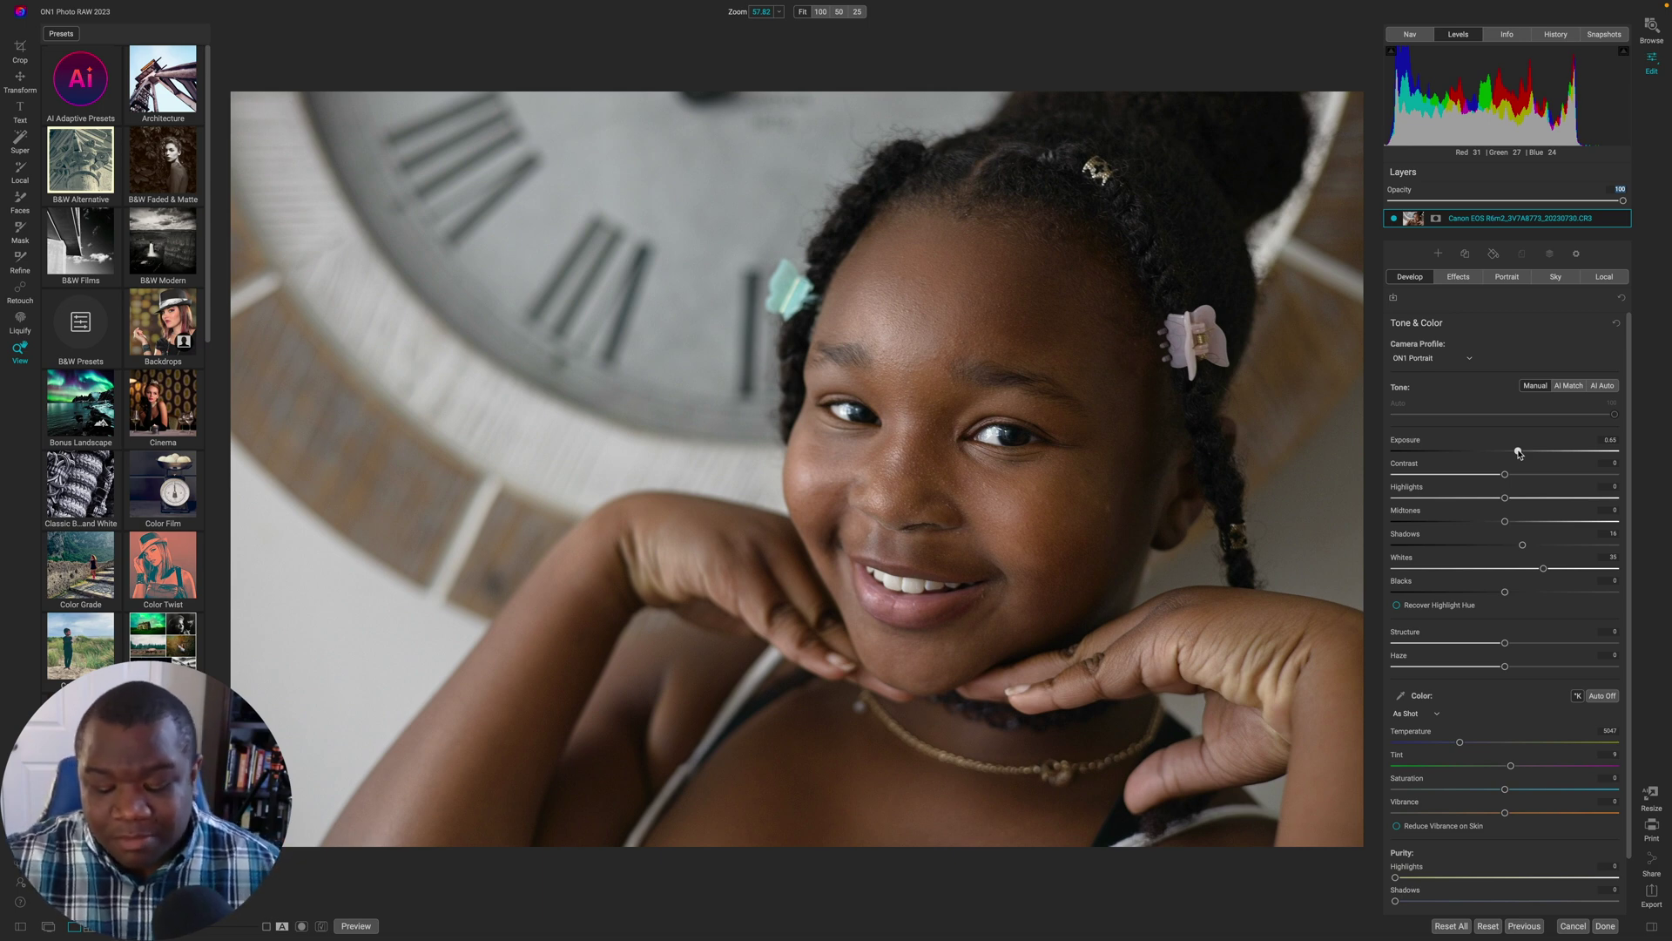
{"action": "key", "text": "p"}
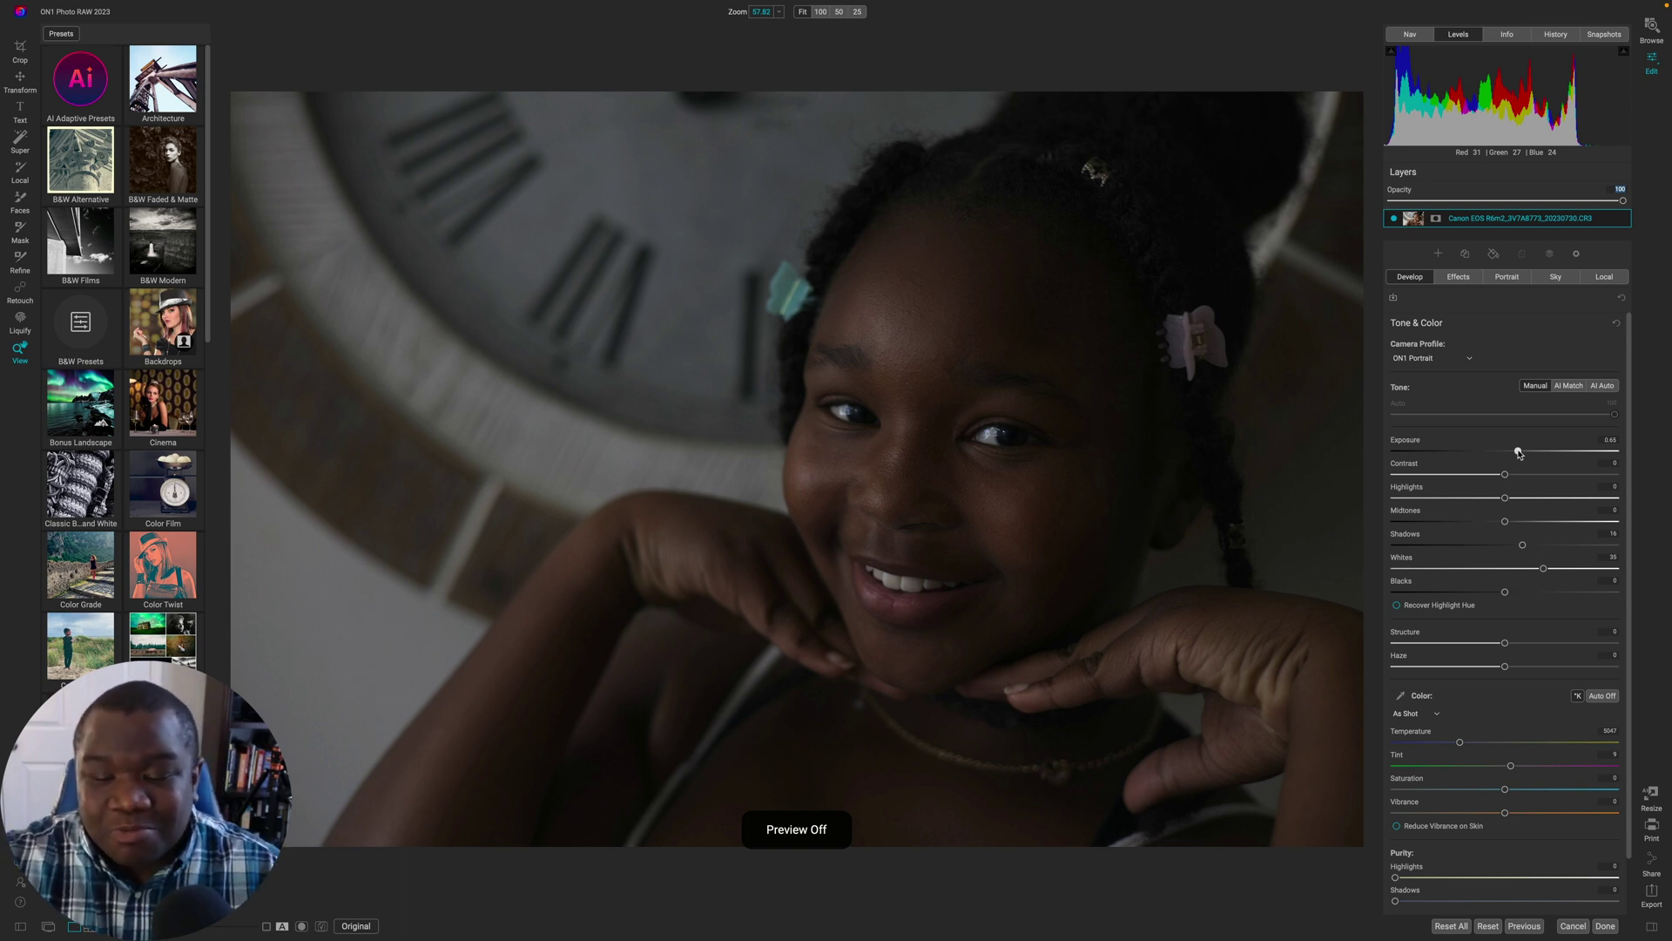
{"action": "key", "text": "p"}
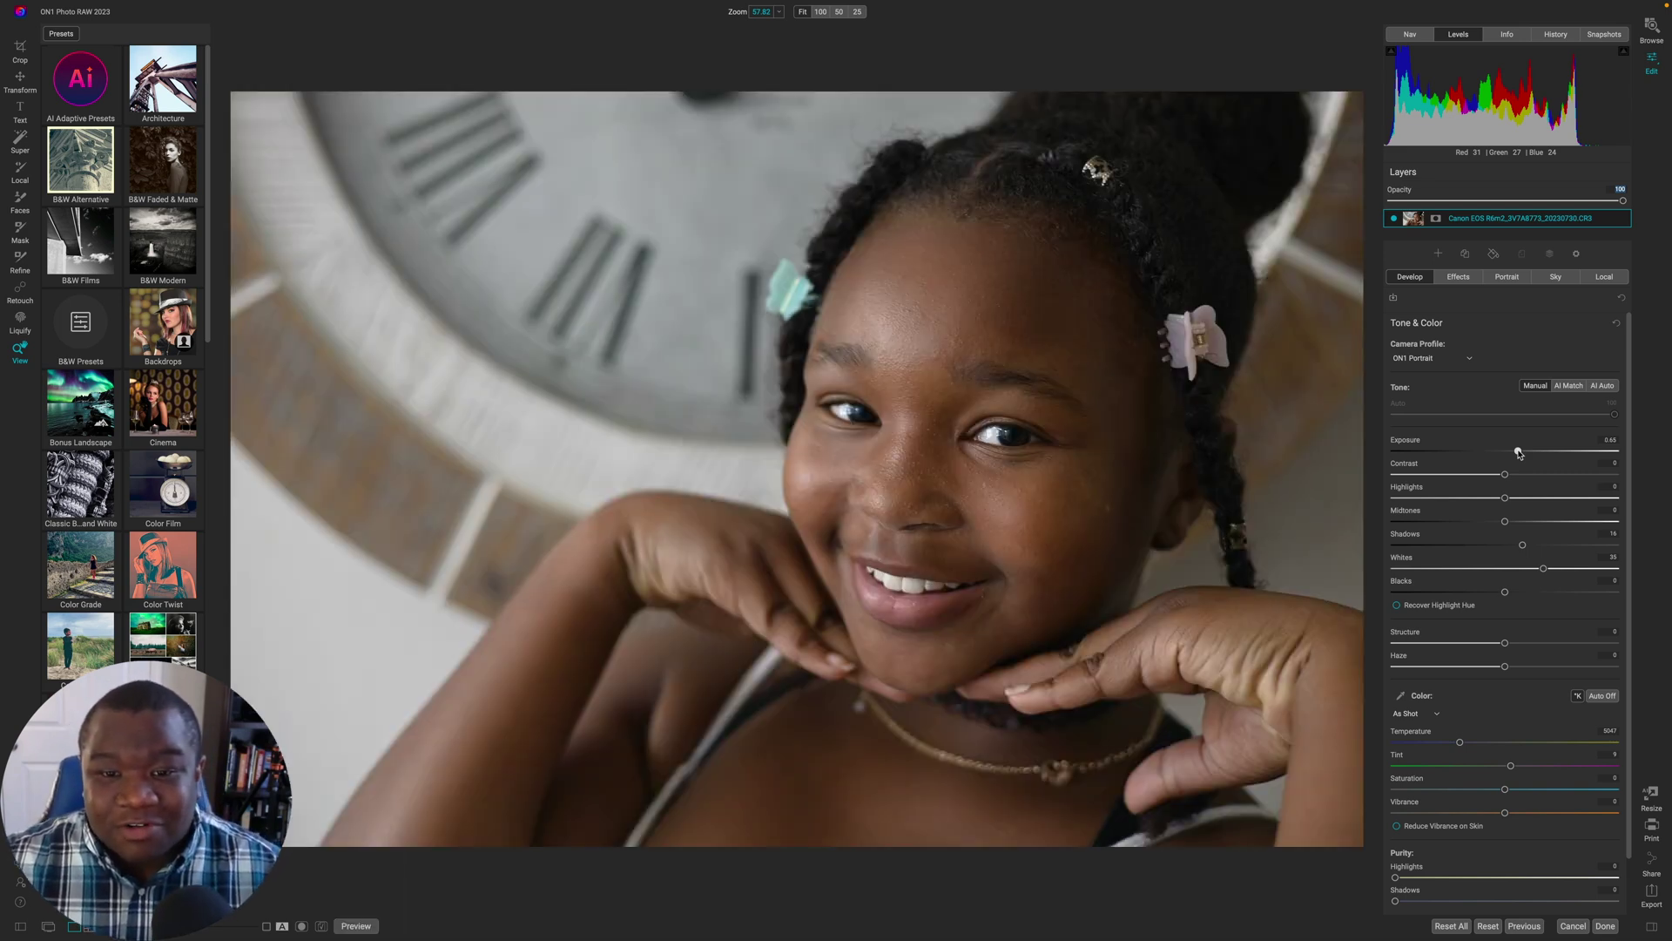
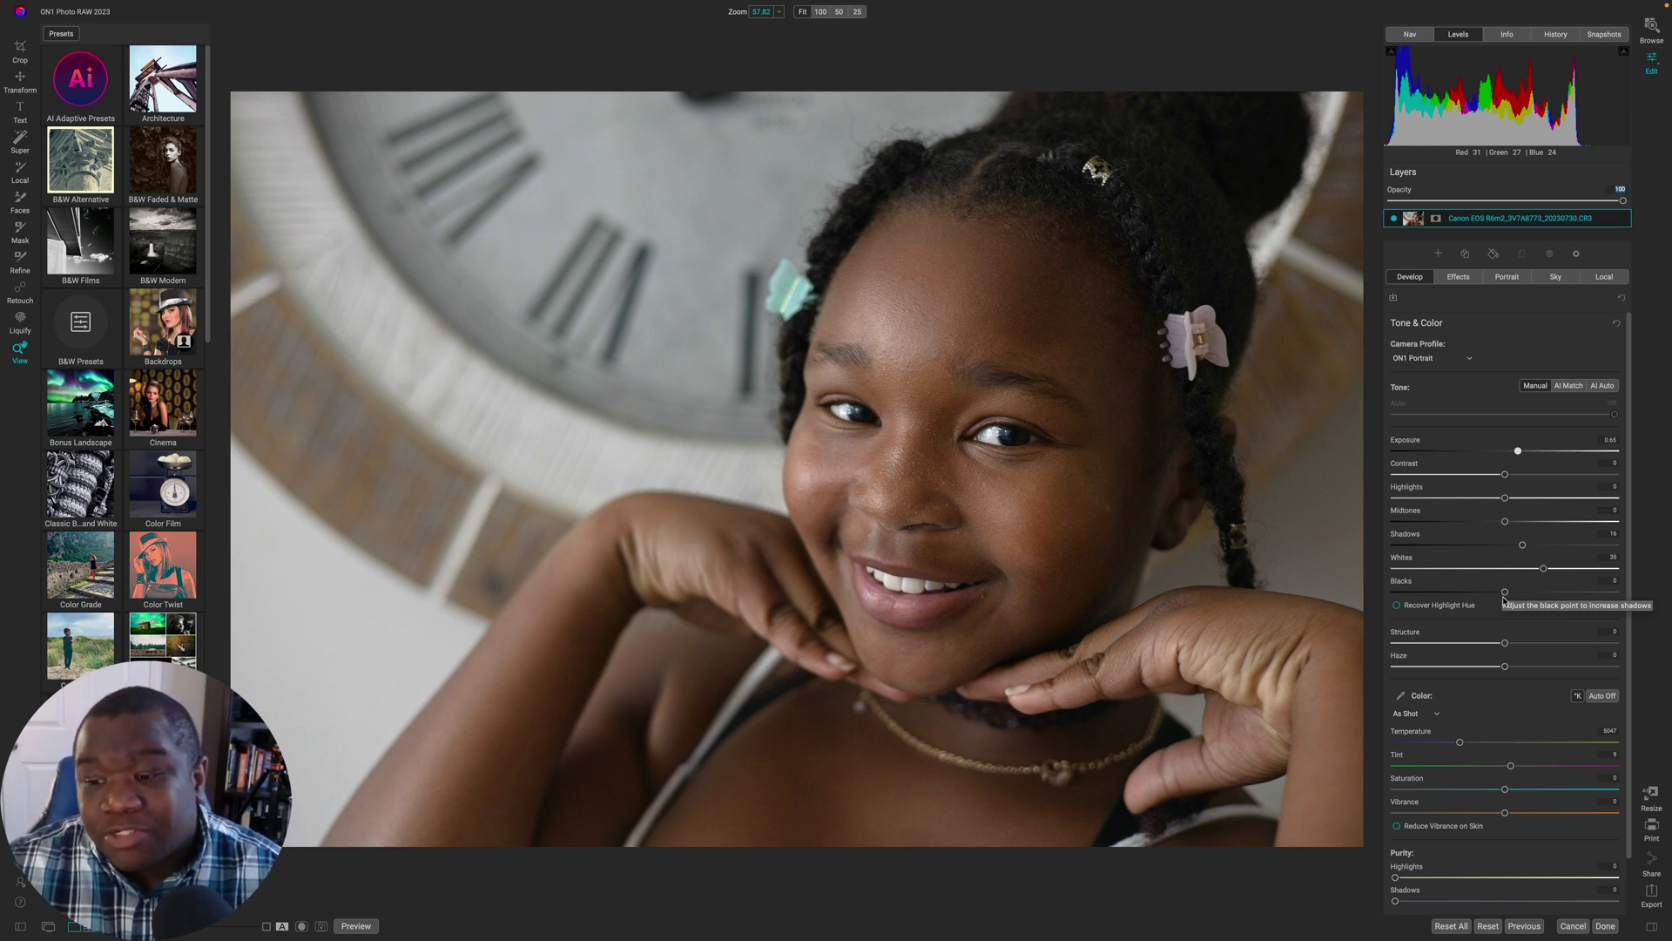
{"action": "left_click_drag", "start_coordinate": [1504, 592], "coordinate": [1499, 596]}
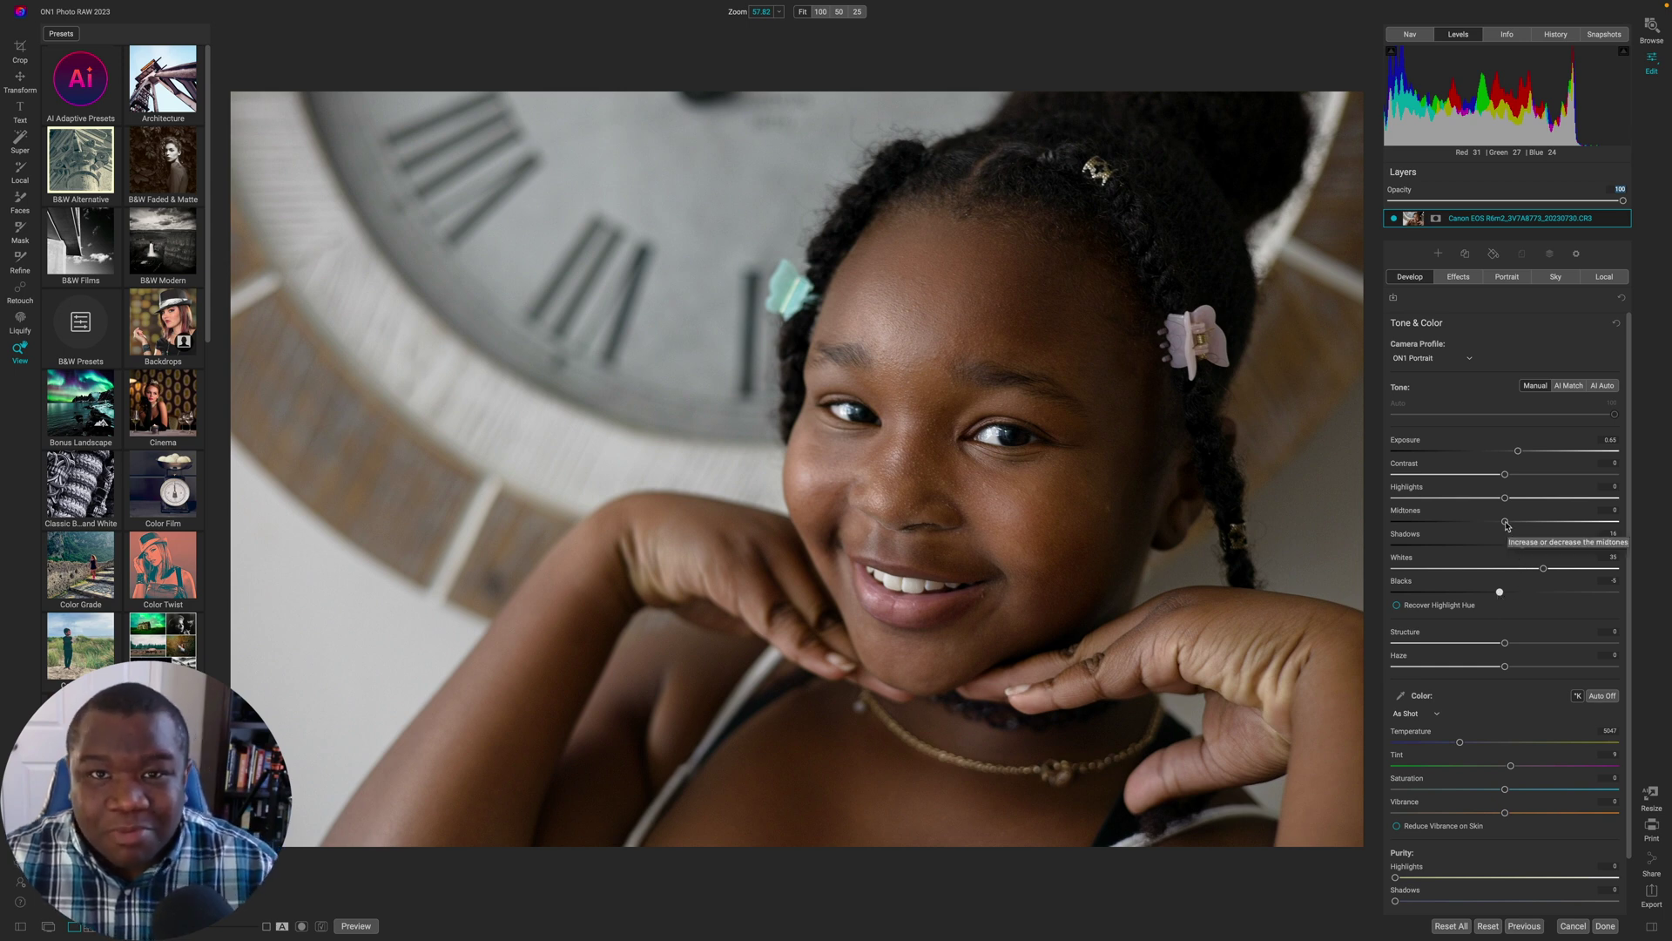
{"action": "left_click_drag", "start_coordinate": [1505, 524], "coordinate": [1538, 502]}
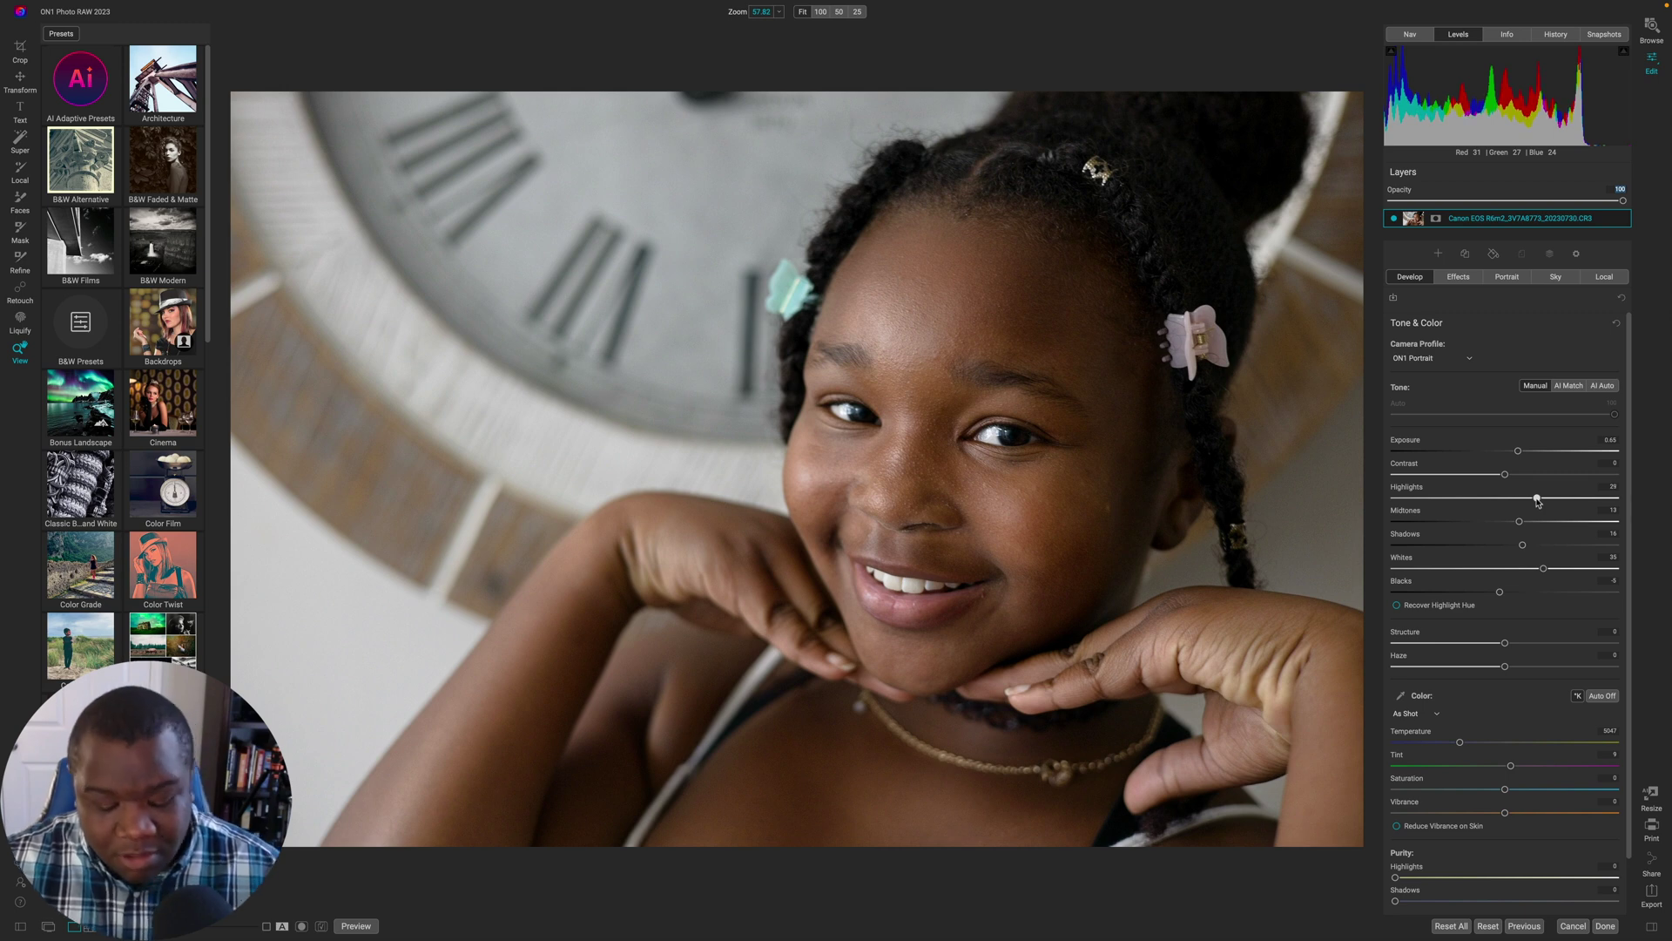
- Check the portrait with the clipping overlay and compare the edit with the original photo
{"action": "key", "text": "j"}
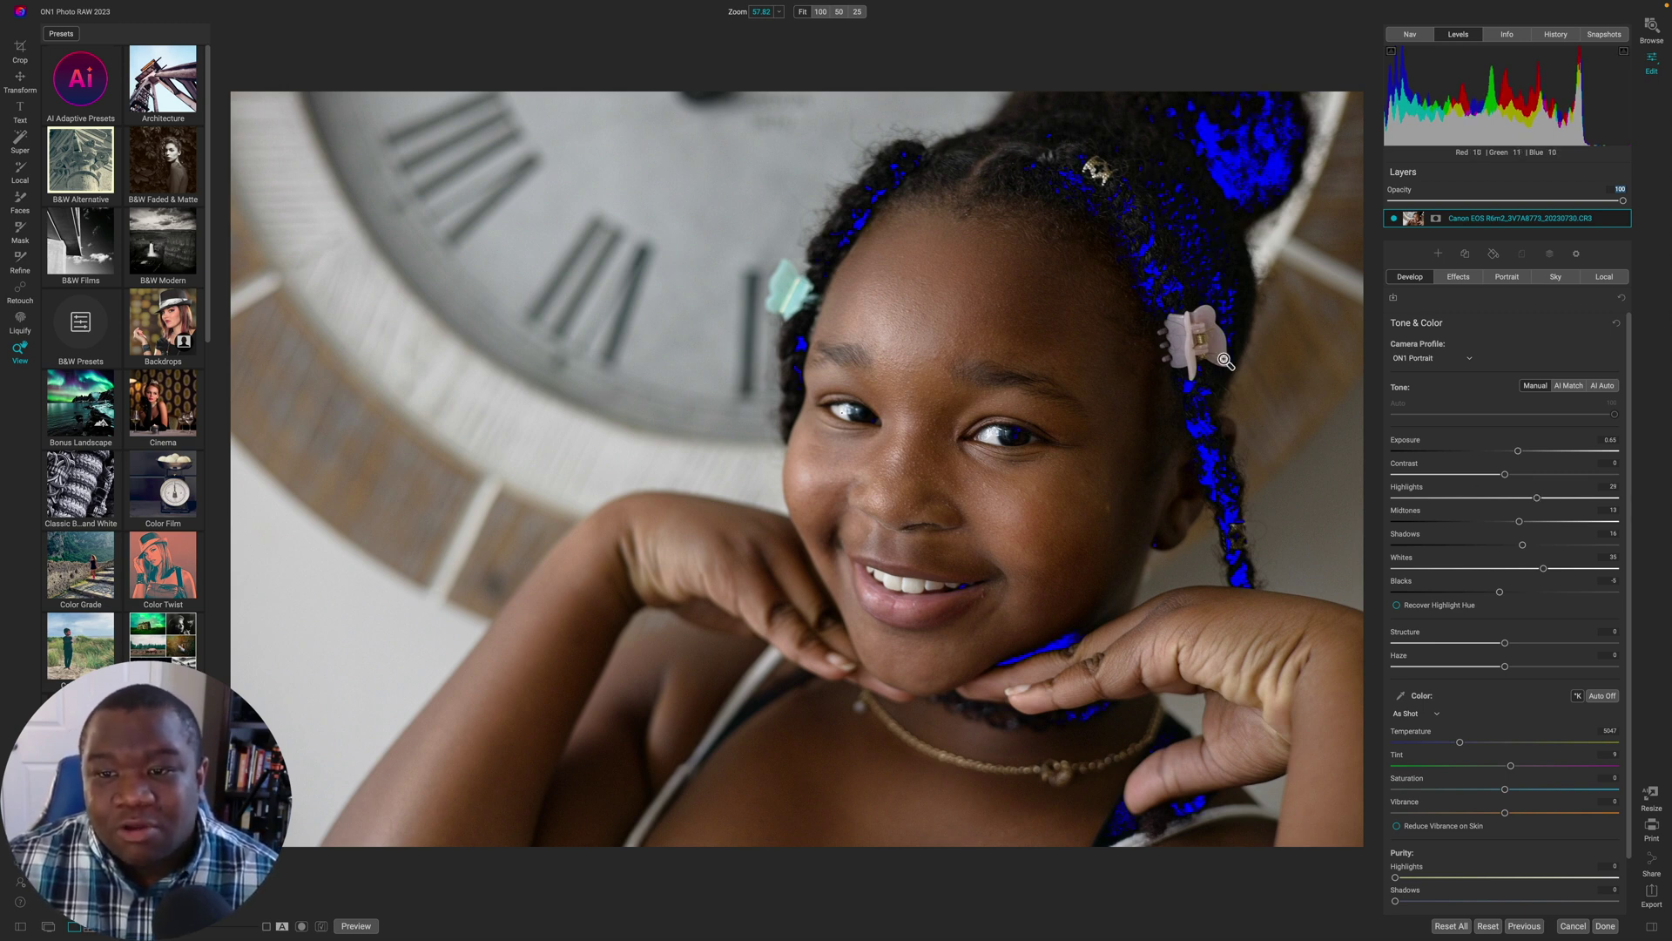
{"action": "key", "text": "j"}
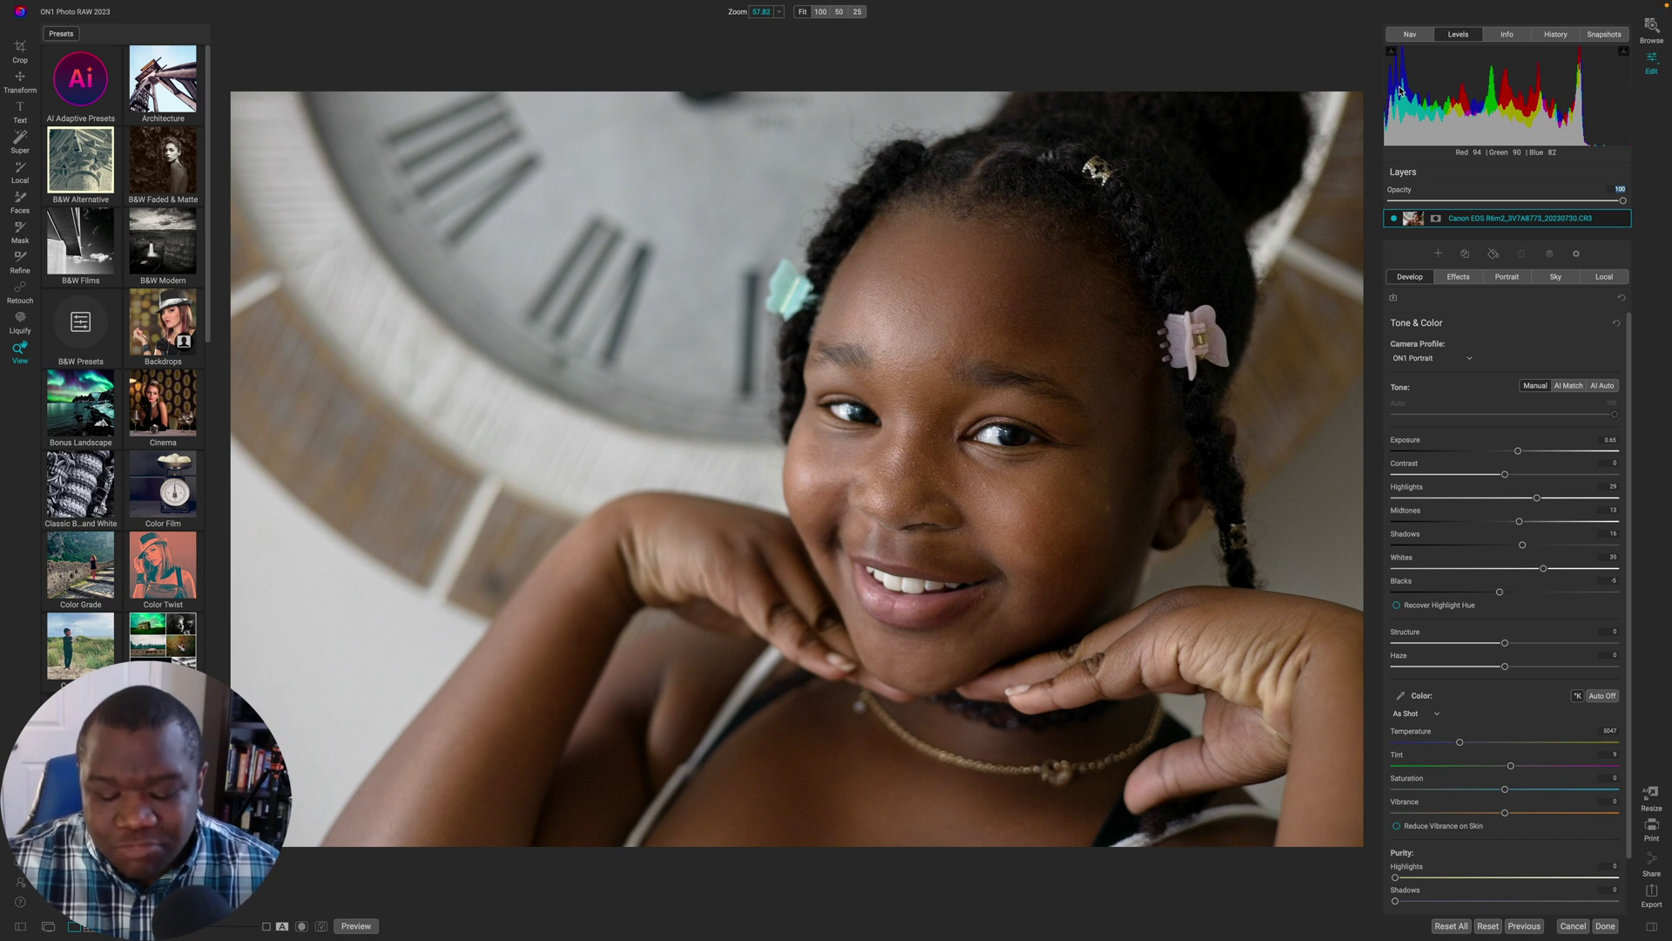
{"action": "key", "text": "backslash"}
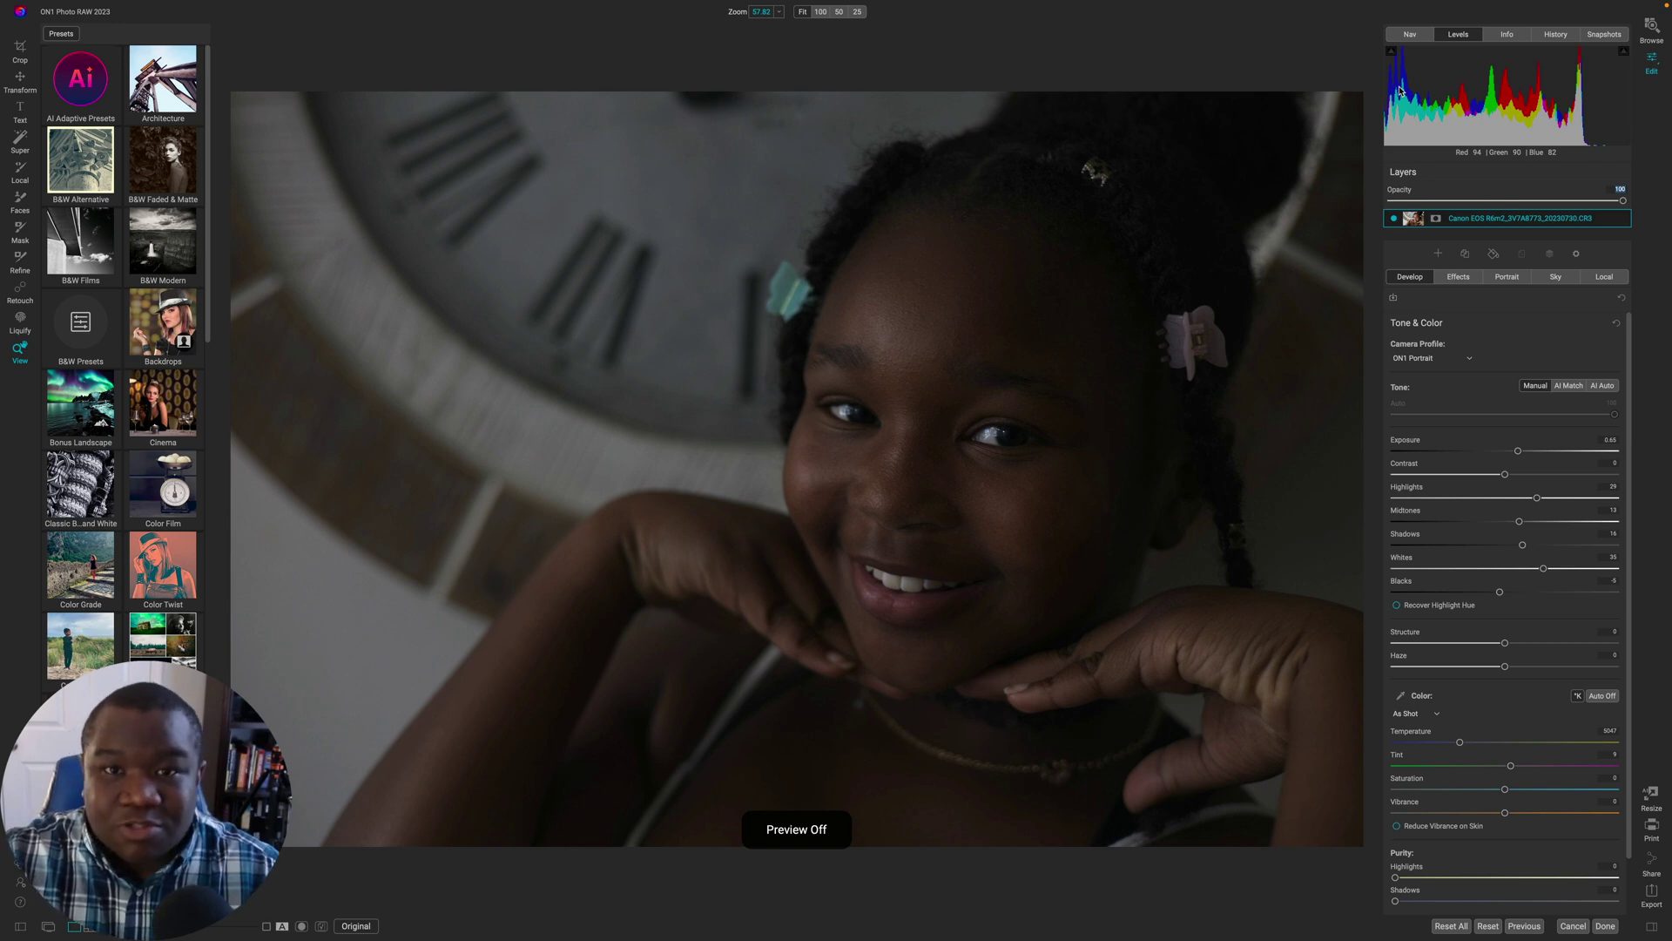
{"action": "key", "text": "backslash"}
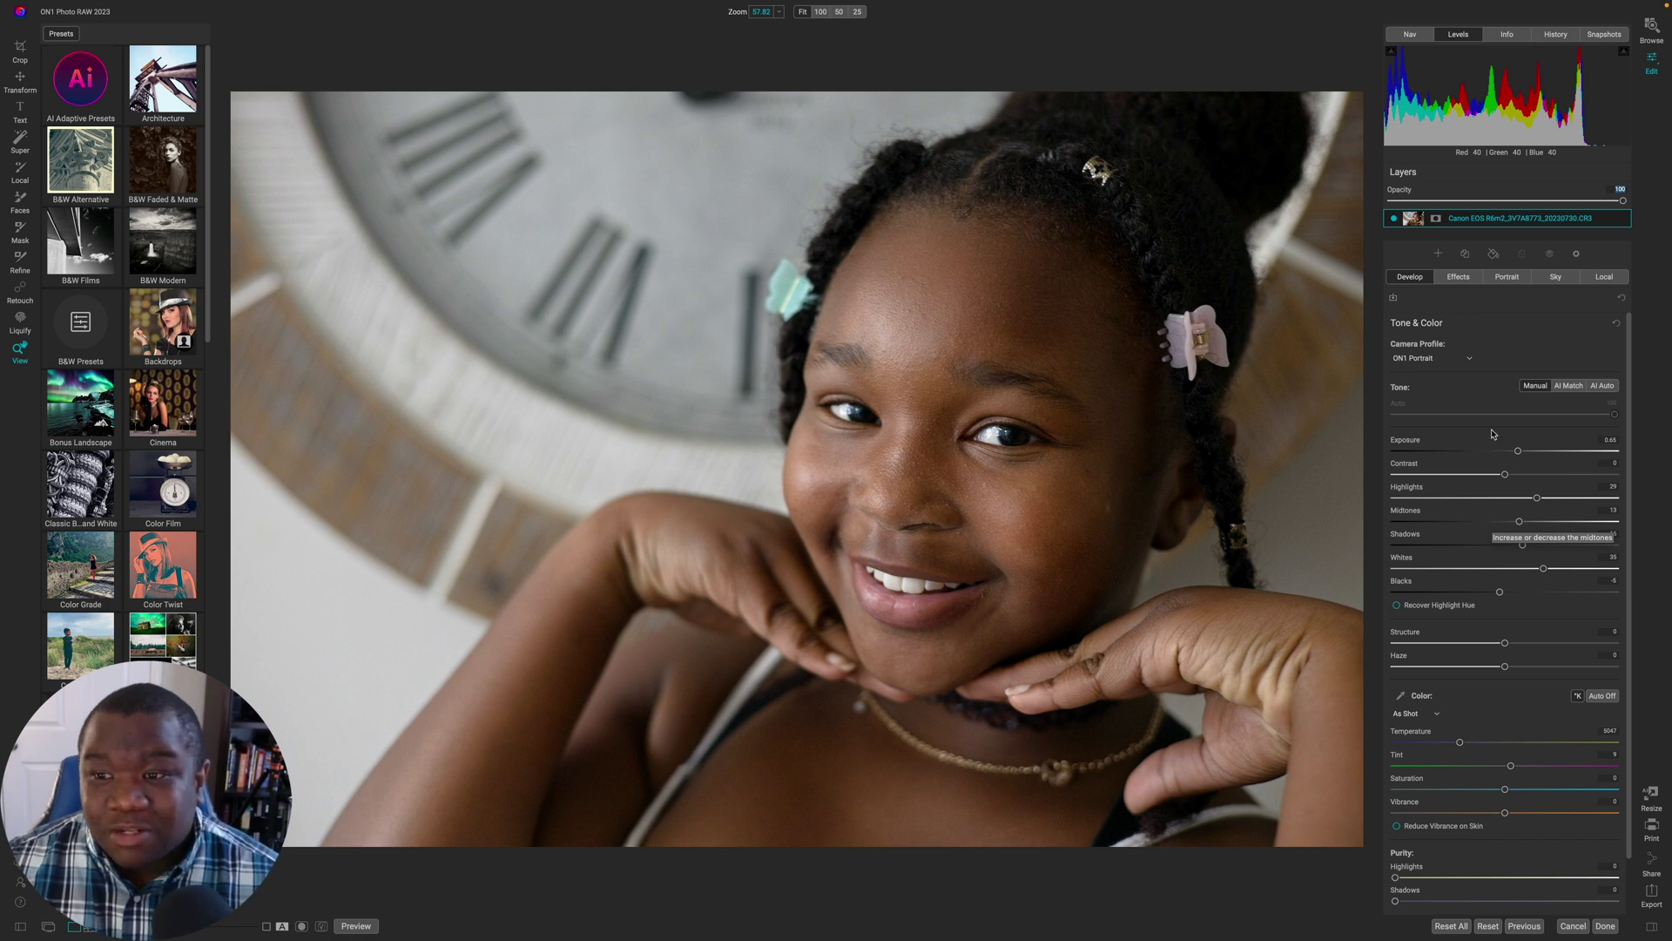
- Add a Curves filter in Effects and set its blend mode to Luminosity
{"action": "left_click", "coordinate": [1451, 279]}
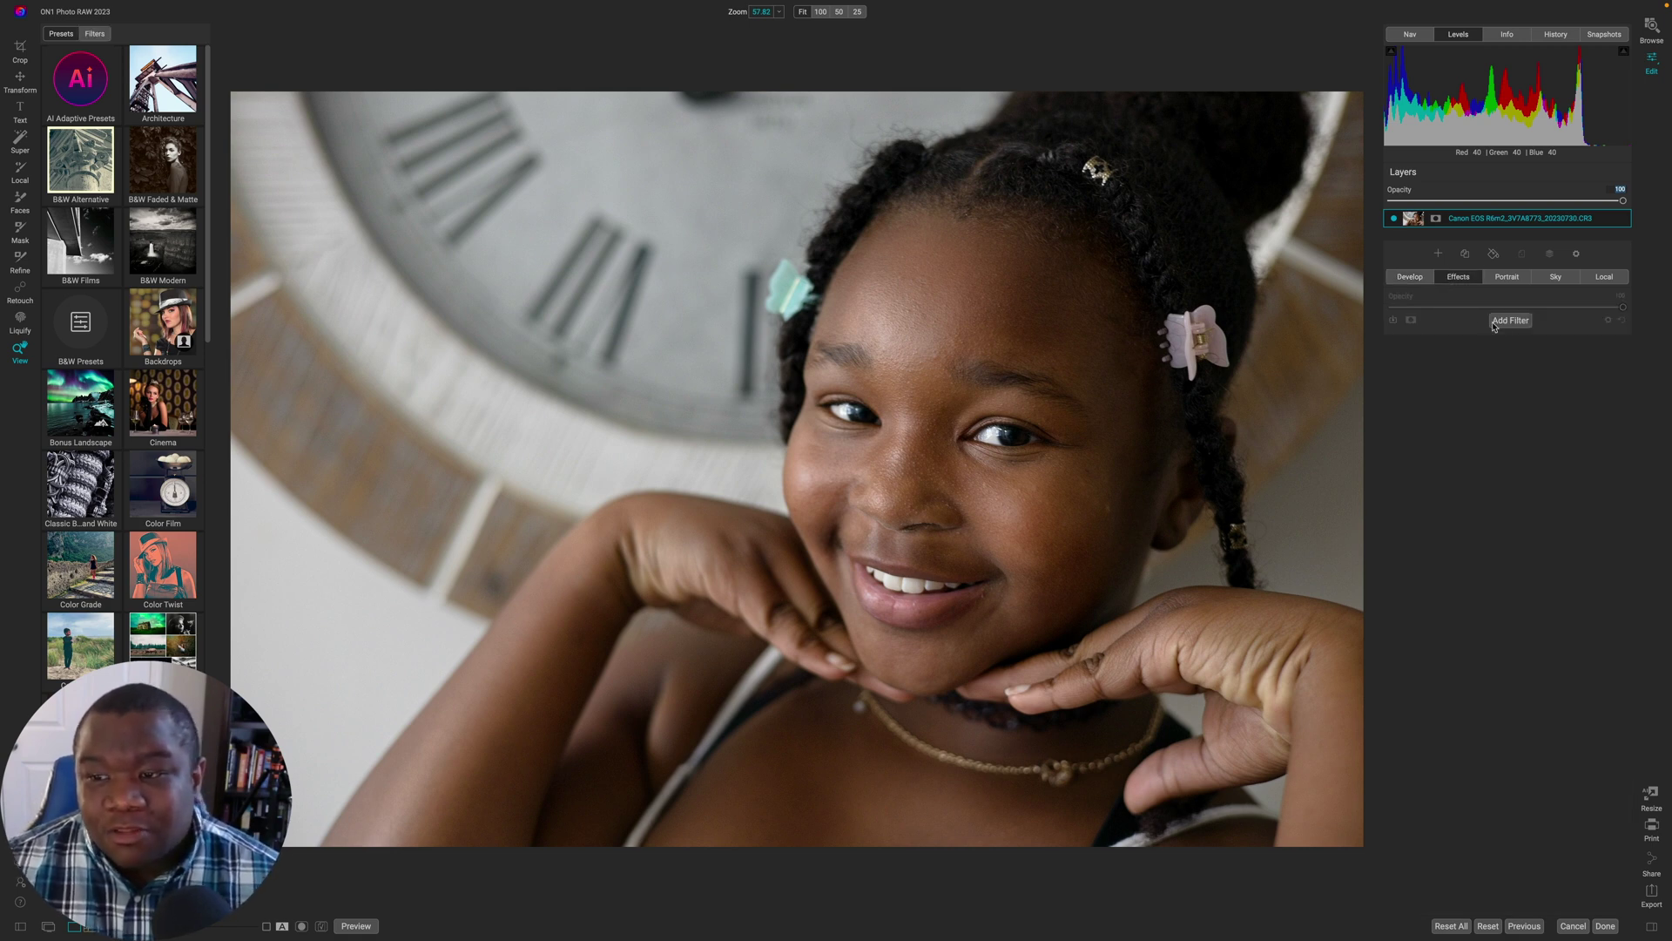
{"action": "left_click", "coordinate": [1510, 320]}
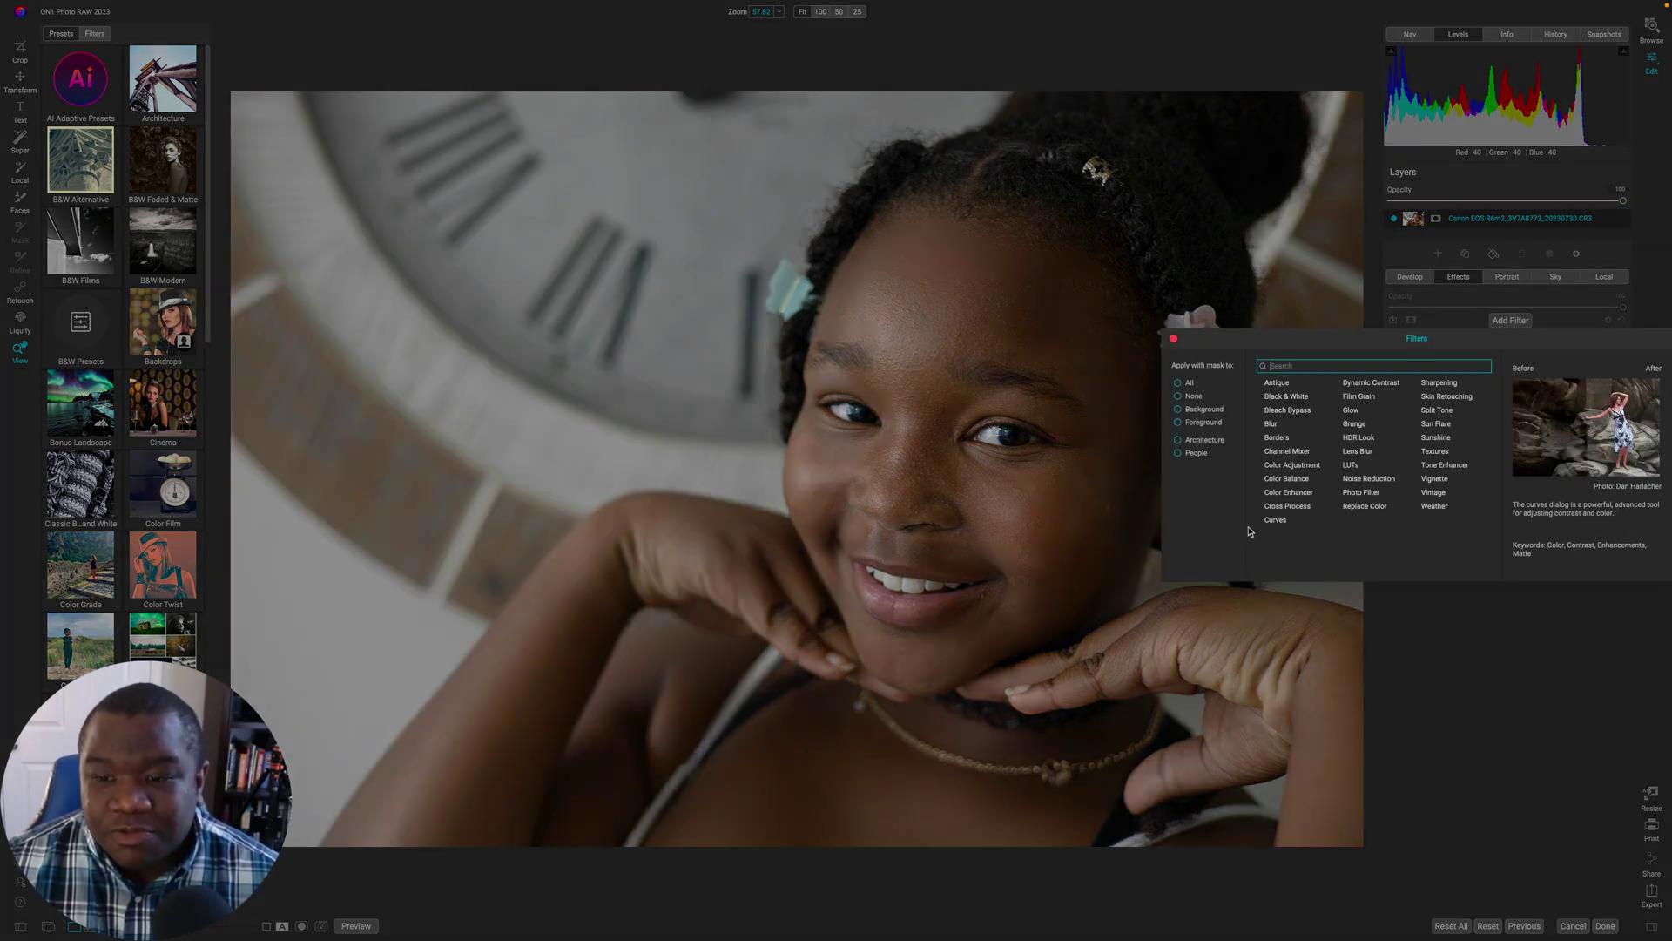
{"action": "left_click", "coordinate": [1275, 521]}
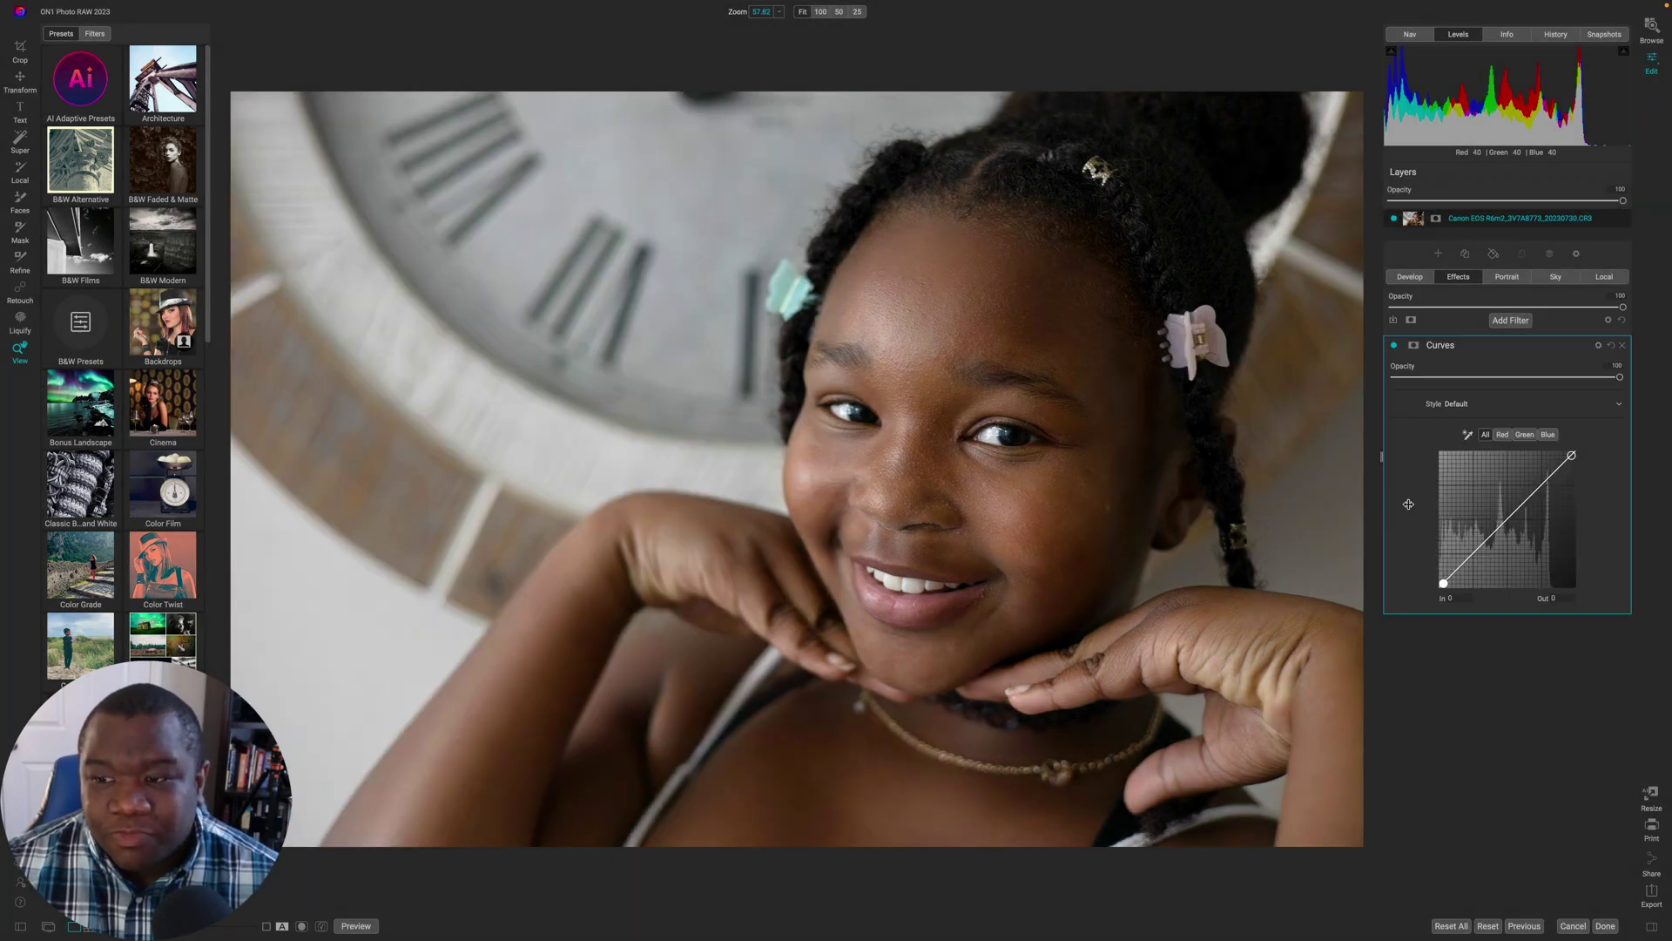
{"action": "left_click", "coordinate": [1598, 346]}
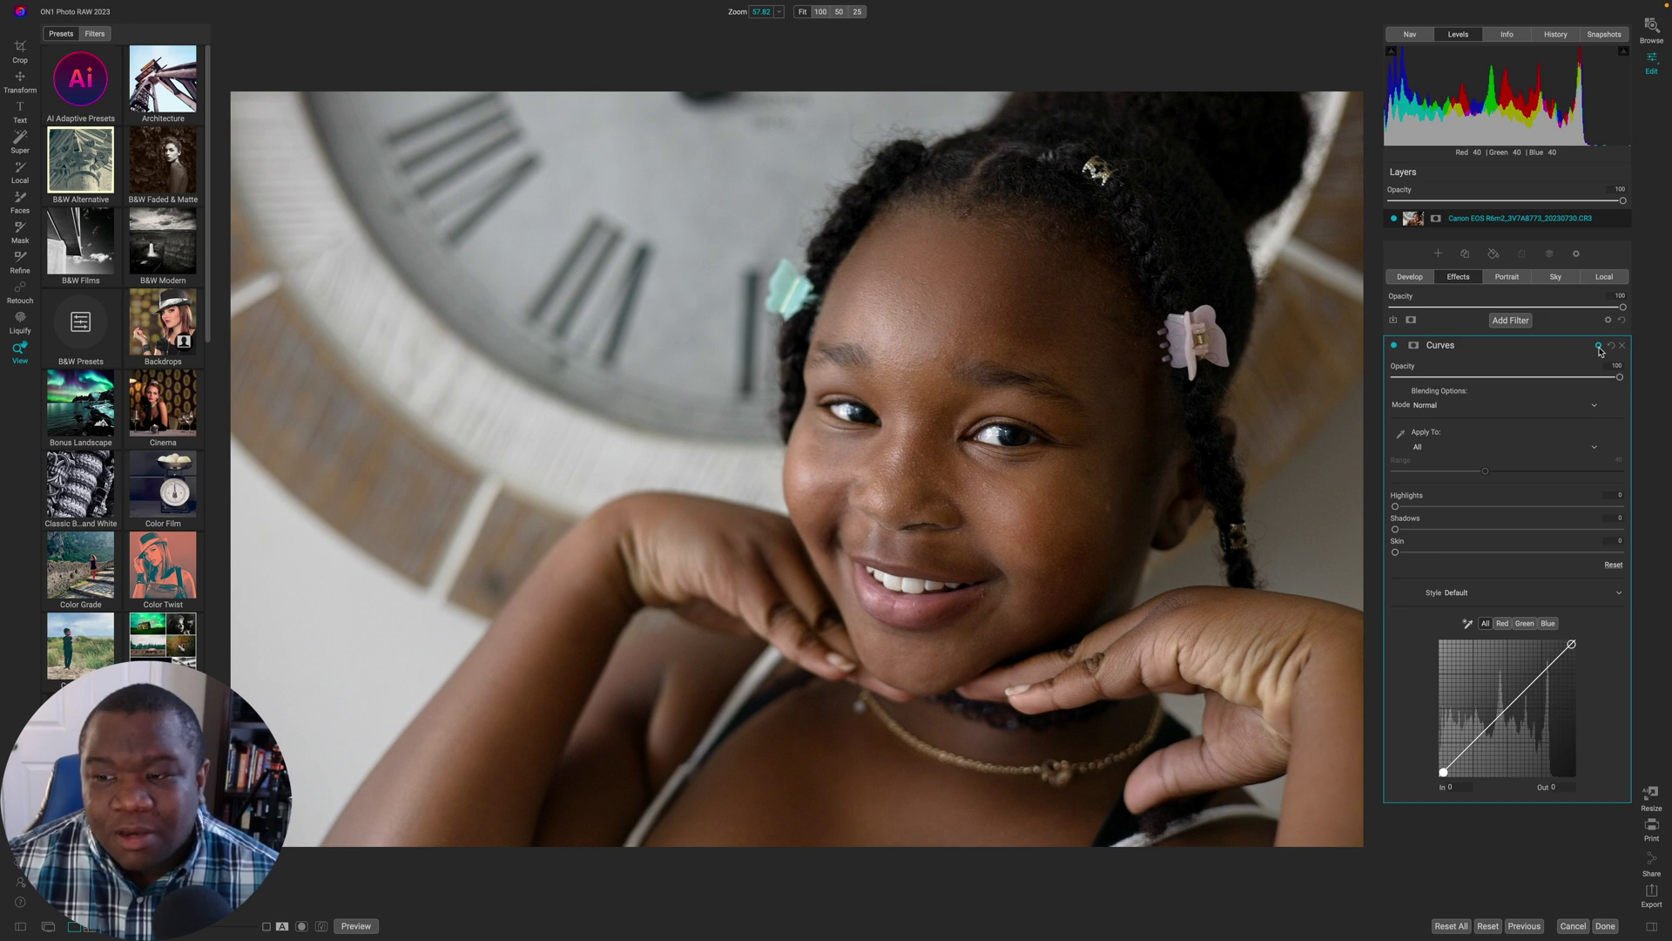
{"action": "left_click", "coordinate": [1425, 406]}
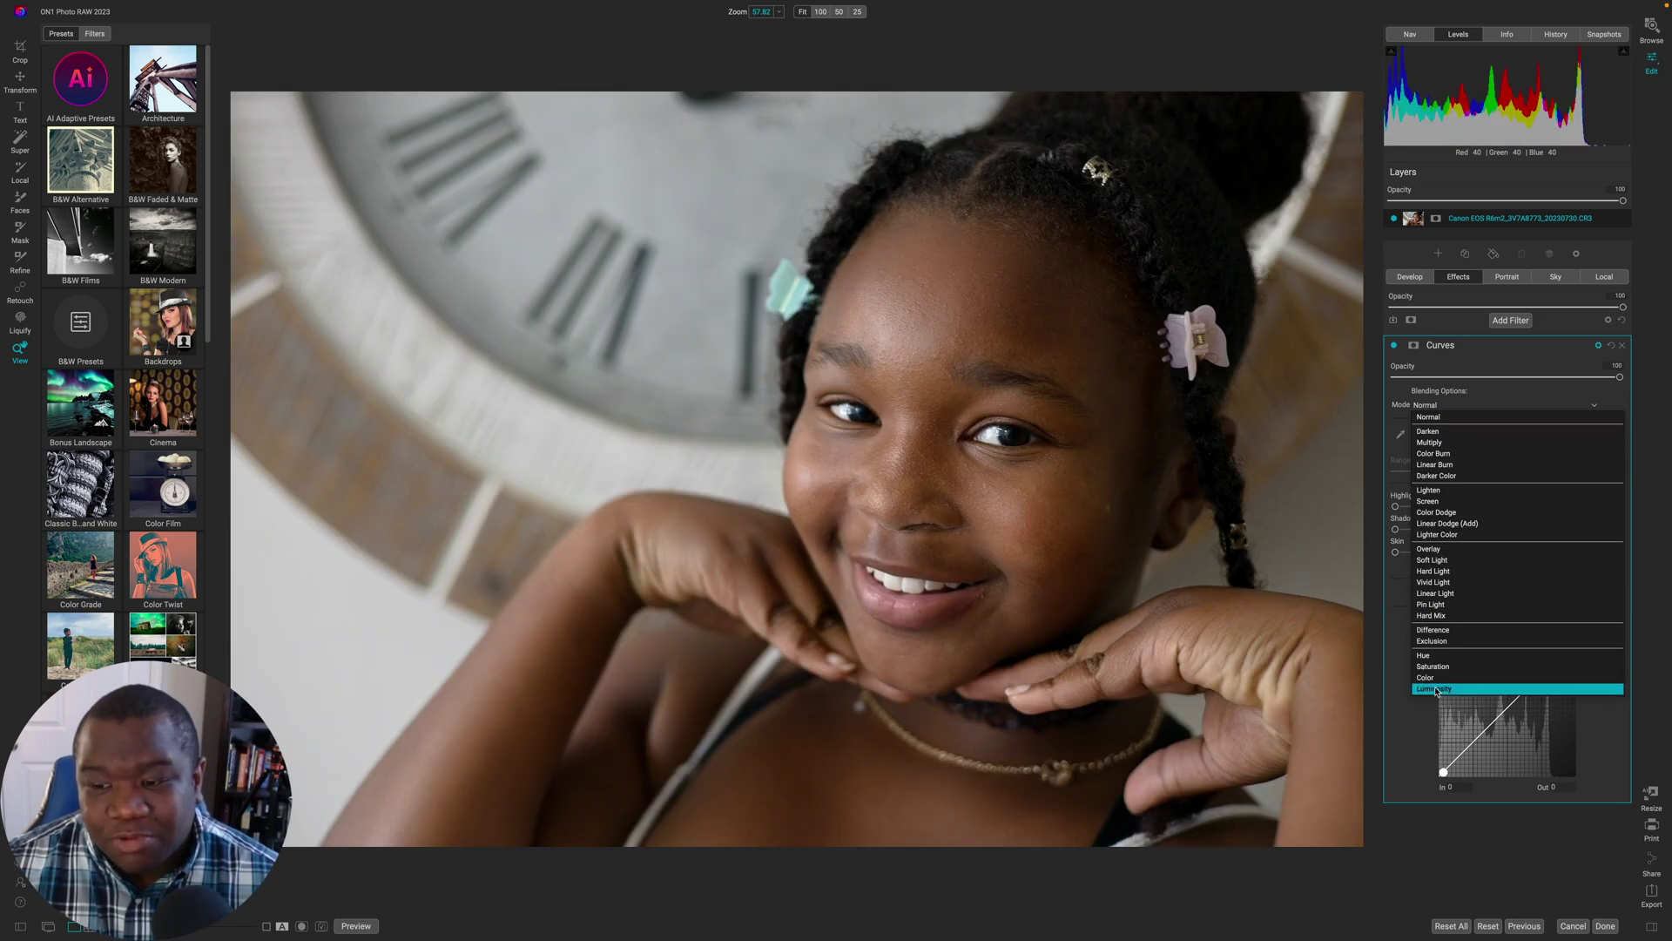
{"action": "left_click", "coordinate": [1435, 688]}
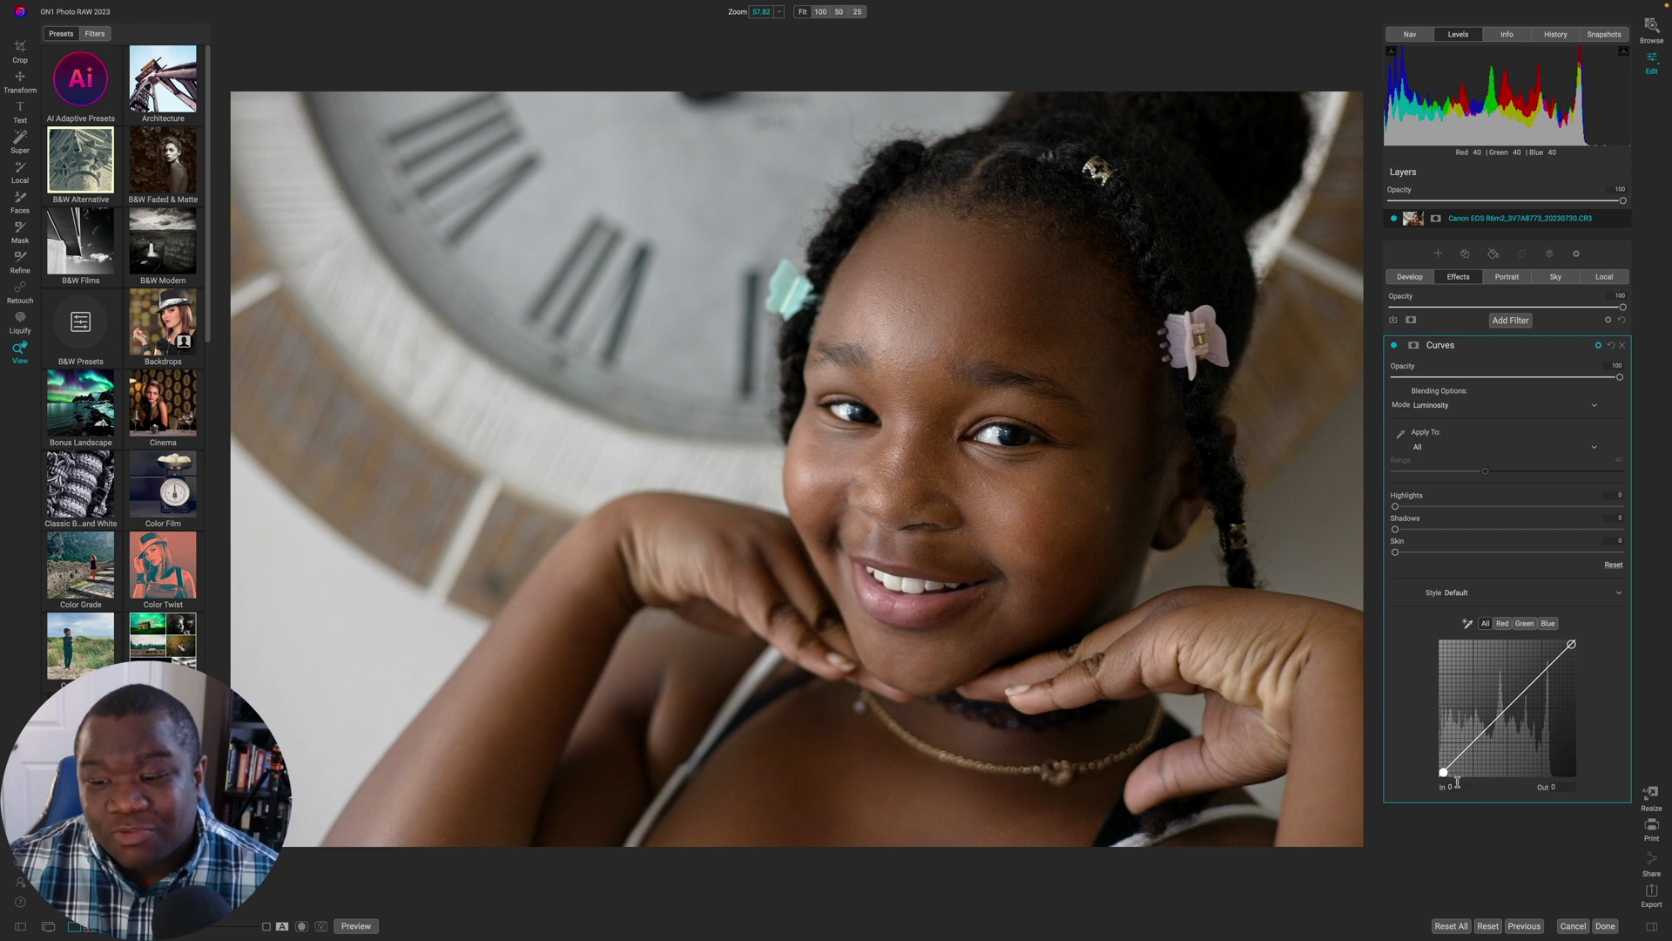
- Raise the curve's black point to an output of about 34 and add a shadow point with an output of about 67
{"action": "left_click_drag", "start_coordinate": [1443, 772], "coordinate": [1433, 758]}
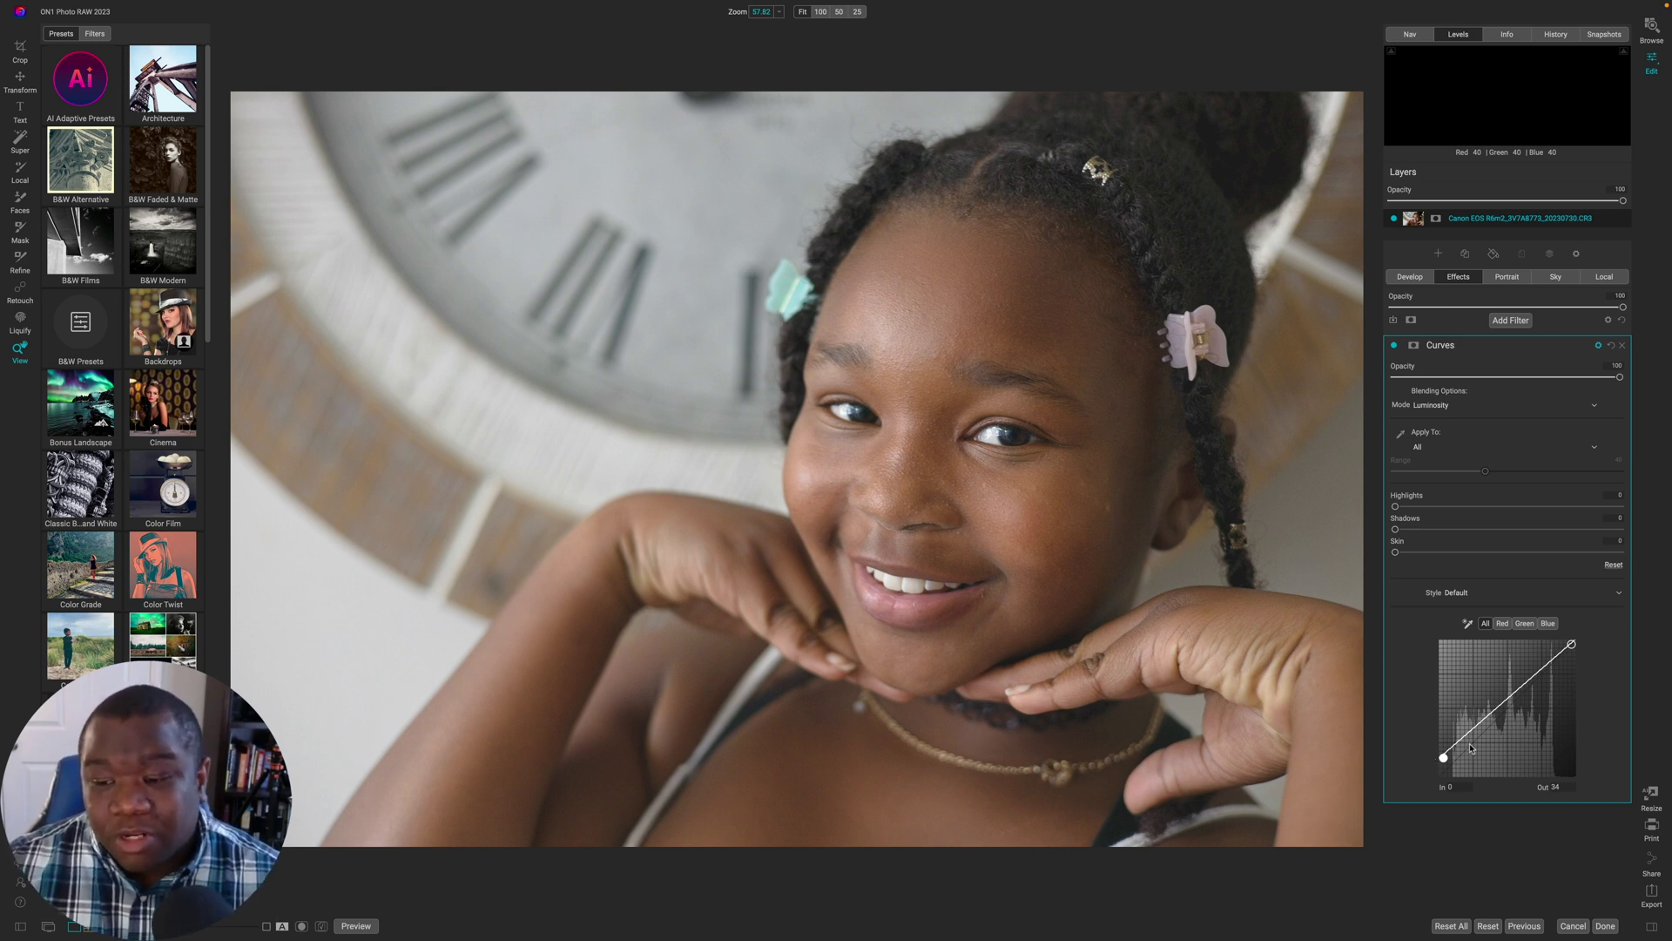
{"action": "left_click_drag", "start_coordinate": [1468, 737], "coordinate": [1471, 740]}
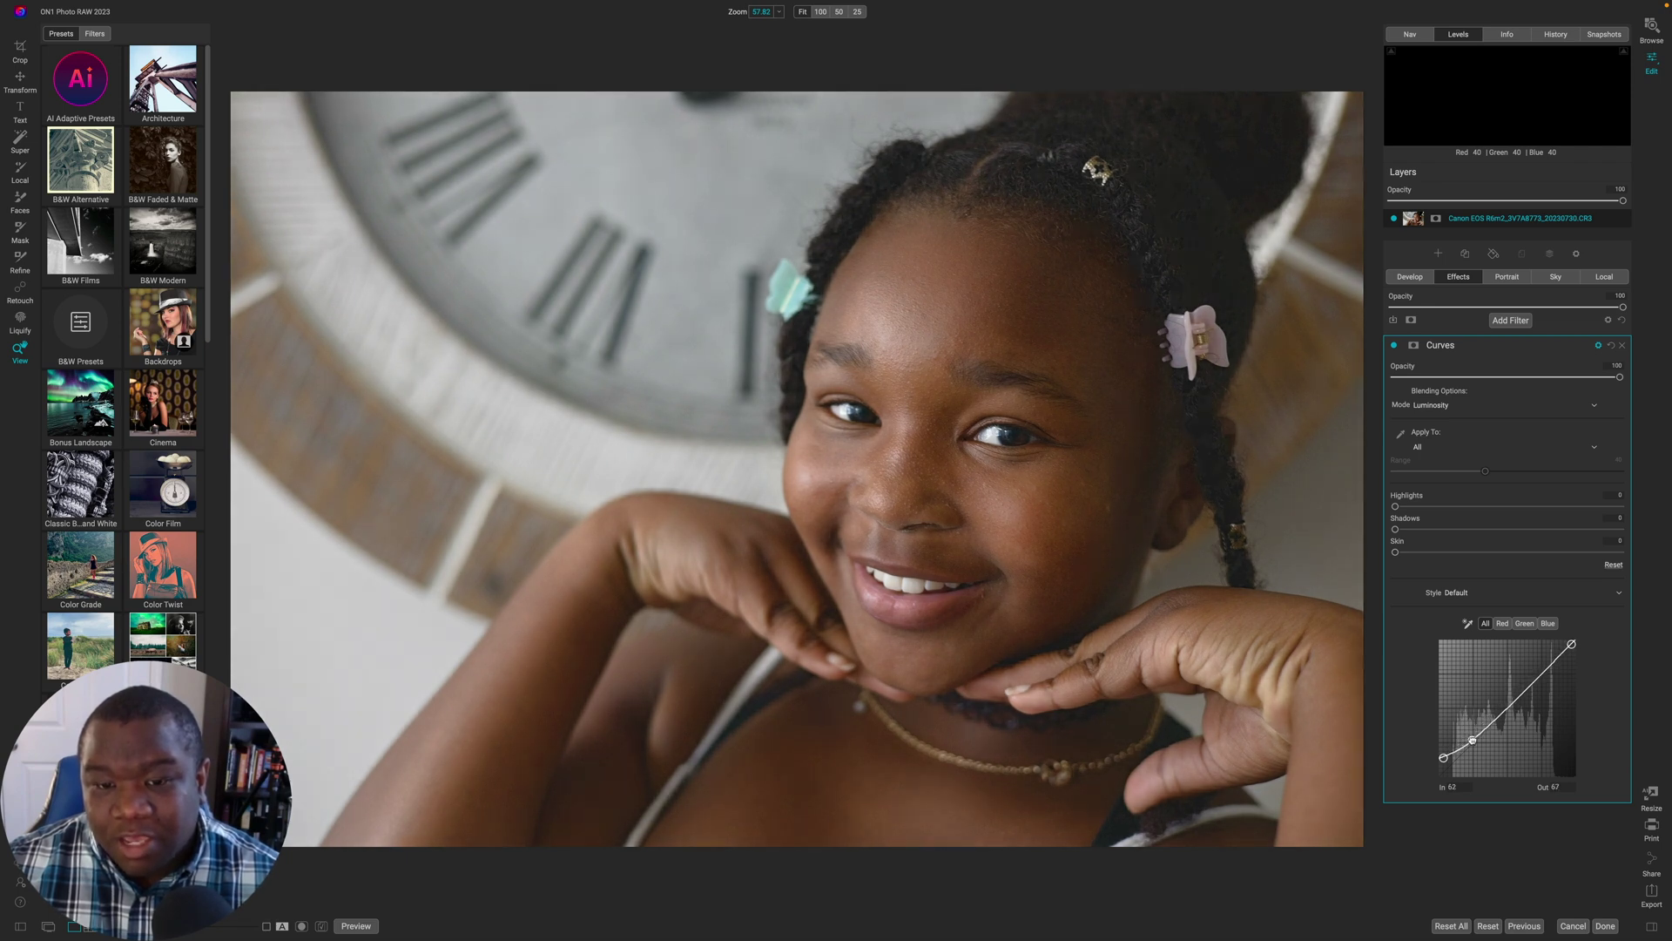
{"action": "left_click_drag", "start_coordinate": [1471, 739], "coordinate": [1472, 739]}
{"action": "left_click_drag", "start_coordinate": [1537, 677], "coordinate": [1540, 667]}
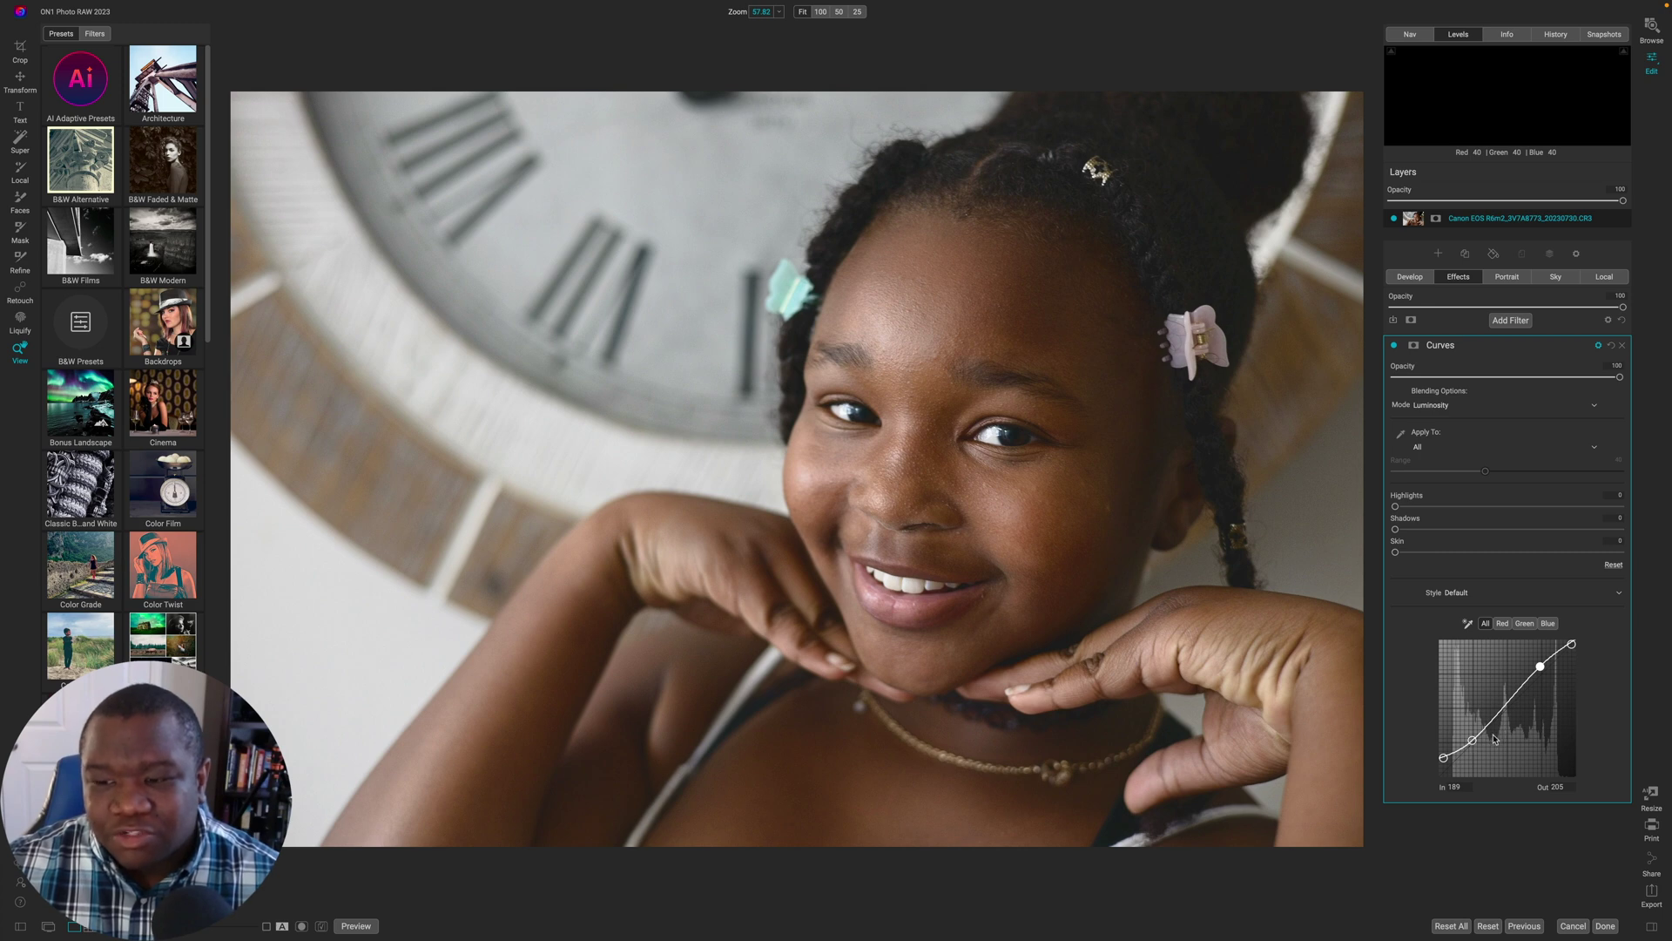
{"action": "right_click", "coordinate": [1539, 669]}
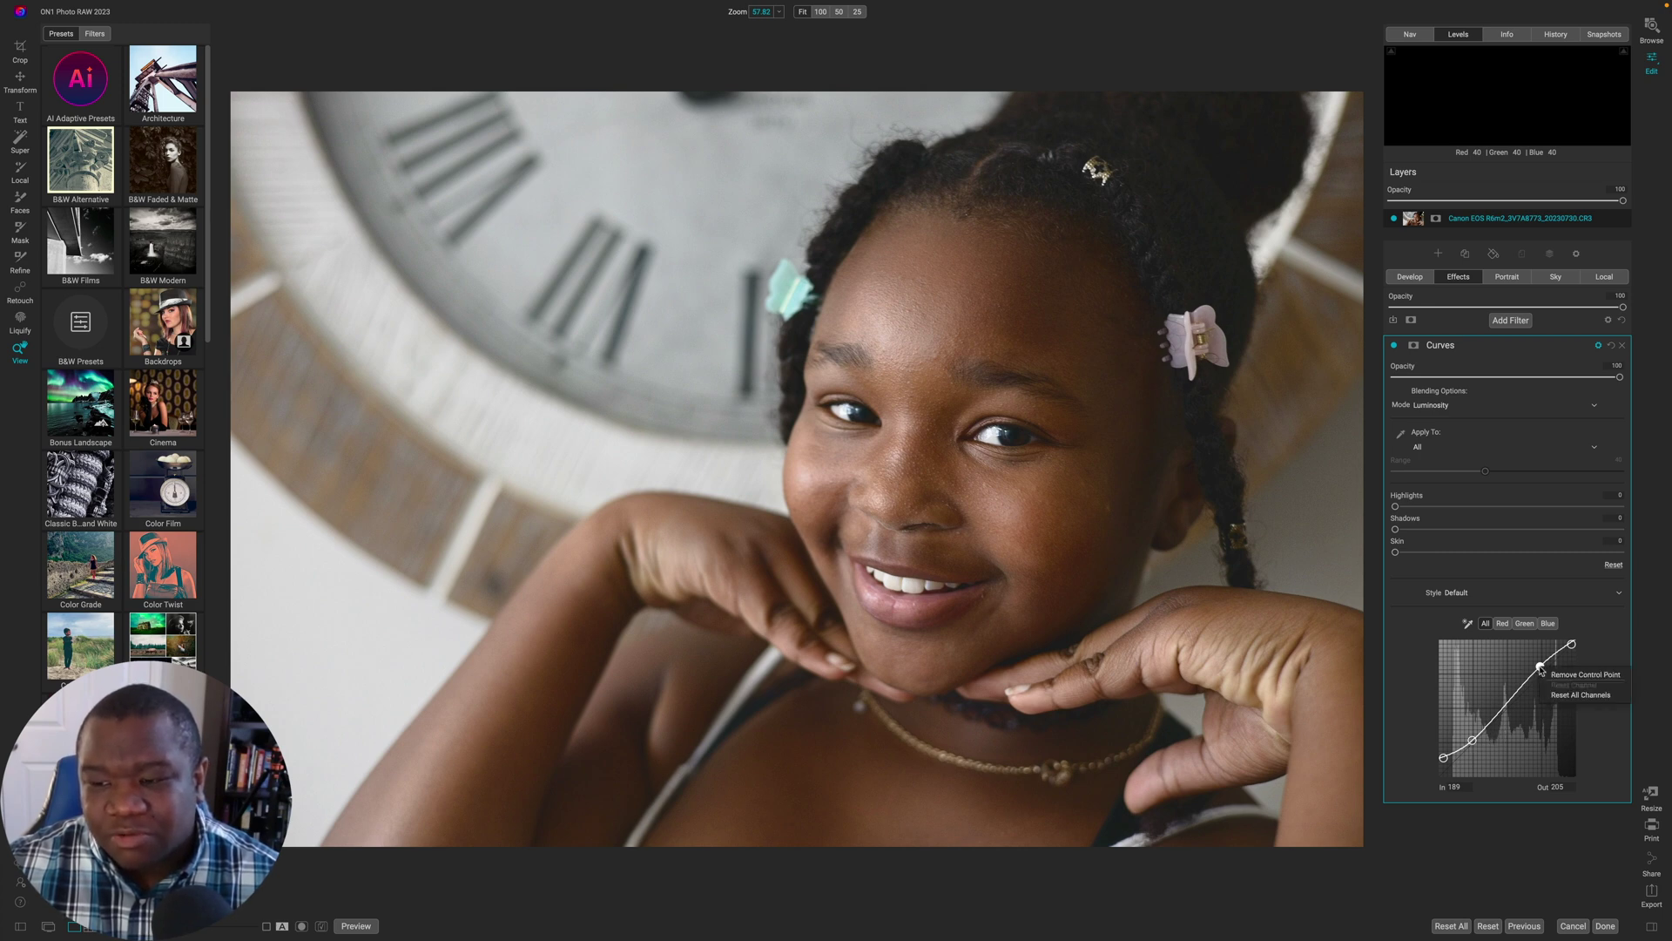
{"action": "left_click", "coordinate": [1540, 675]}
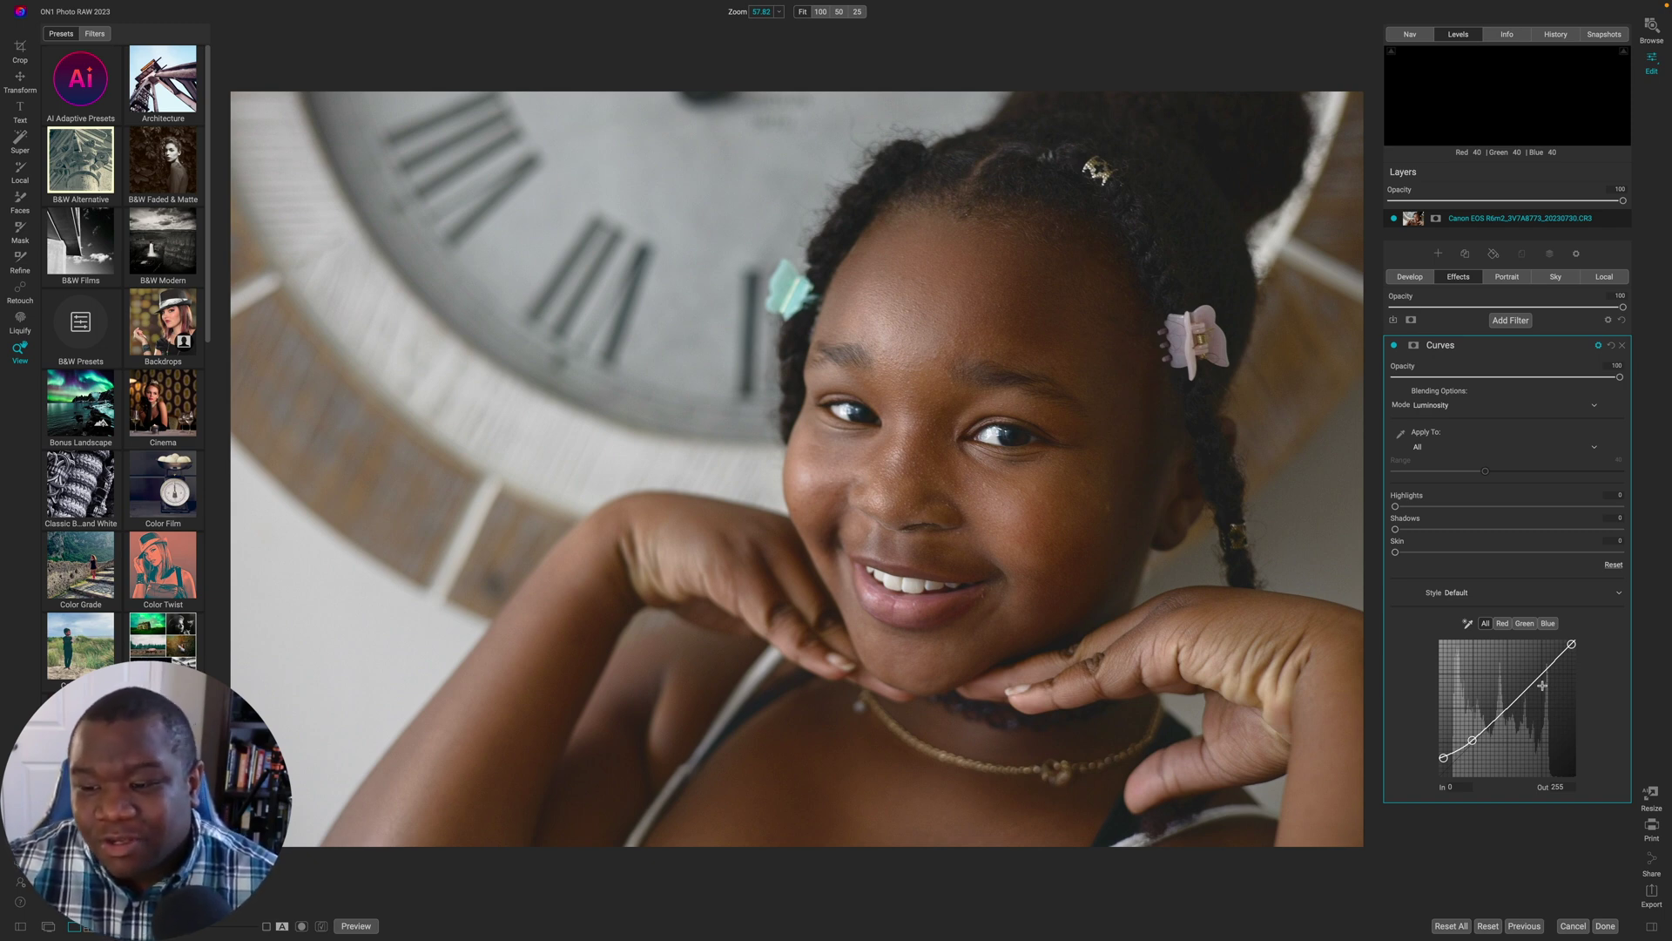
- Lower the curve's black point slightly, set the shadow point to input 63, output 60, and compare with the Curves filter off
{"action": "left_click", "coordinate": [1443, 758]}
{"action": "left_click_drag", "start_coordinate": [1443, 758], "coordinate": [1473, 745]}
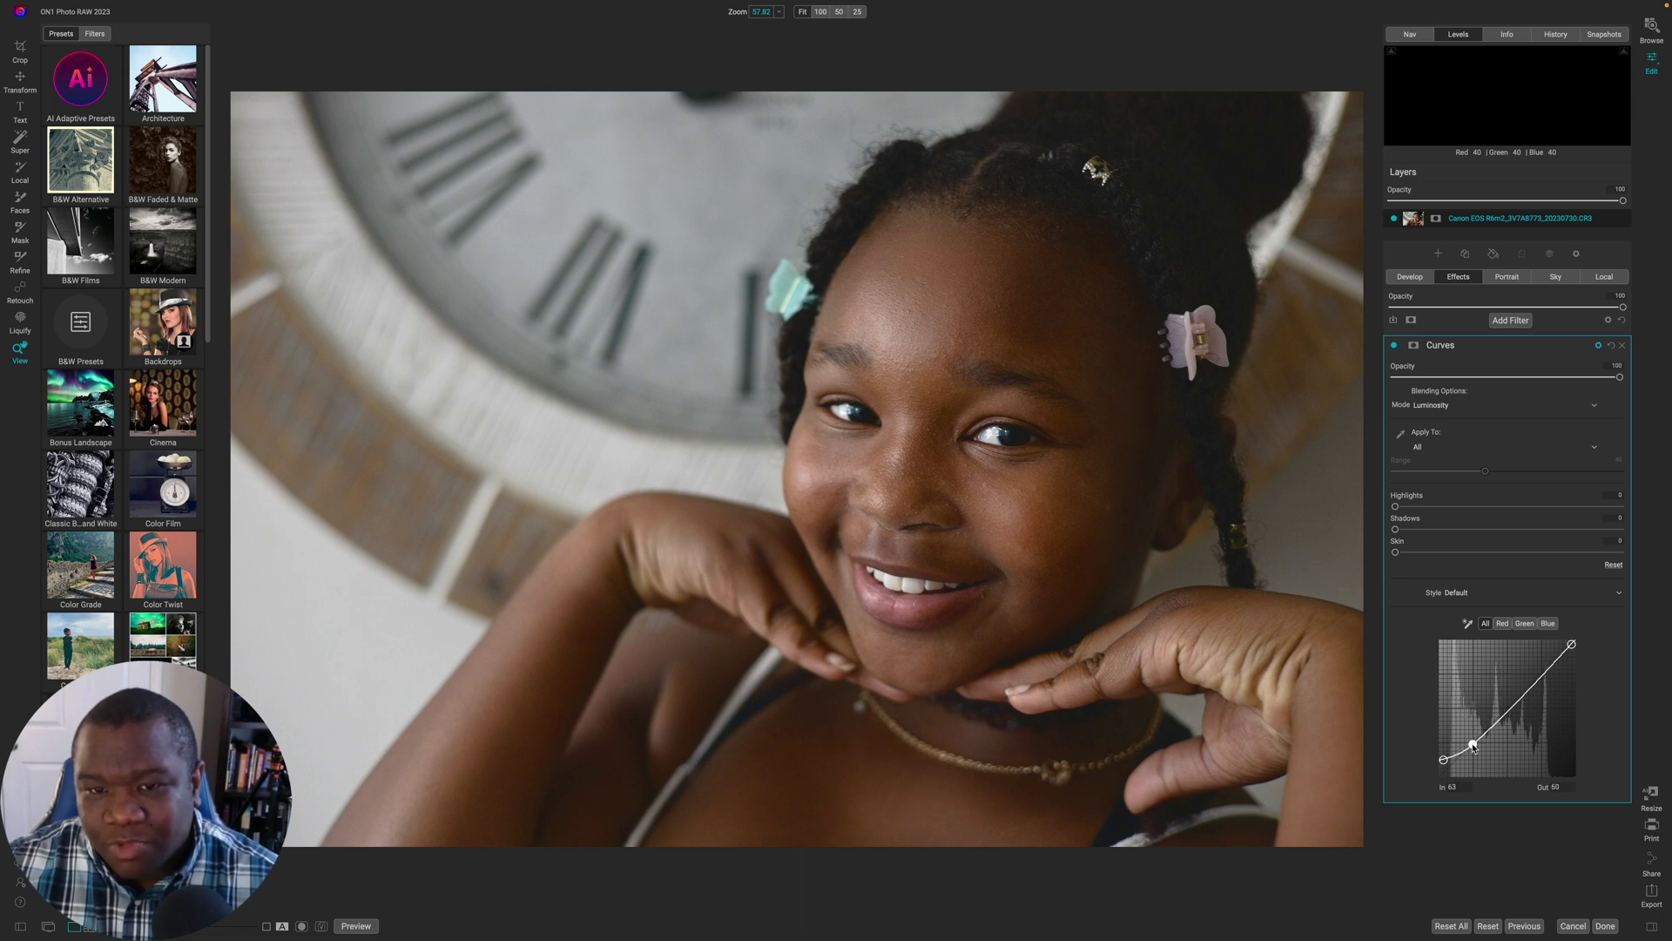
{"action": "left_click", "coordinate": [1394, 347]}
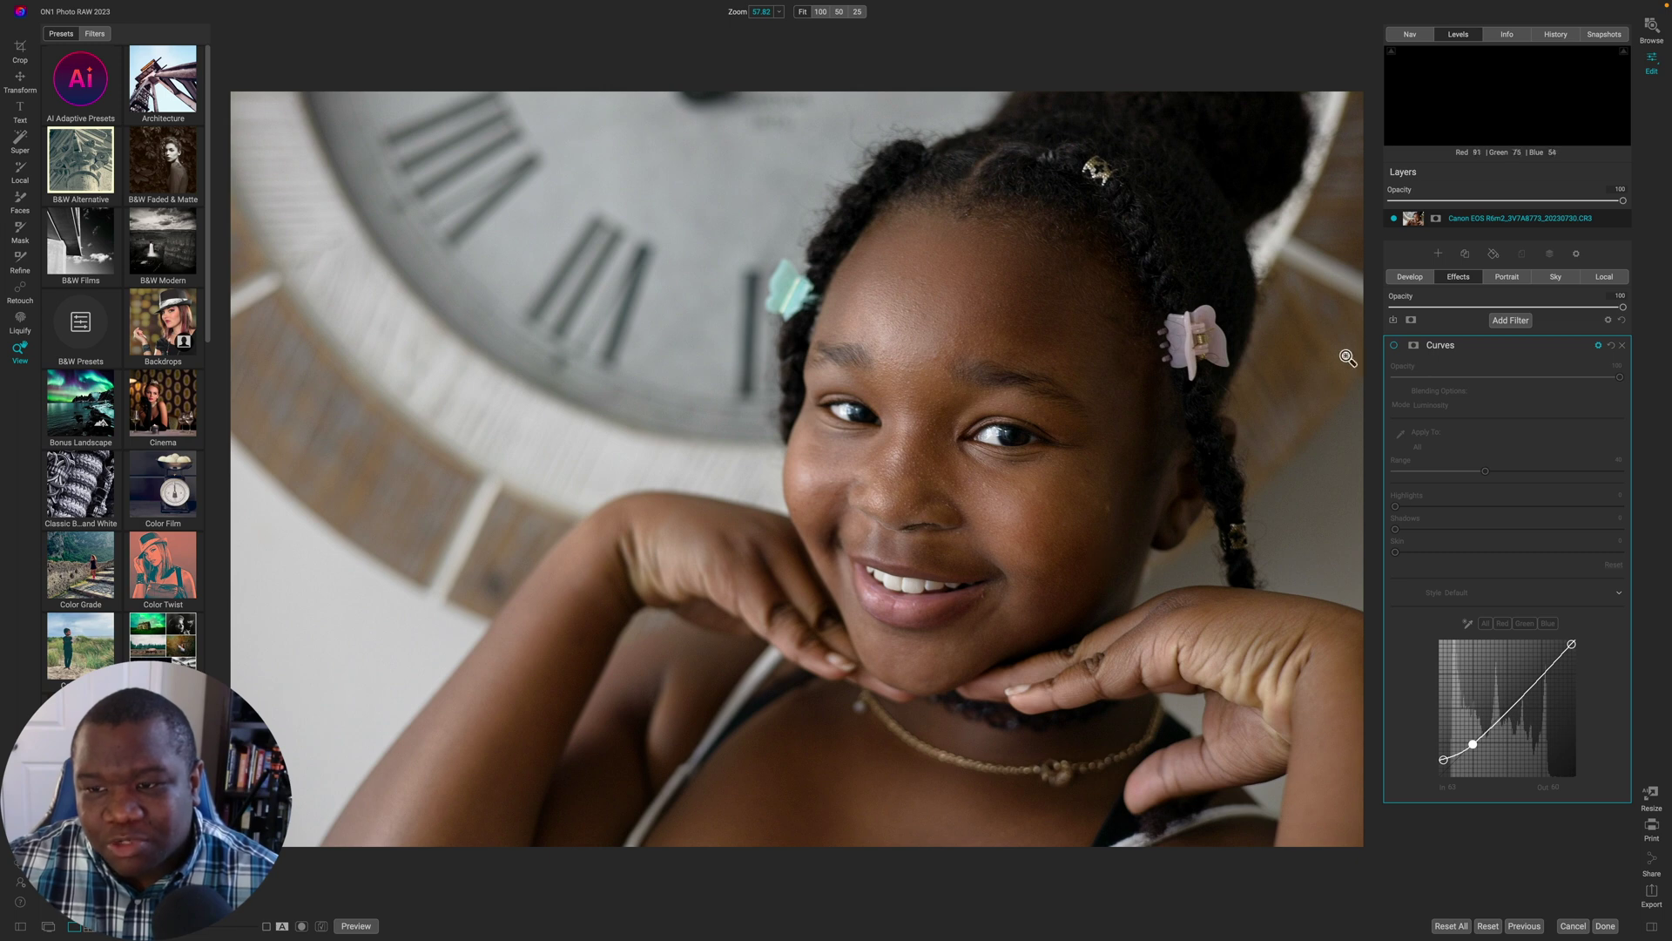
{"action": "left_click", "coordinate": [1394, 347]}
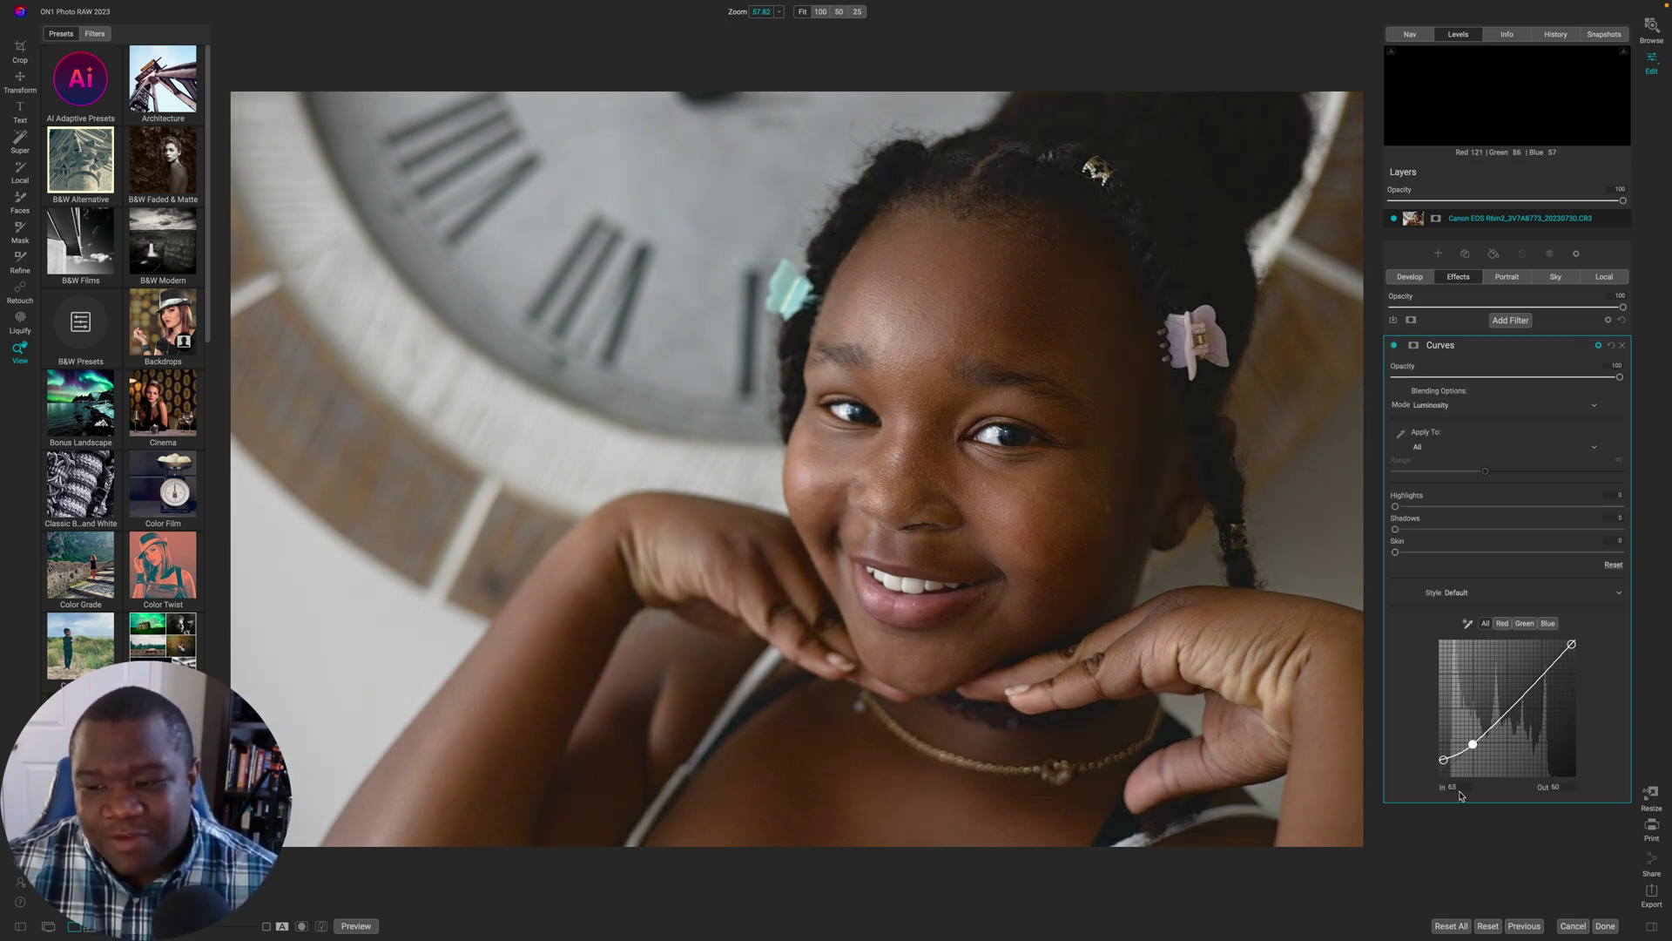
- Add a highlight point to the curve at input 191, output 200, and raise the filter's Shadows protection to about 8
{"action": "left_click", "coordinate": [1544, 672]}
{"action": "left_click_drag", "start_coordinate": [1543, 670], "coordinate": [1541, 668]}
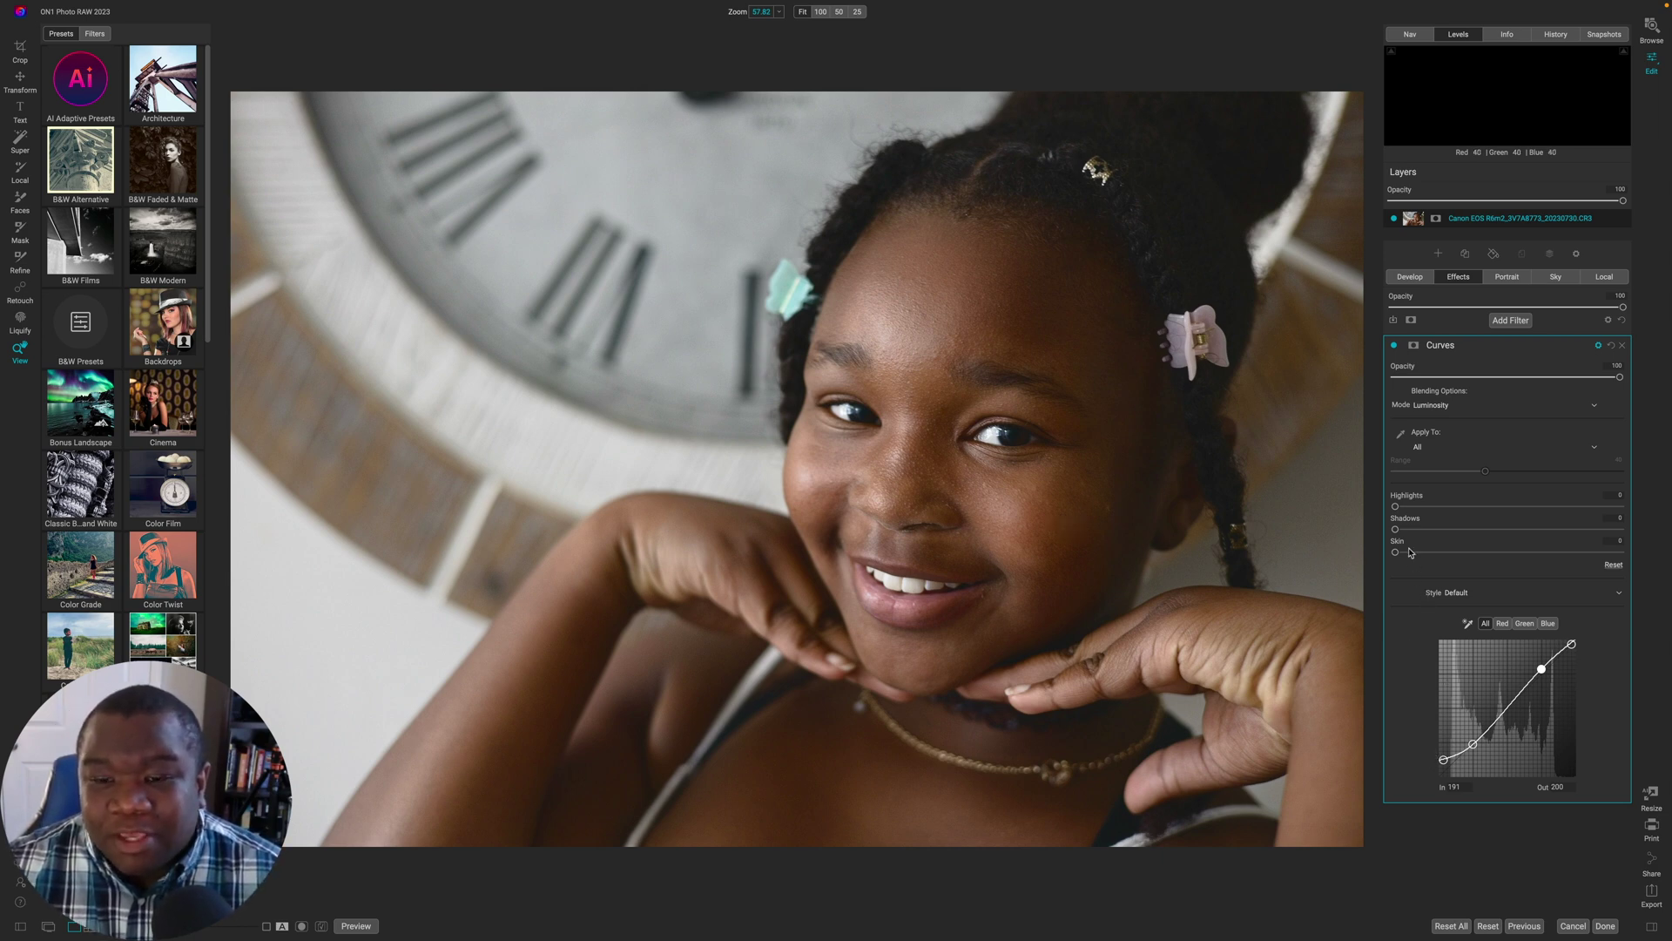
{"action": "mouse_move", "coordinate": [1395, 530]}
{"action": "left_mouse_down"}
{"action": "mouse_move", "coordinate": [1437, 533]}
{"action": "mouse_move", "coordinate": [1414, 533]}
{"action": "left_mouse_up"}
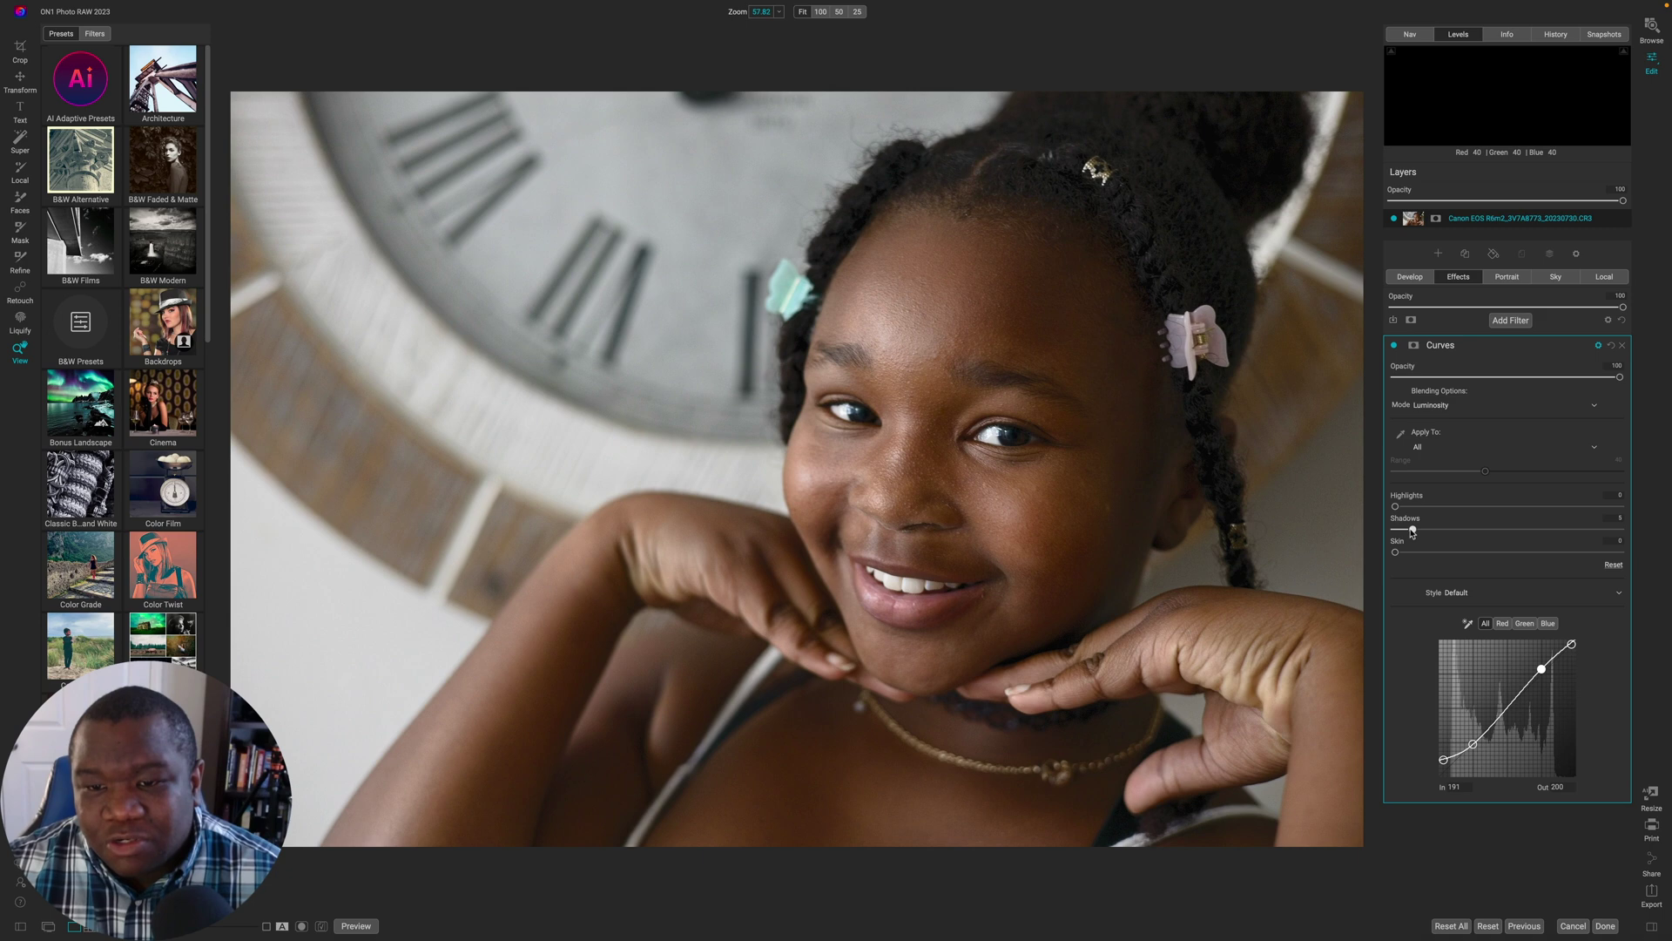
- Compare the portrait with the Curves filter off and on, leaving the filter enabled
{"action": "left_click", "coordinate": [1394, 346]}
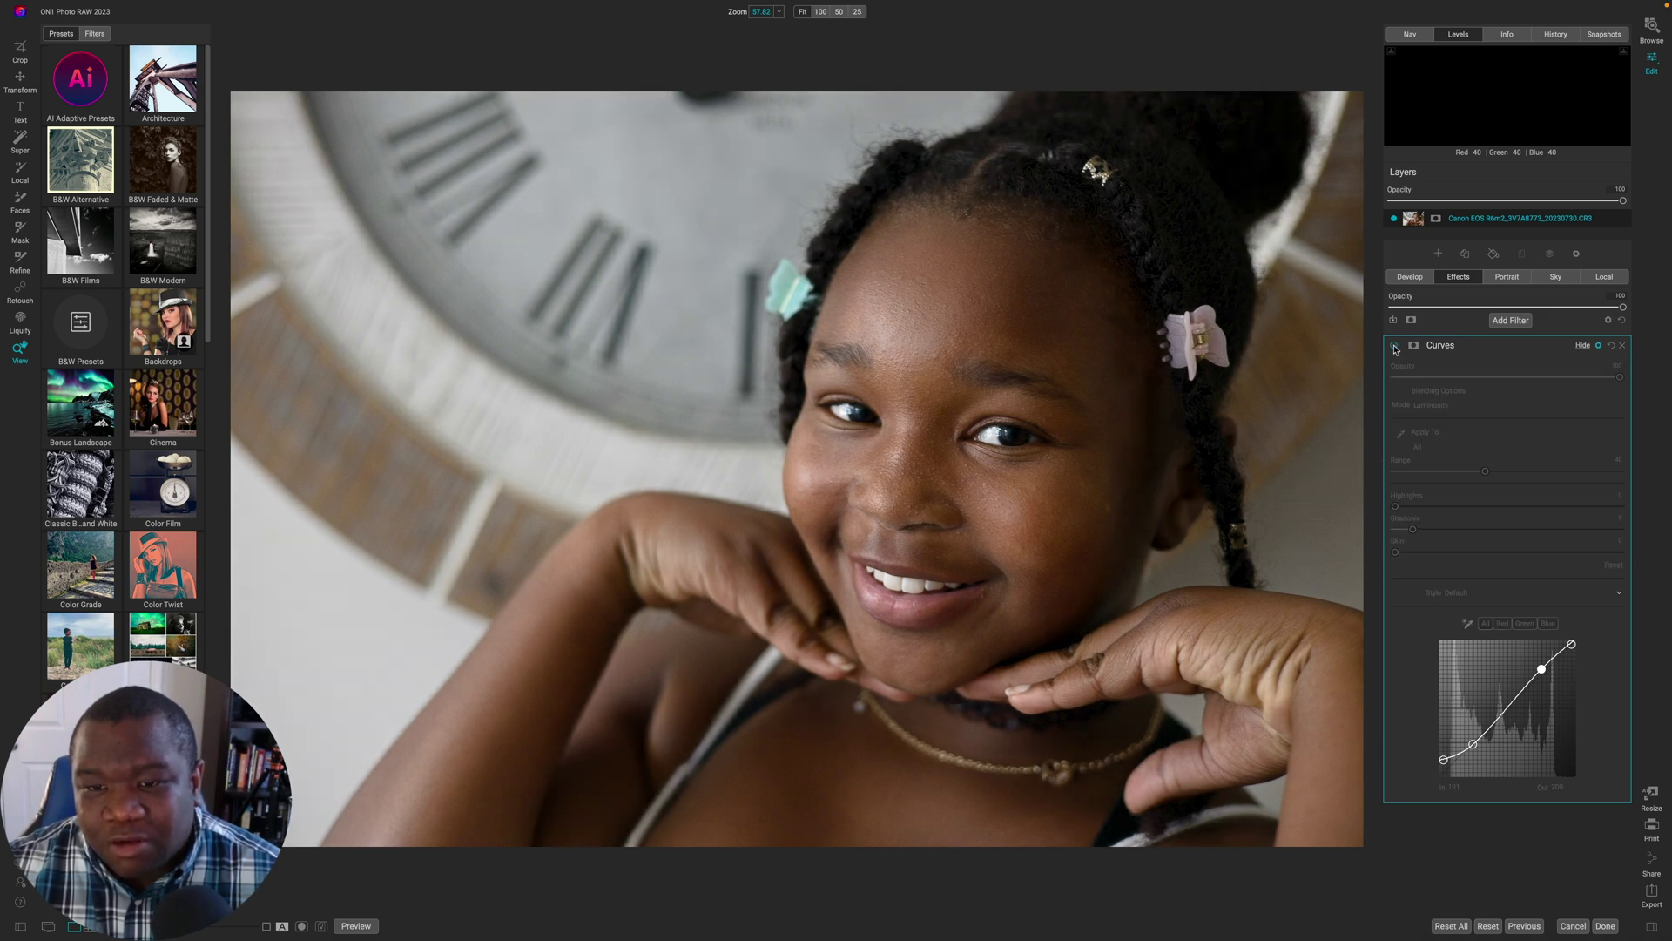
{"action": "left_click", "coordinate": [1394, 345]}
{"action": "left_click", "coordinate": [1395, 345]}
{"action": "left_click", "coordinate": [1395, 346]}
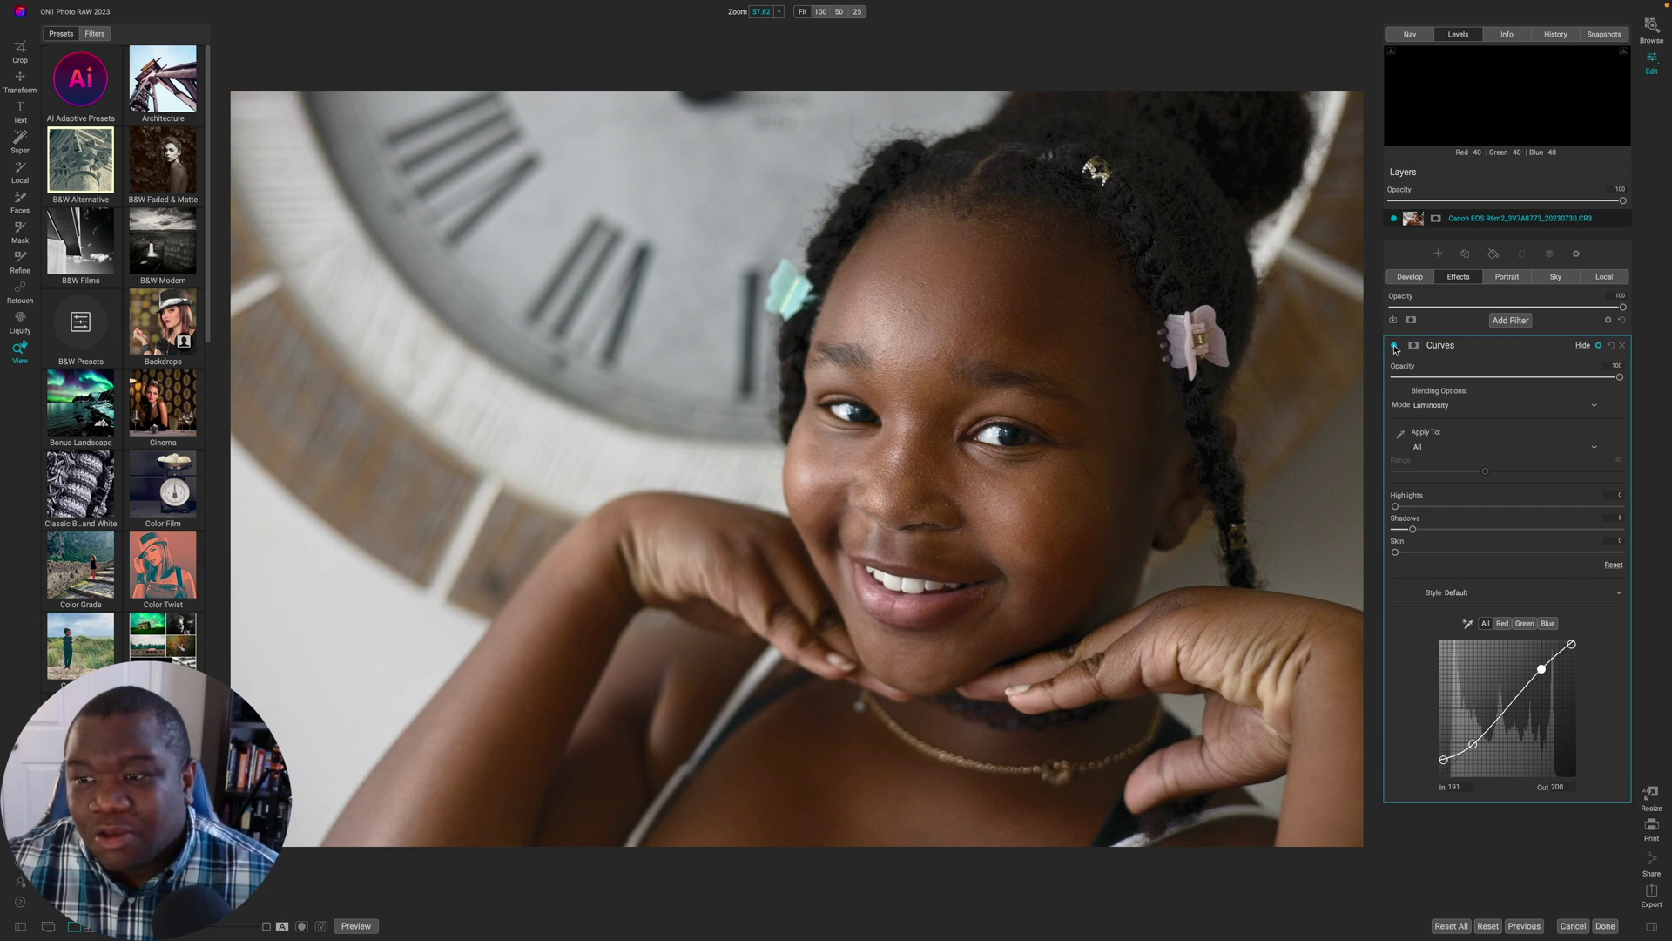
- Create a local adjustment with a Vignette masking bug, change its shape to Edges, and fit it as a narrow tilted ellipse around the girl's face
{"action": "left_click", "coordinate": [1604, 277]}
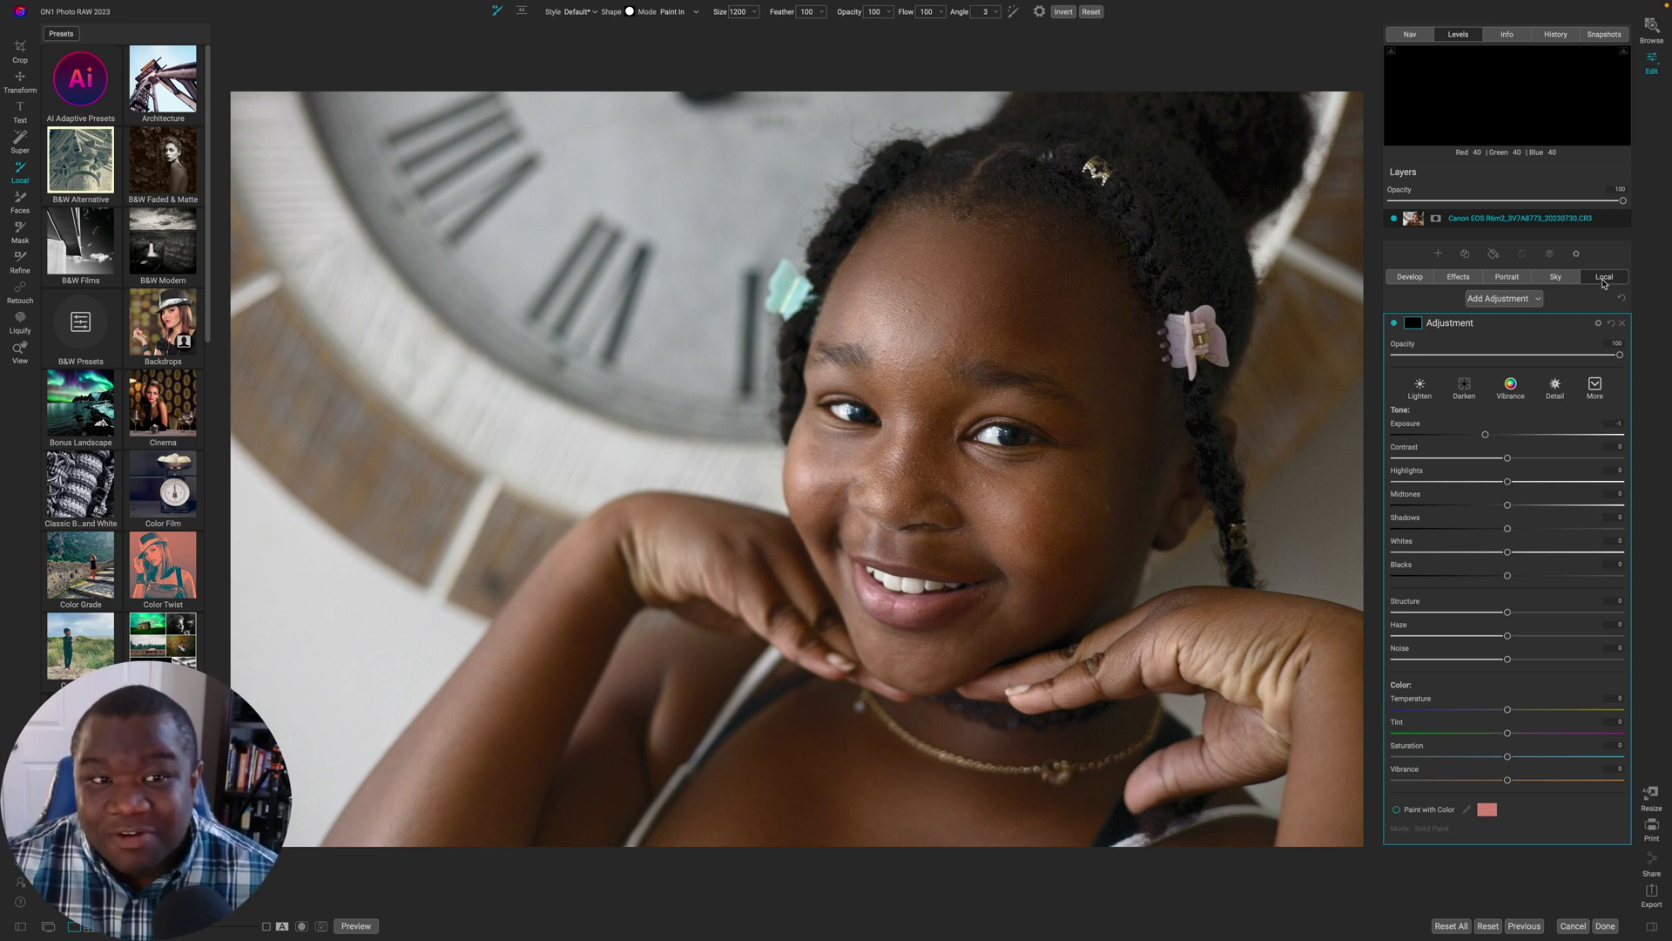
{"action": "key", "text": "shift+b"}
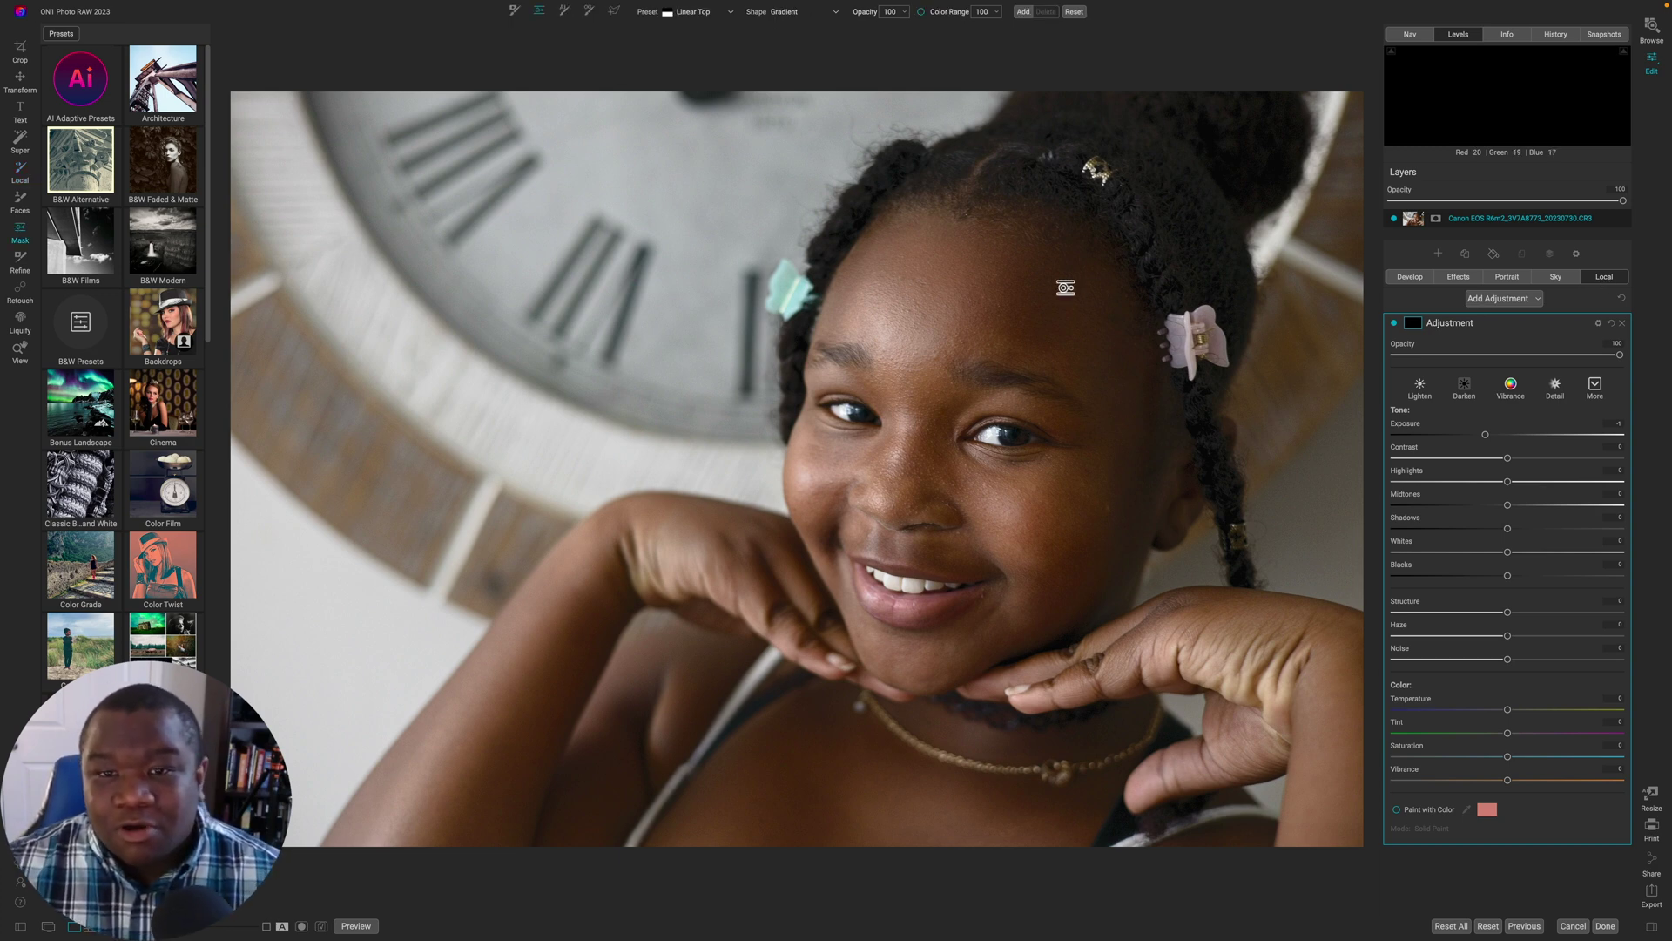
{"action": "left_click", "coordinate": [702, 12]}
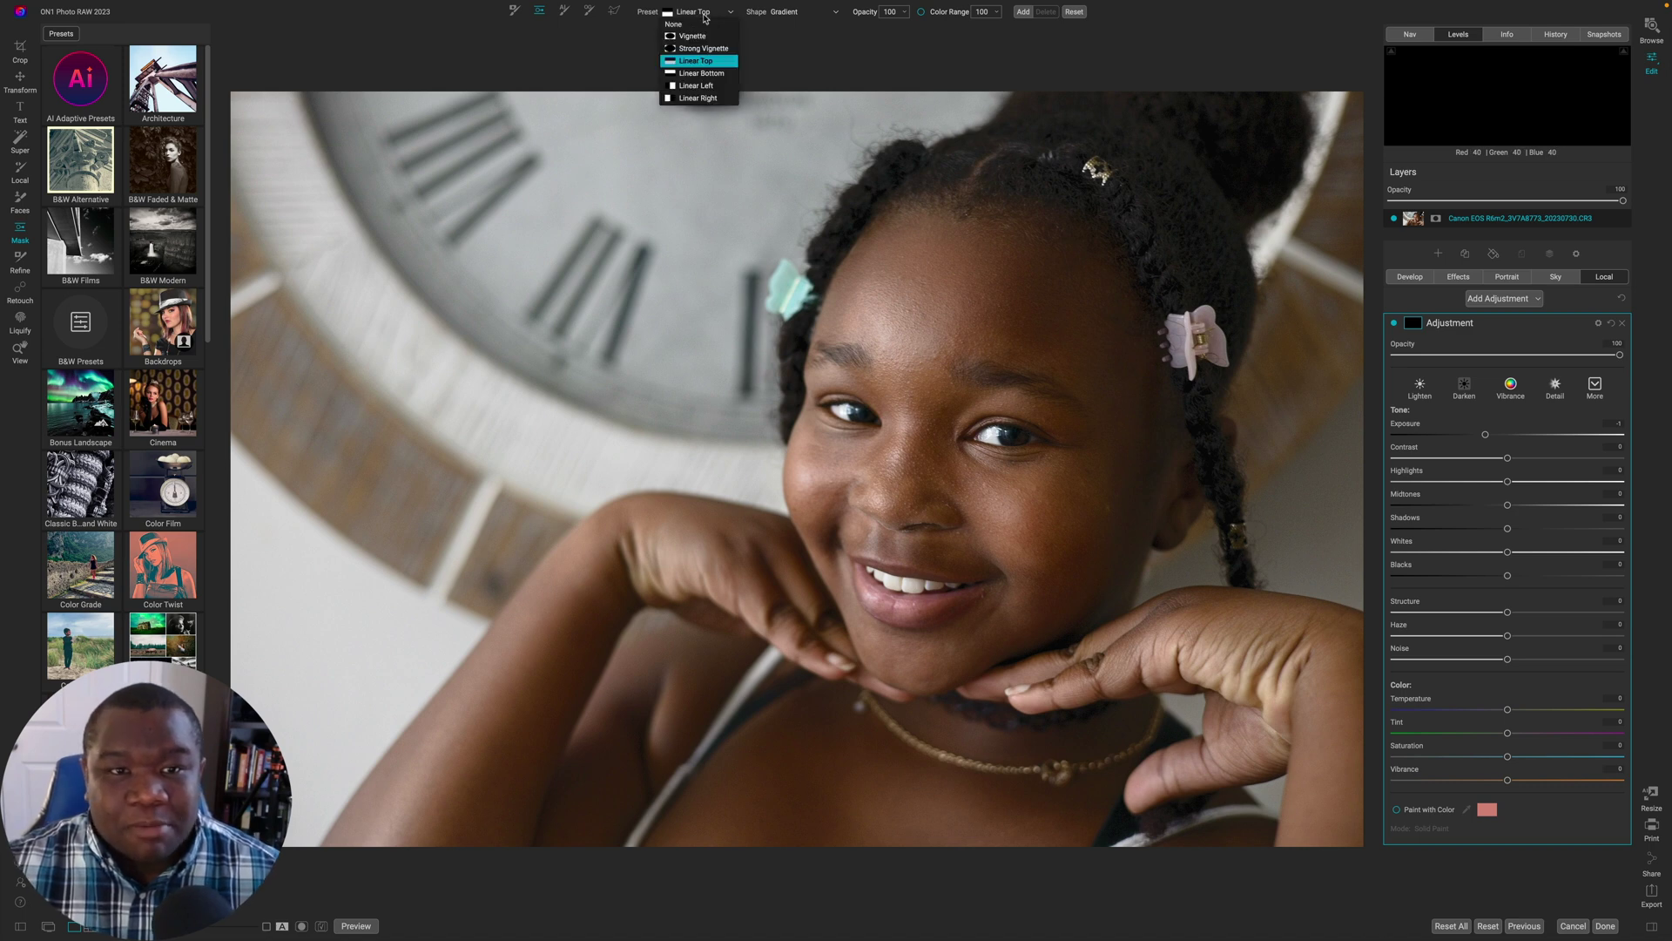
{"action": "left_click", "coordinate": [702, 38]}
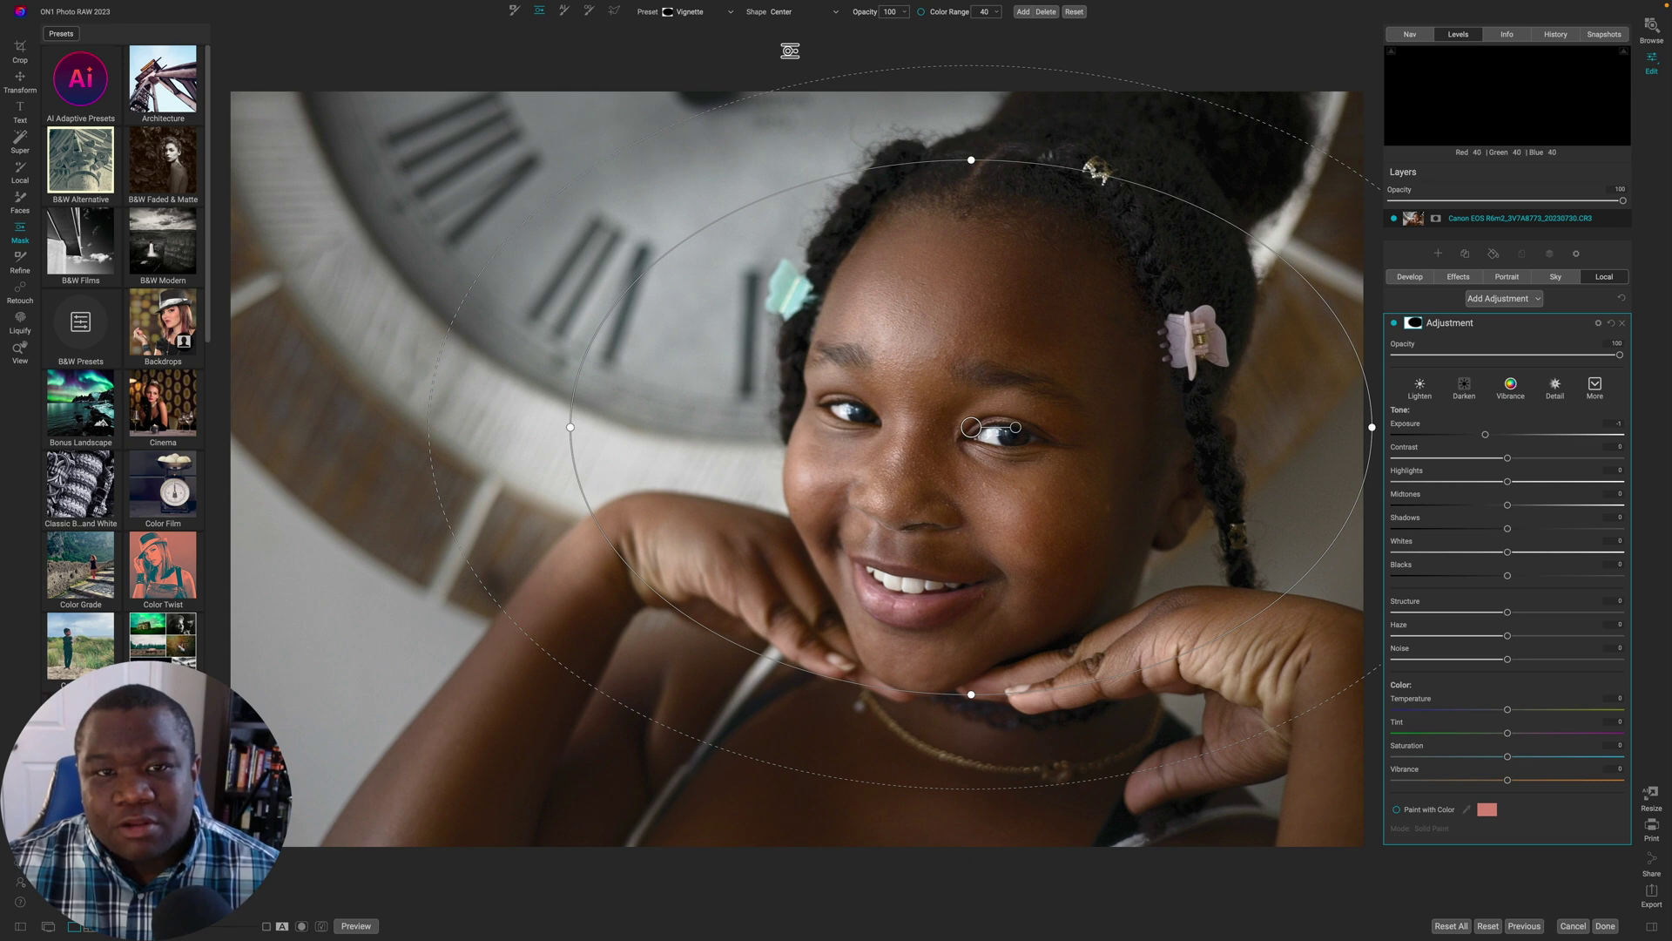
{"action": "left_click", "coordinate": [788, 13]}
{"action": "left_click", "coordinate": [795, 36]}
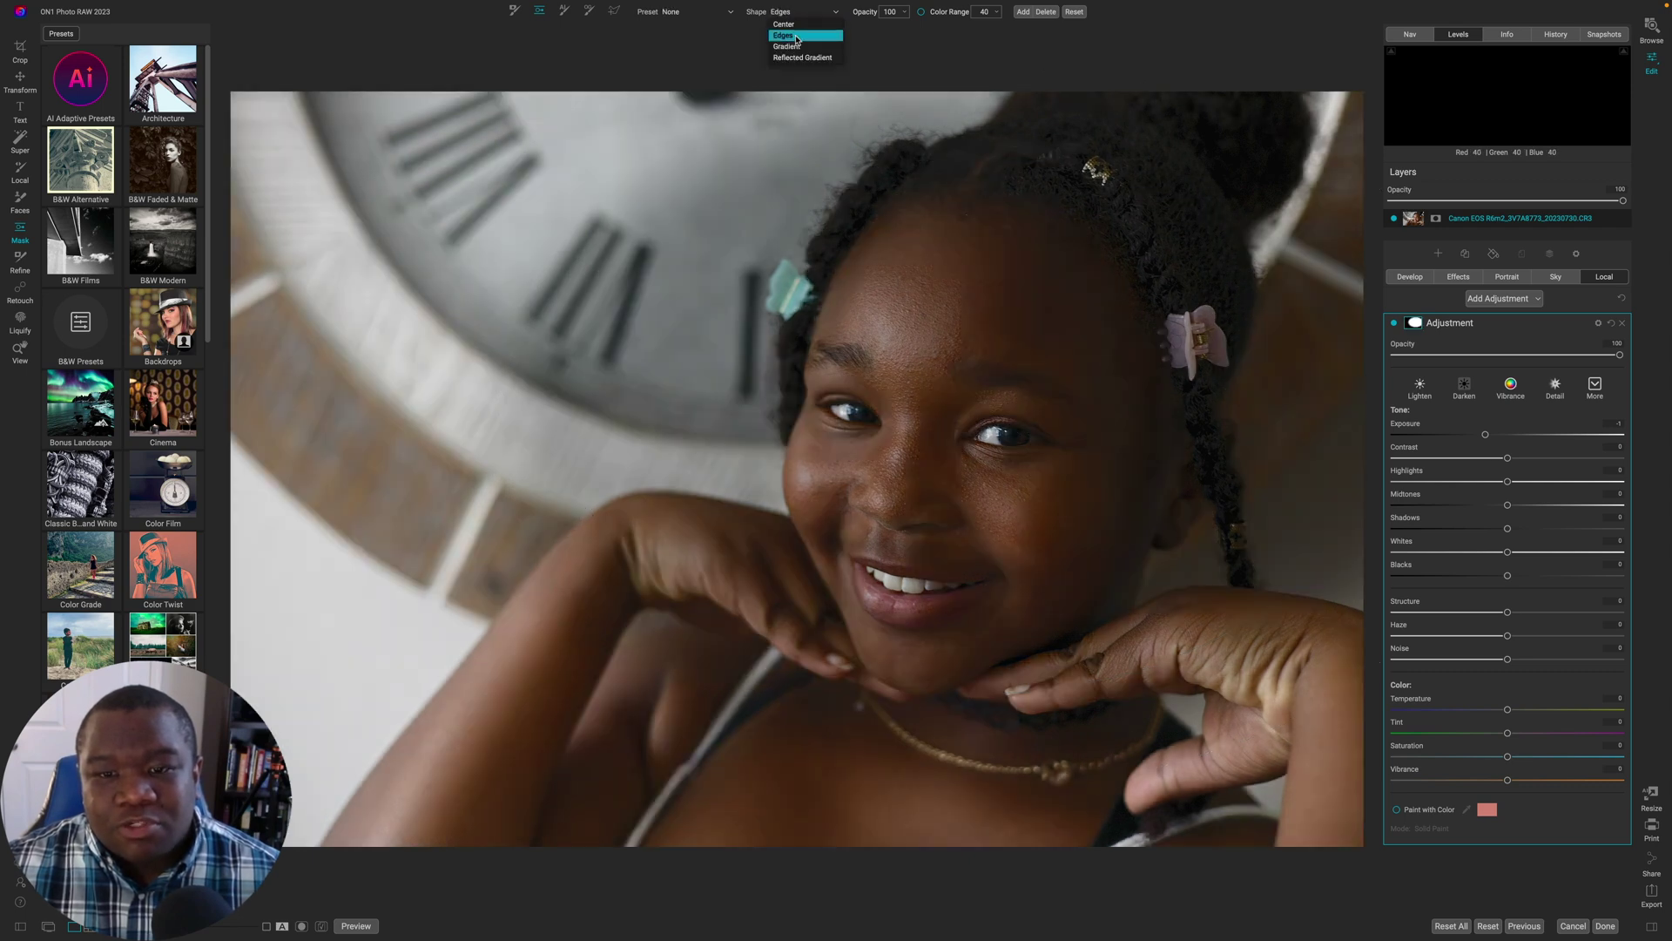
{"action": "left_click_drag", "start_coordinate": [787, 666], "coordinate": [960, 624]}
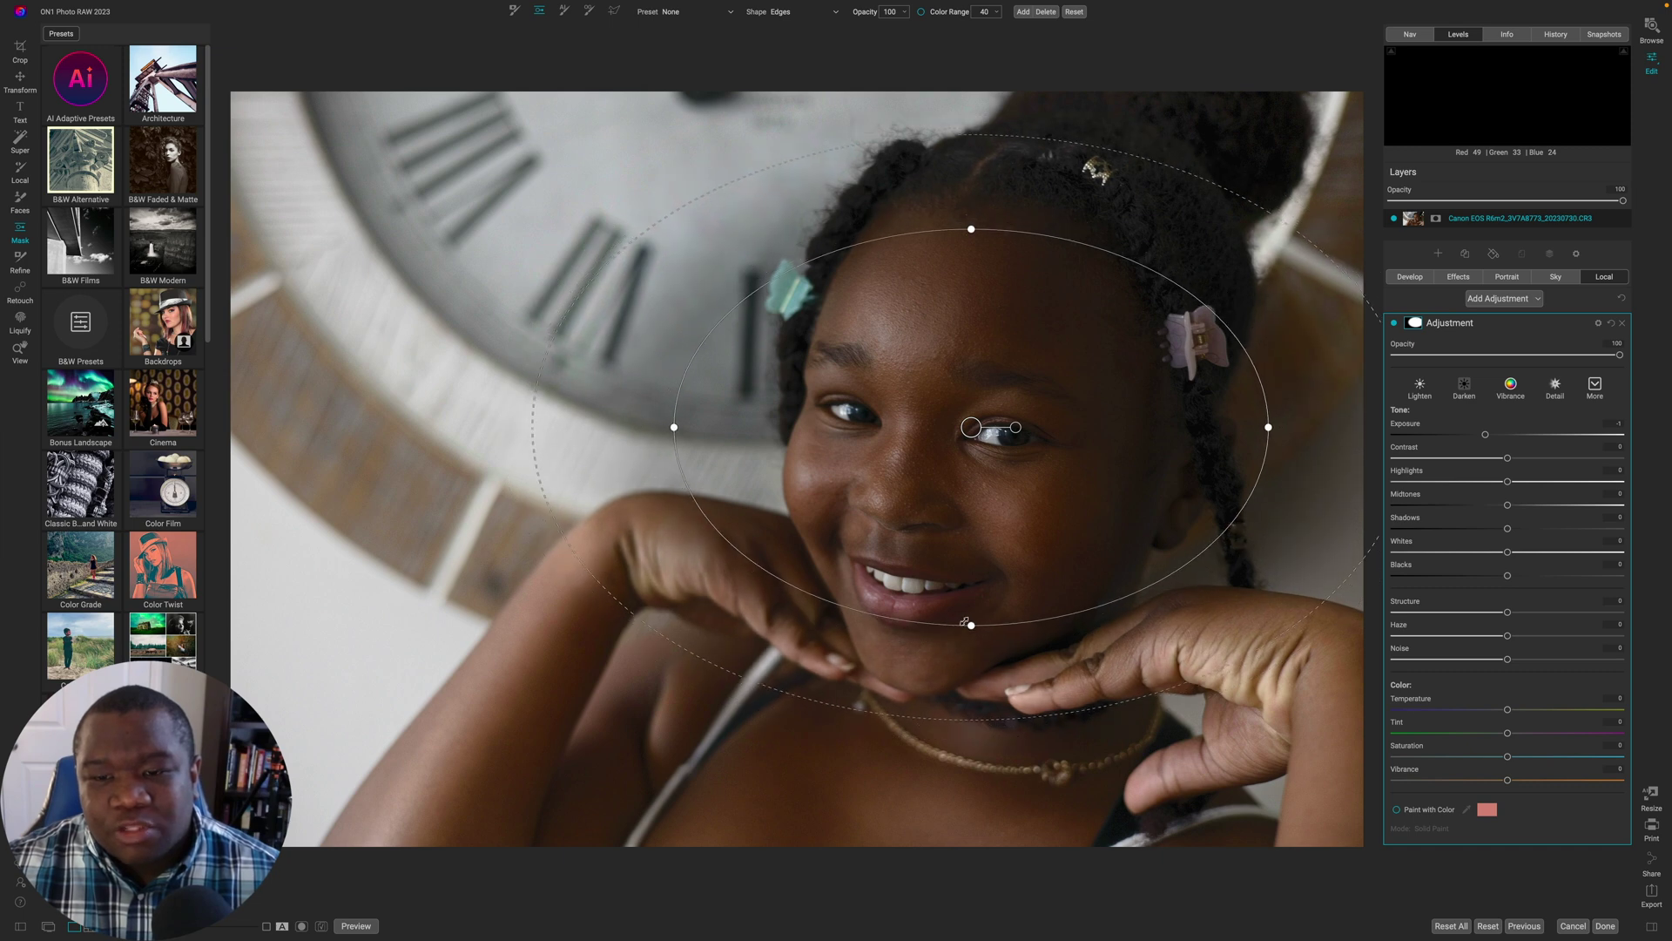
{"action": "left_click_drag", "start_coordinate": [1015, 426], "coordinate": [979, 427]}
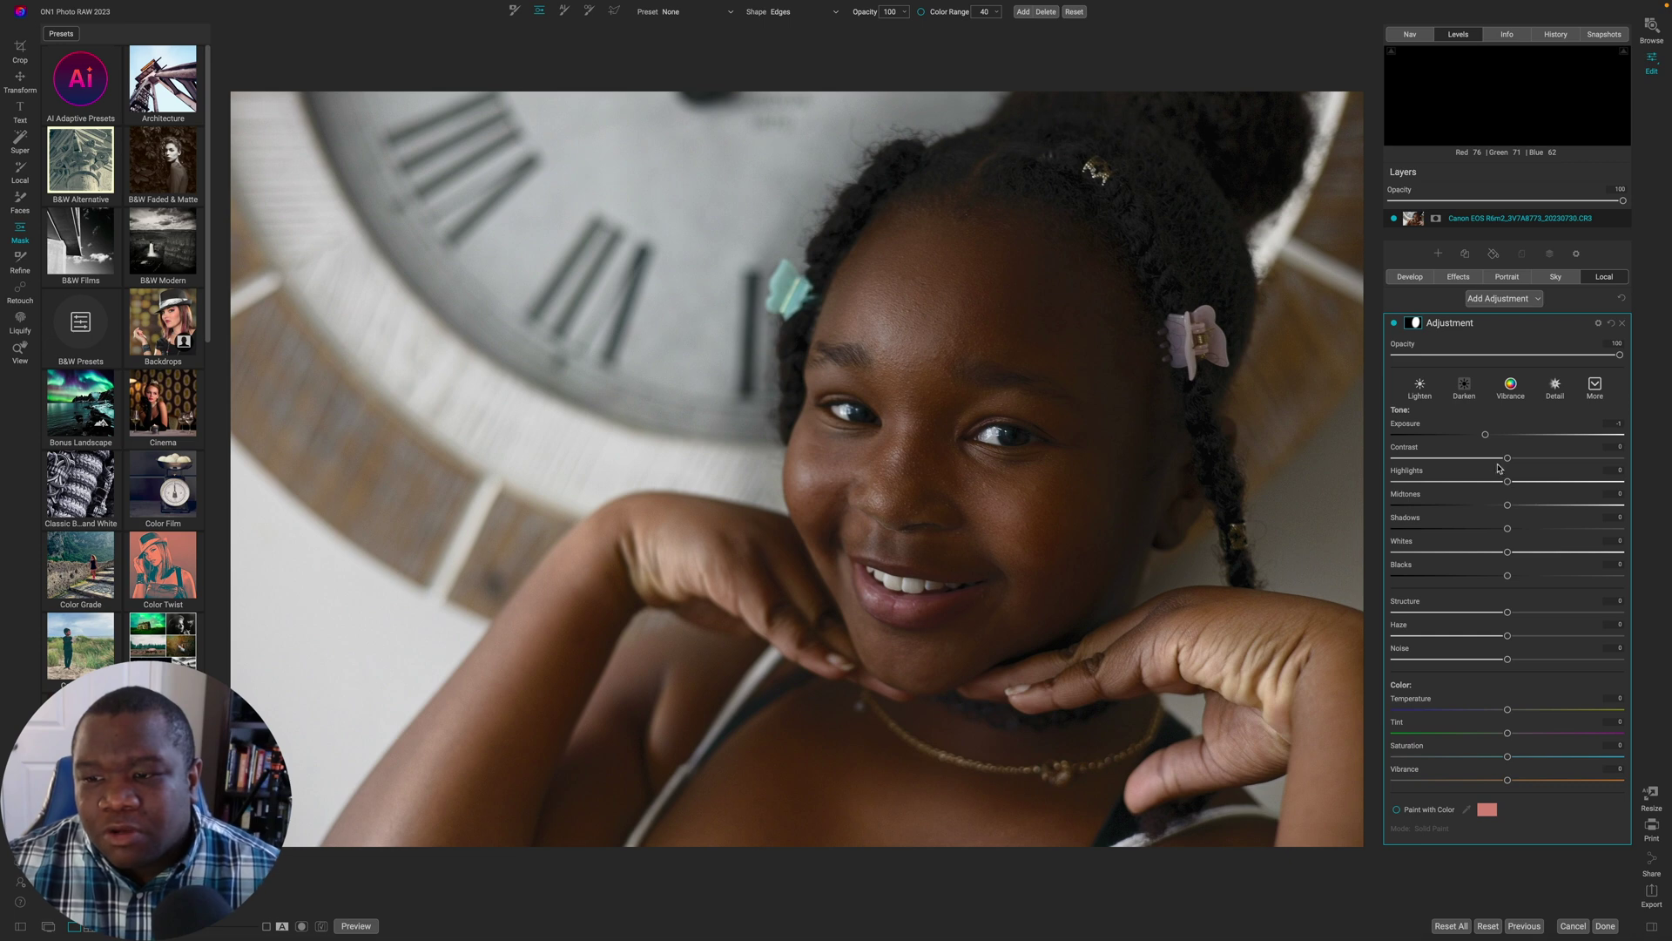
- Set the local adjustment's Exposure to about 0.3 and Shadows to about 10, and slightly tighten the masking bug's feathered edge
{"action": "left_click_drag", "start_coordinate": [1484, 434], "coordinate": [1513, 439]}
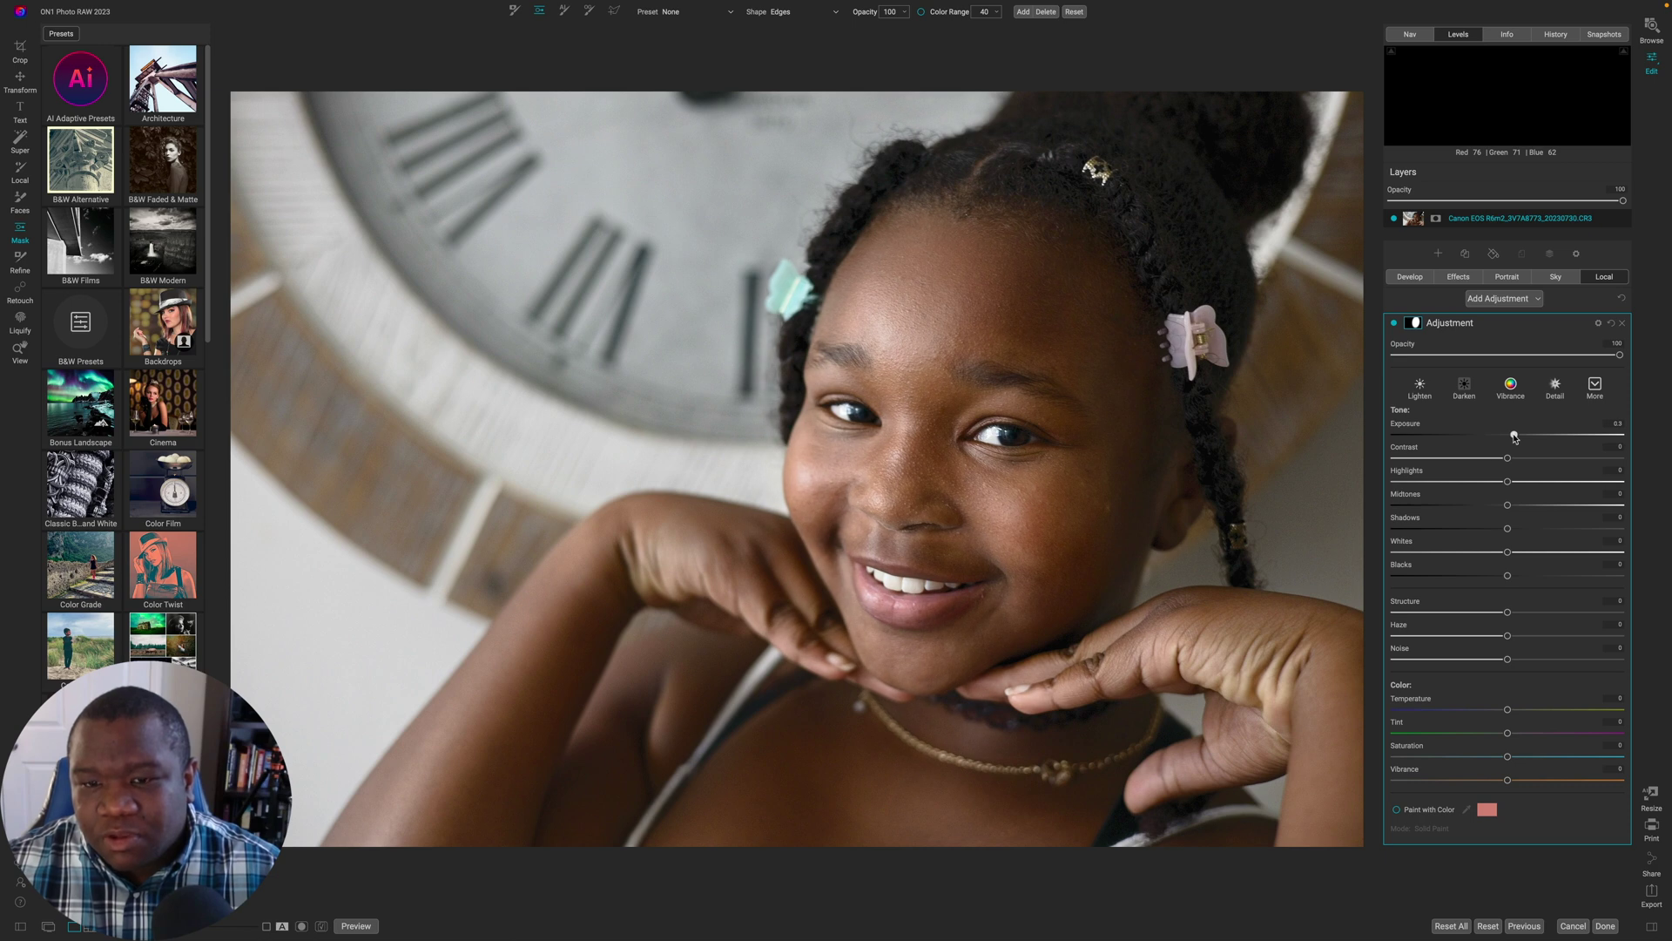
{"action": "left_click_drag", "start_coordinate": [1507, 528], "coordinate": [1519, 531]}
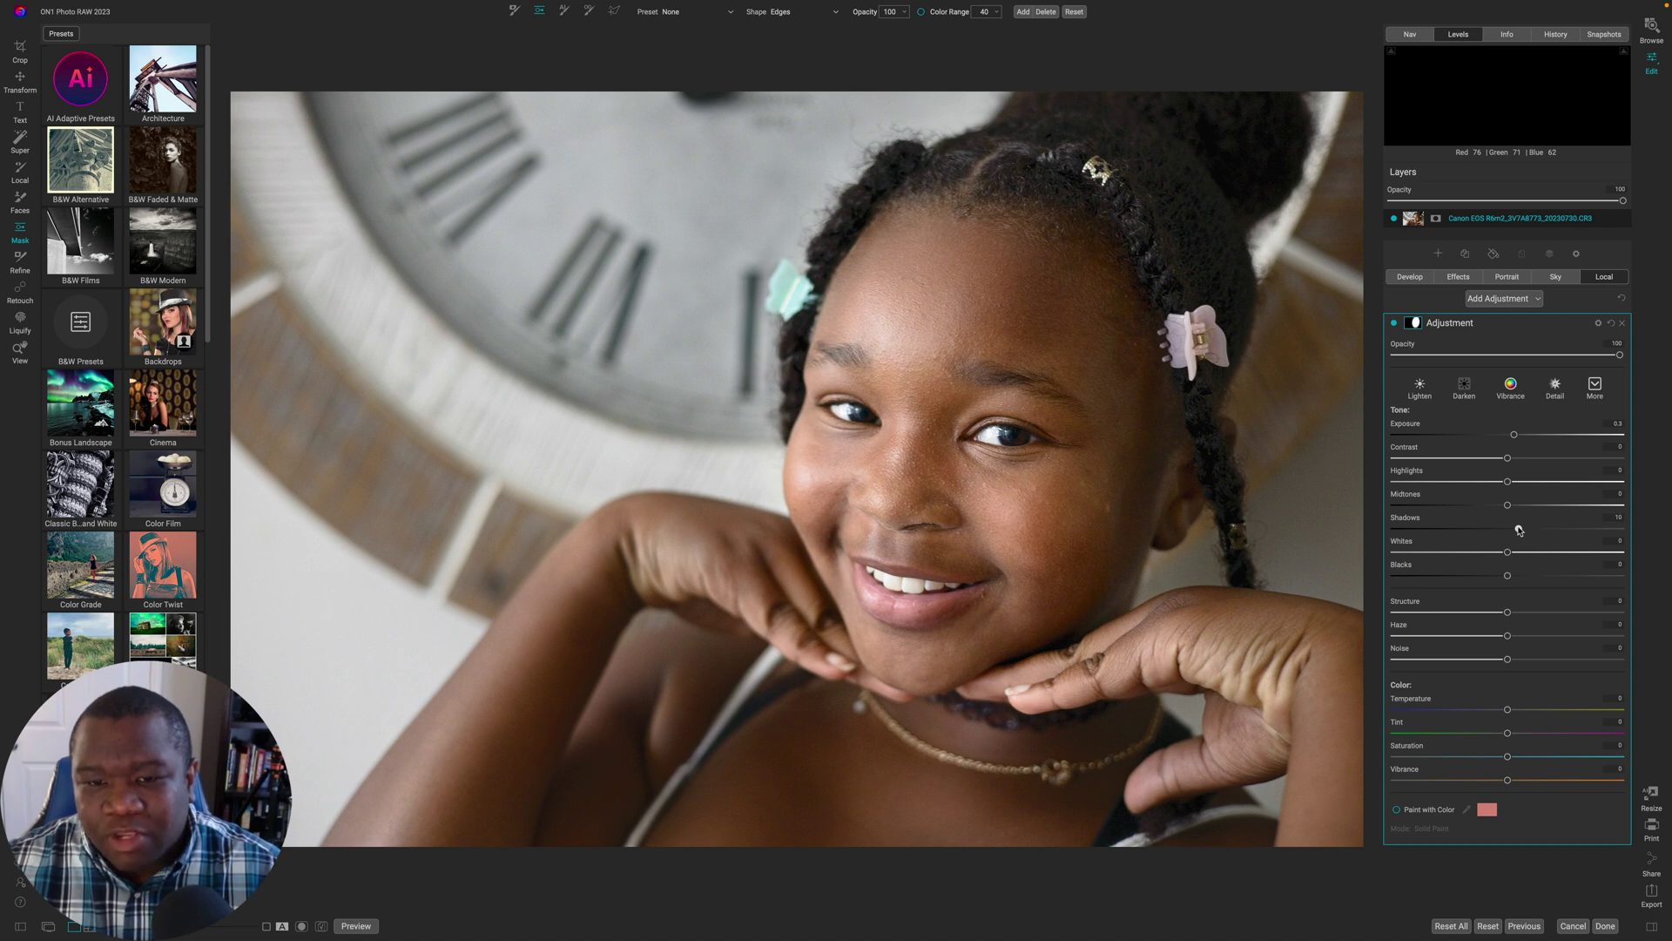
{"action": "mouse_move", "coordinate": [1167, 607]}
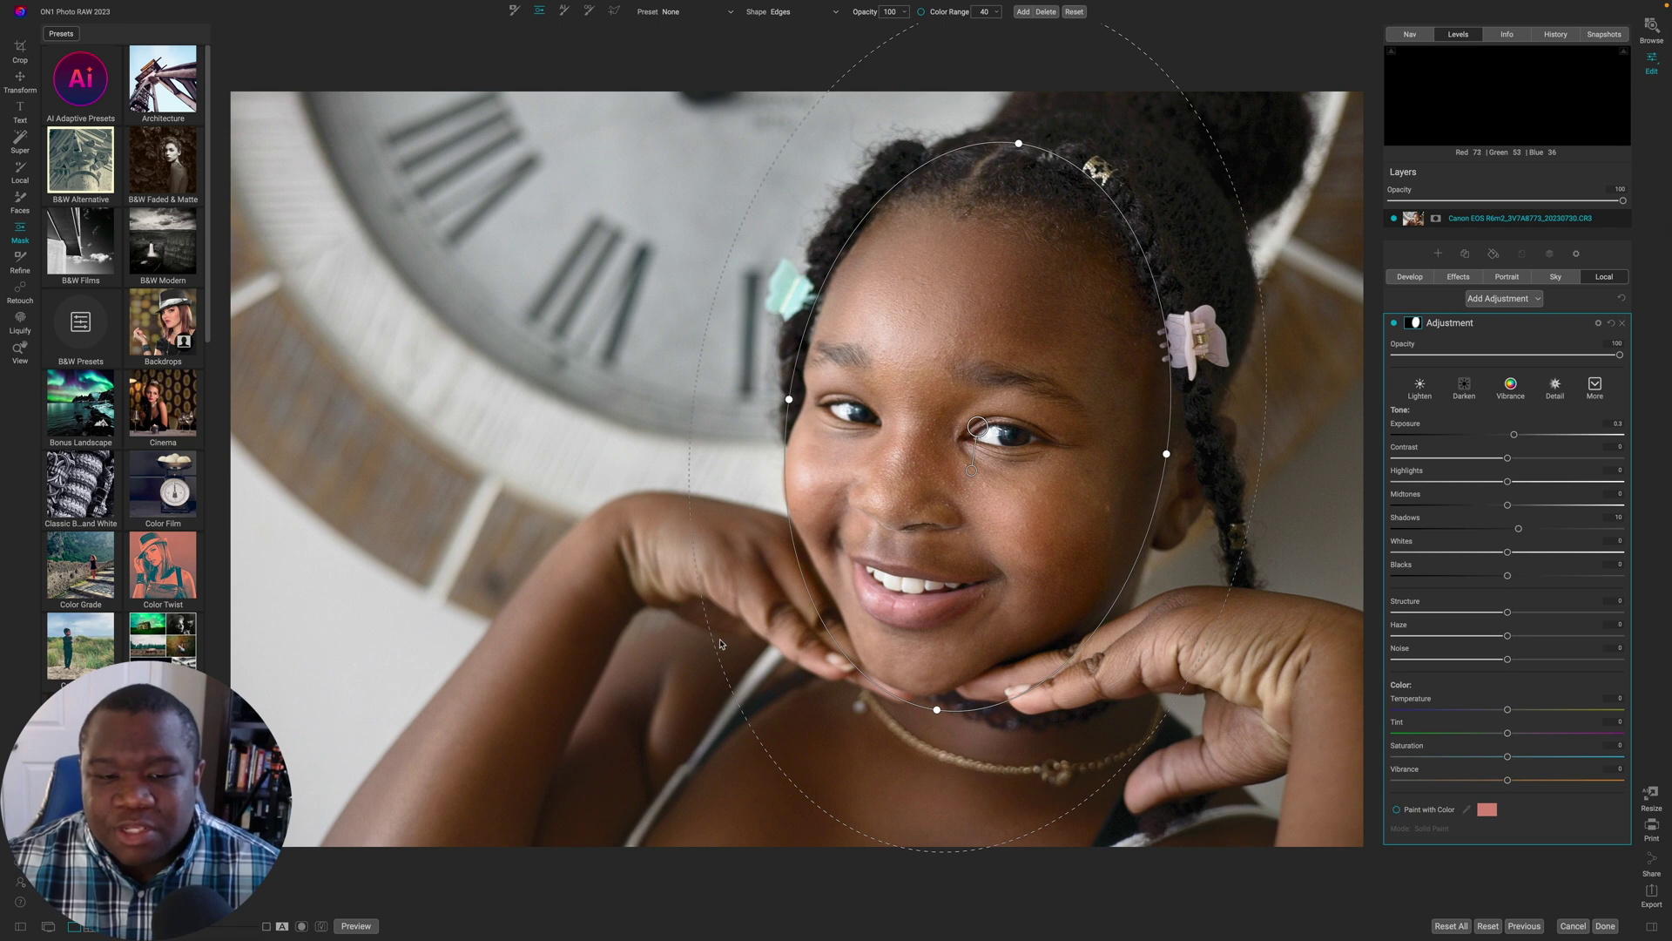
{"action": "left_click_drag", "start_coordinate": [725, 637], "coordinate": [754, 623]}
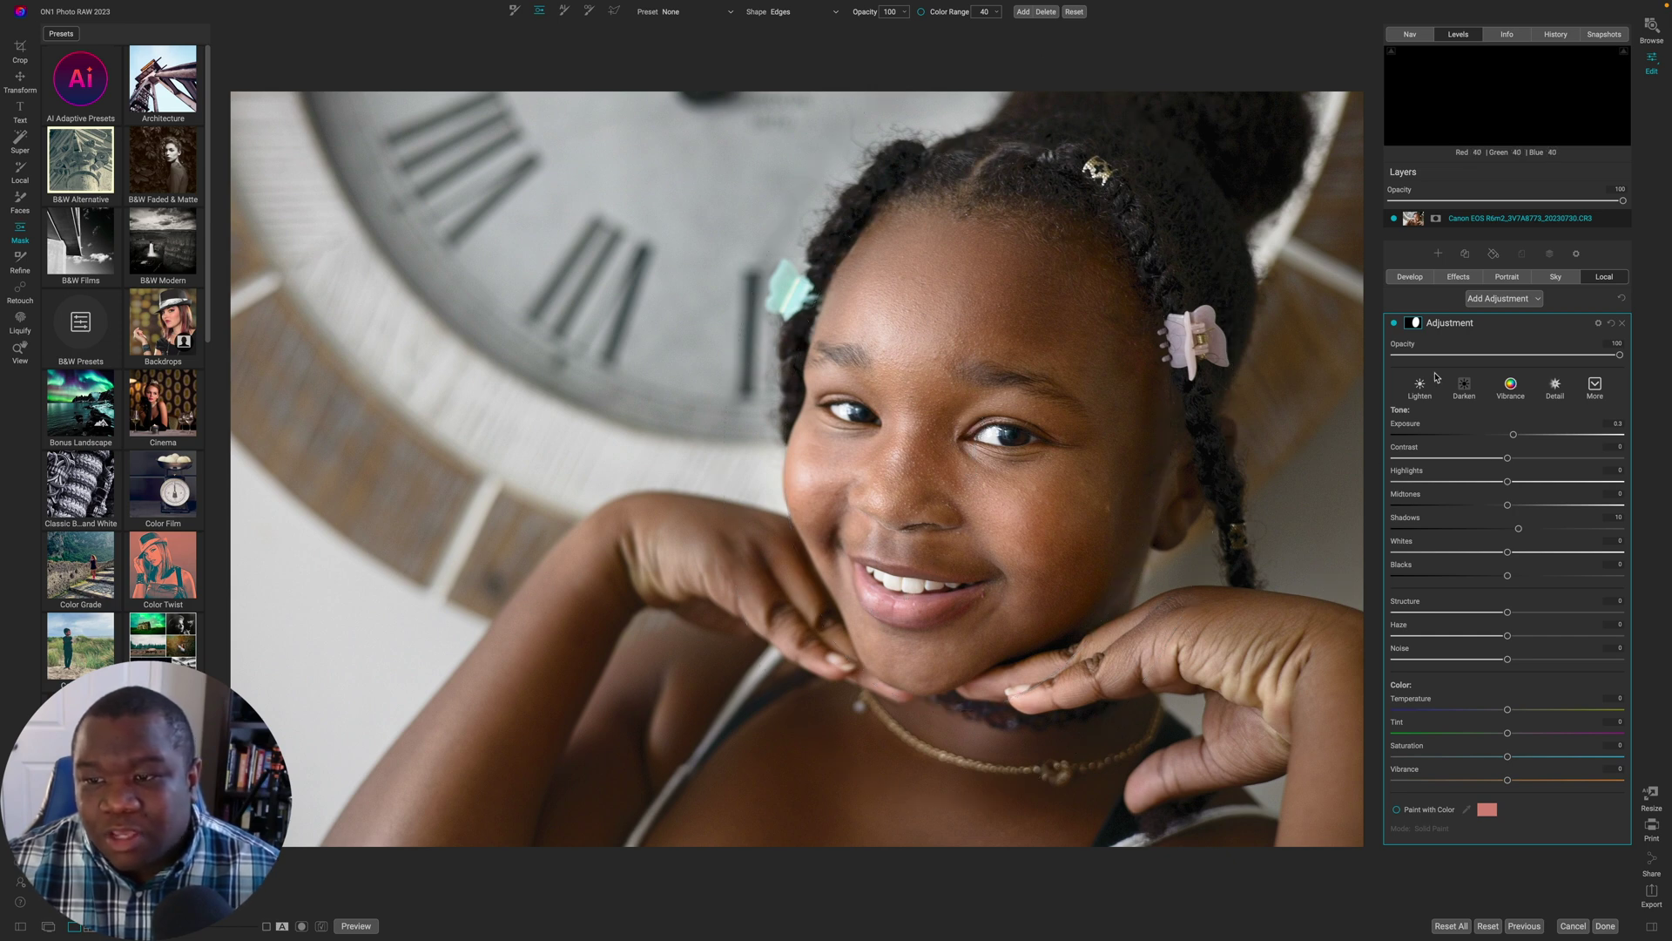
- Raise the Highlights protection in the local adjustment's blending options to about 80, checking the effect with the adjustment off and on
{"action": "left_click", "coordinate": [1597, 324]}
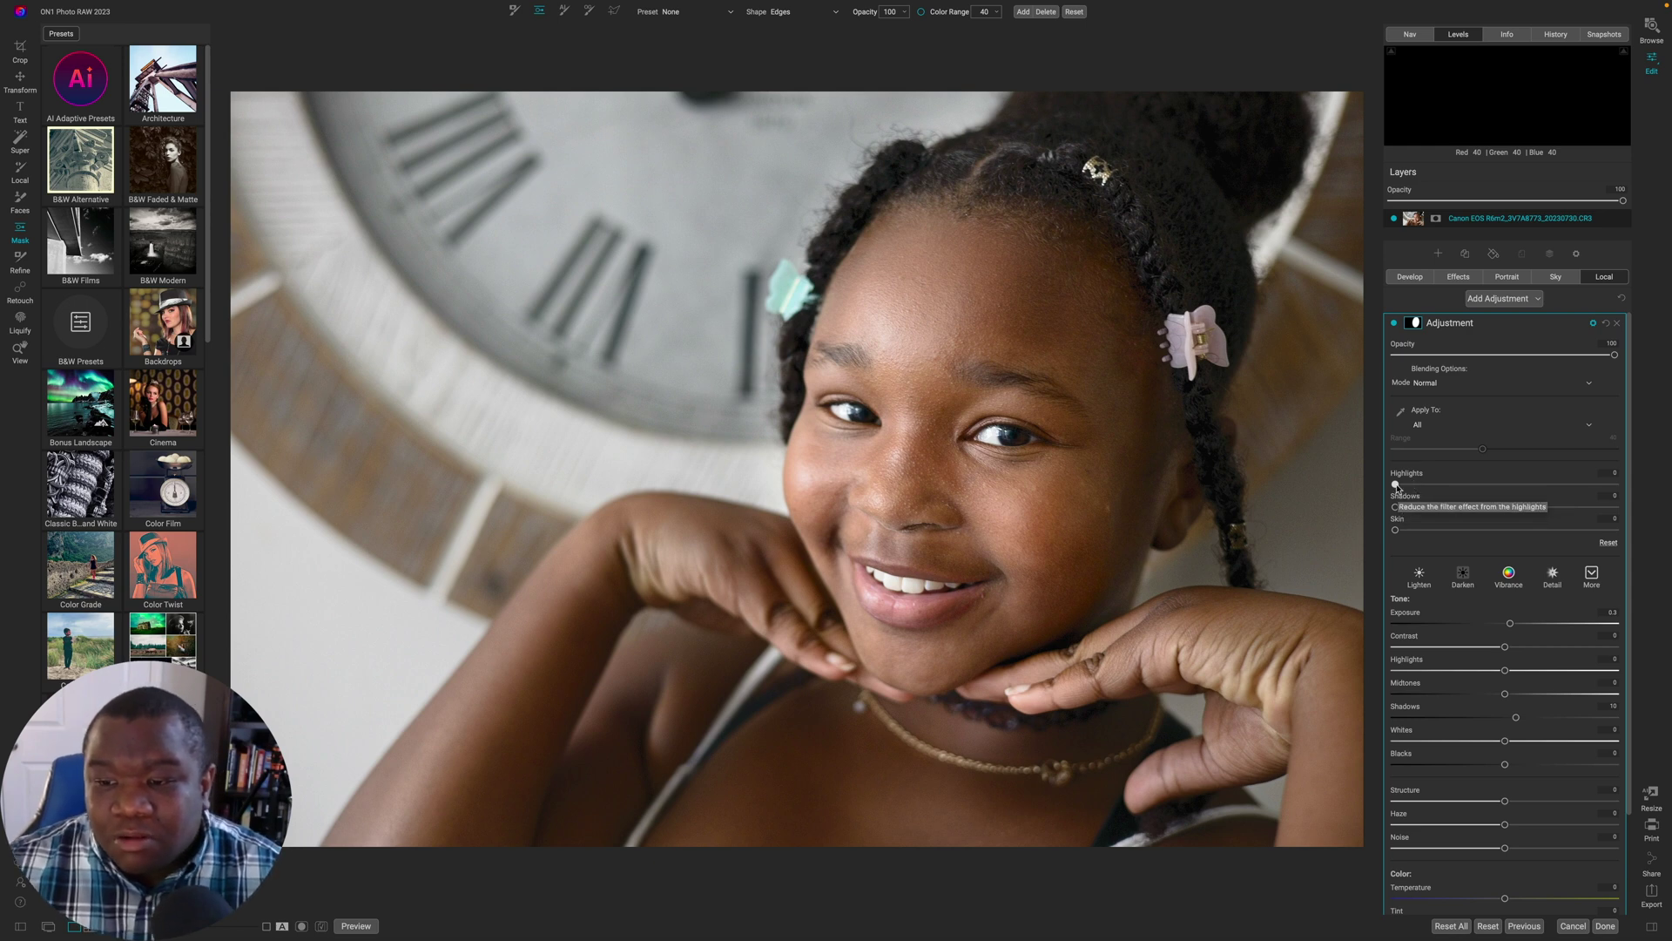
{"action": "left_click_drag", "start_coordinate": [1396, 484], "coordinate": [1538, 488]}
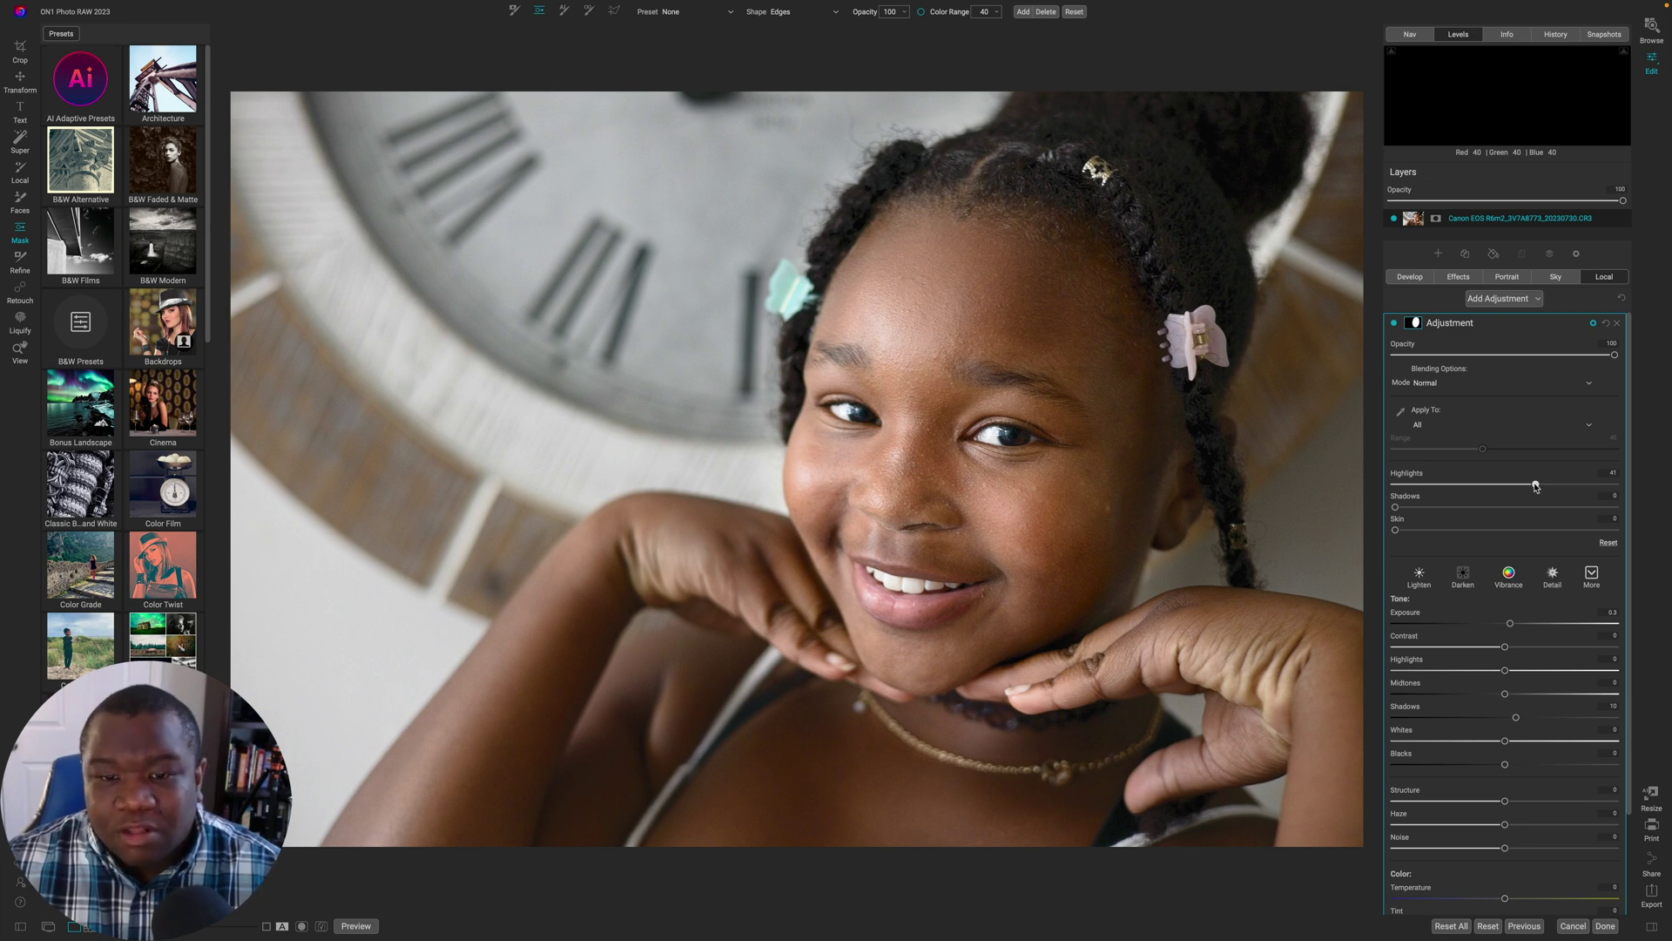
{"action": "left_click", "coordinate": [1395, 323]}
{"action": "left_click", "coordinate": [1396, 323]}
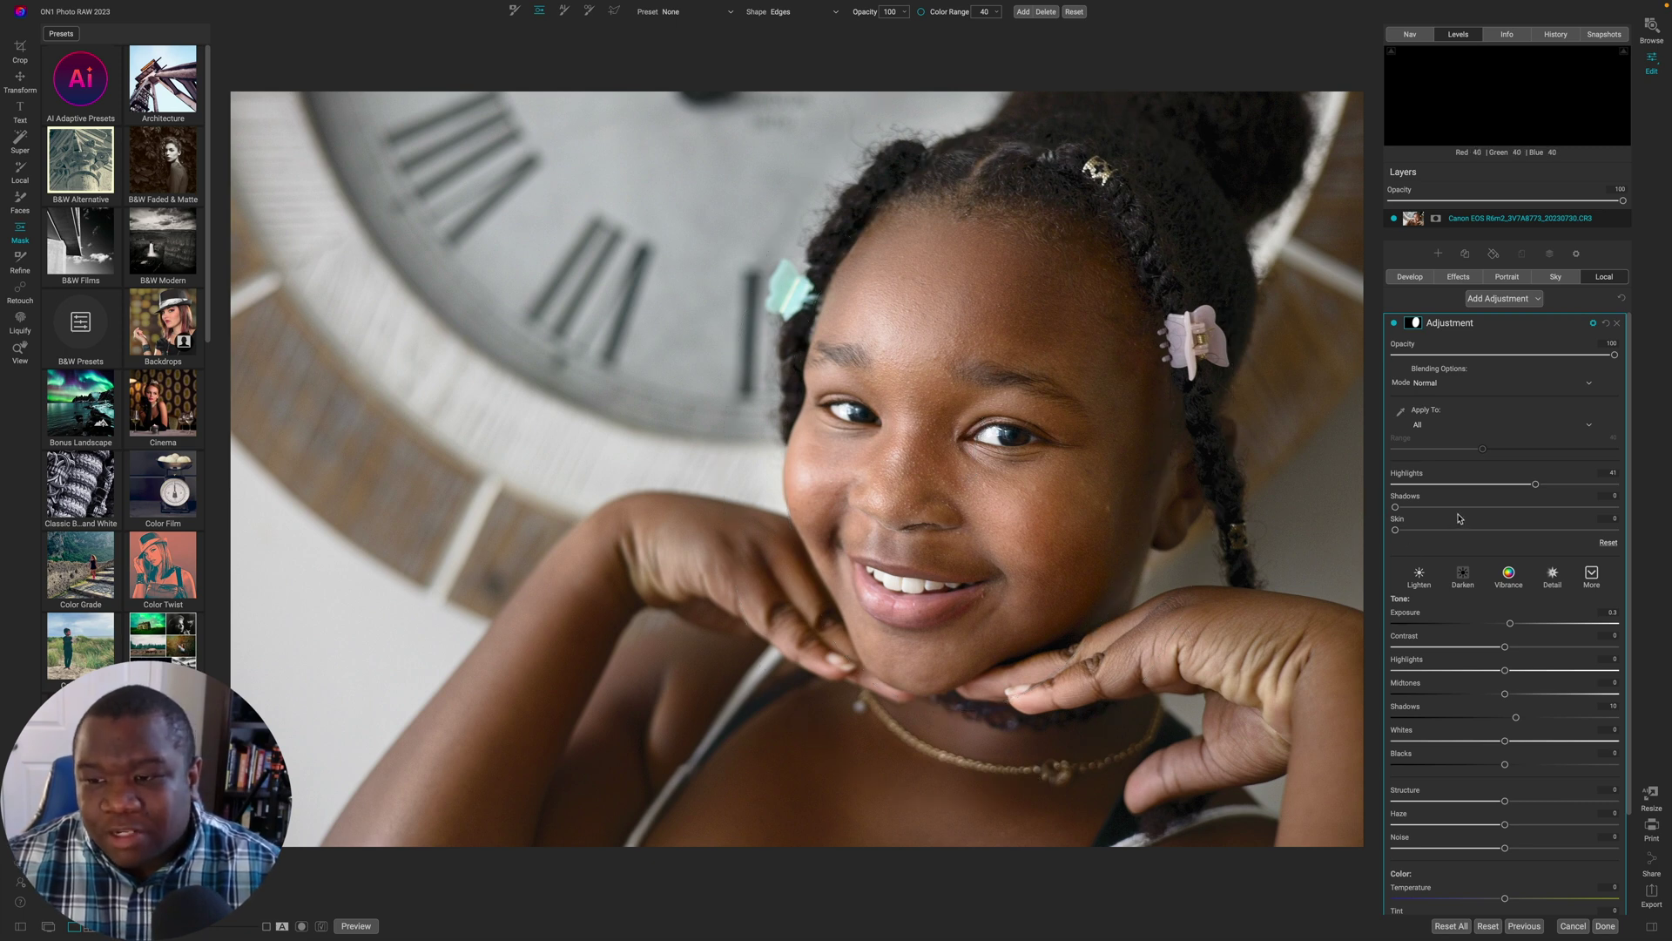
{"action": "left_click_drag", "start_coordinate": [1536, 485], "coordinate": [1575, 485]}
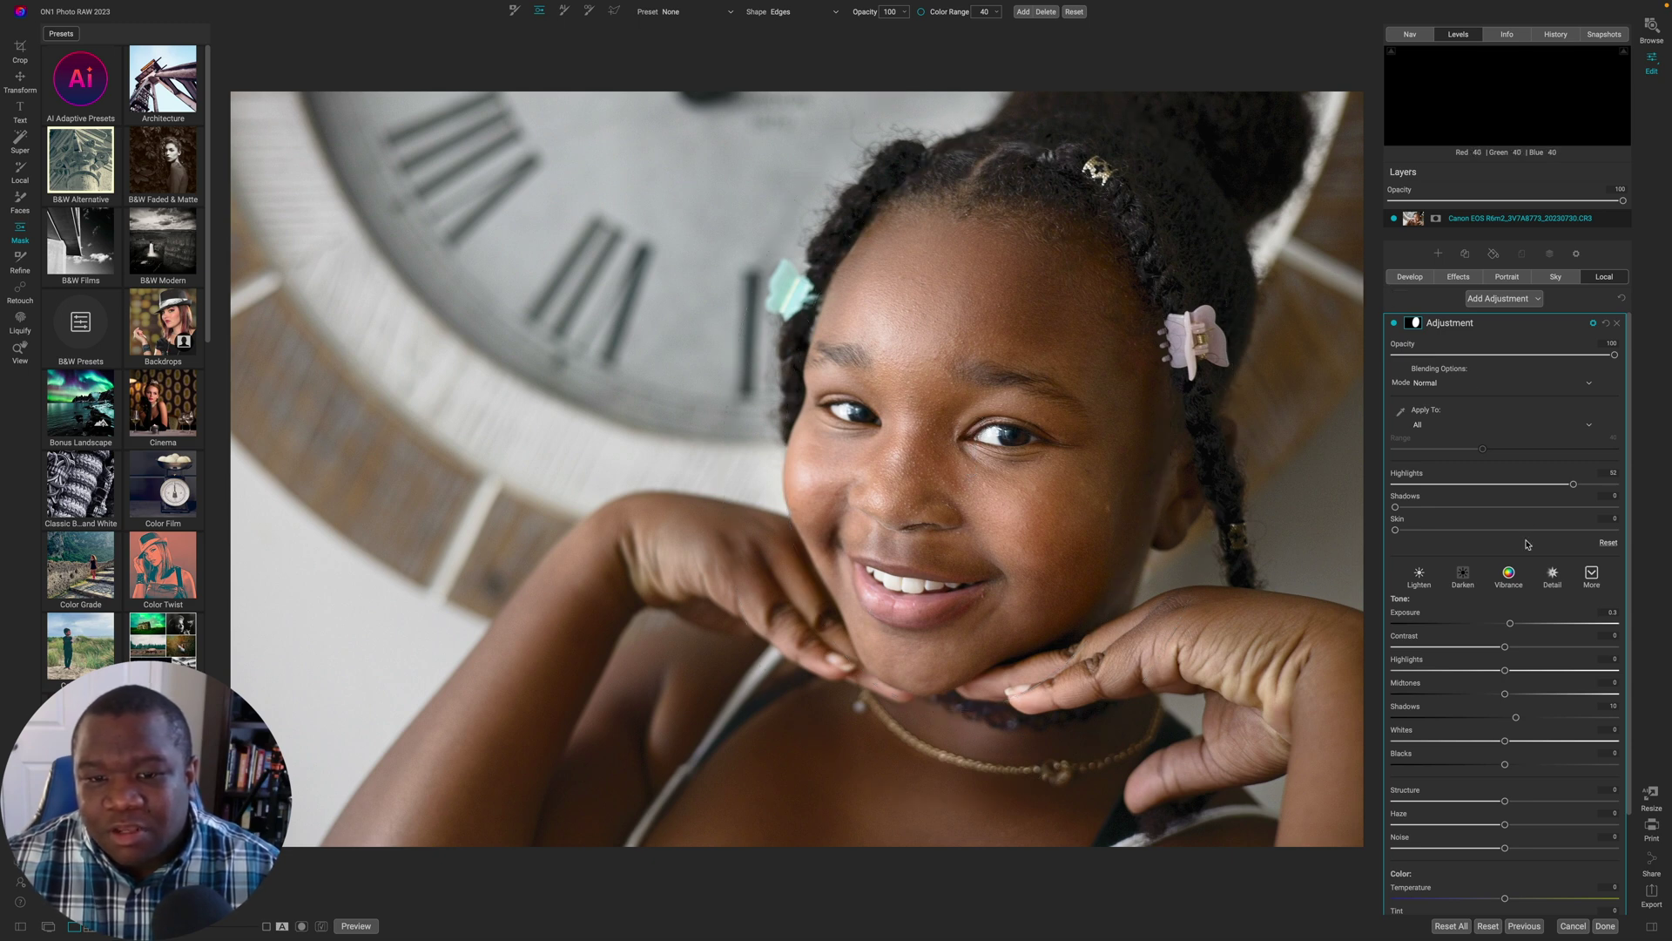
- Compare the portrait with the local adjustment off and on, leaving it enabled, and examine the face
{"action": "left_click", "coordinate": [1393, 323]}
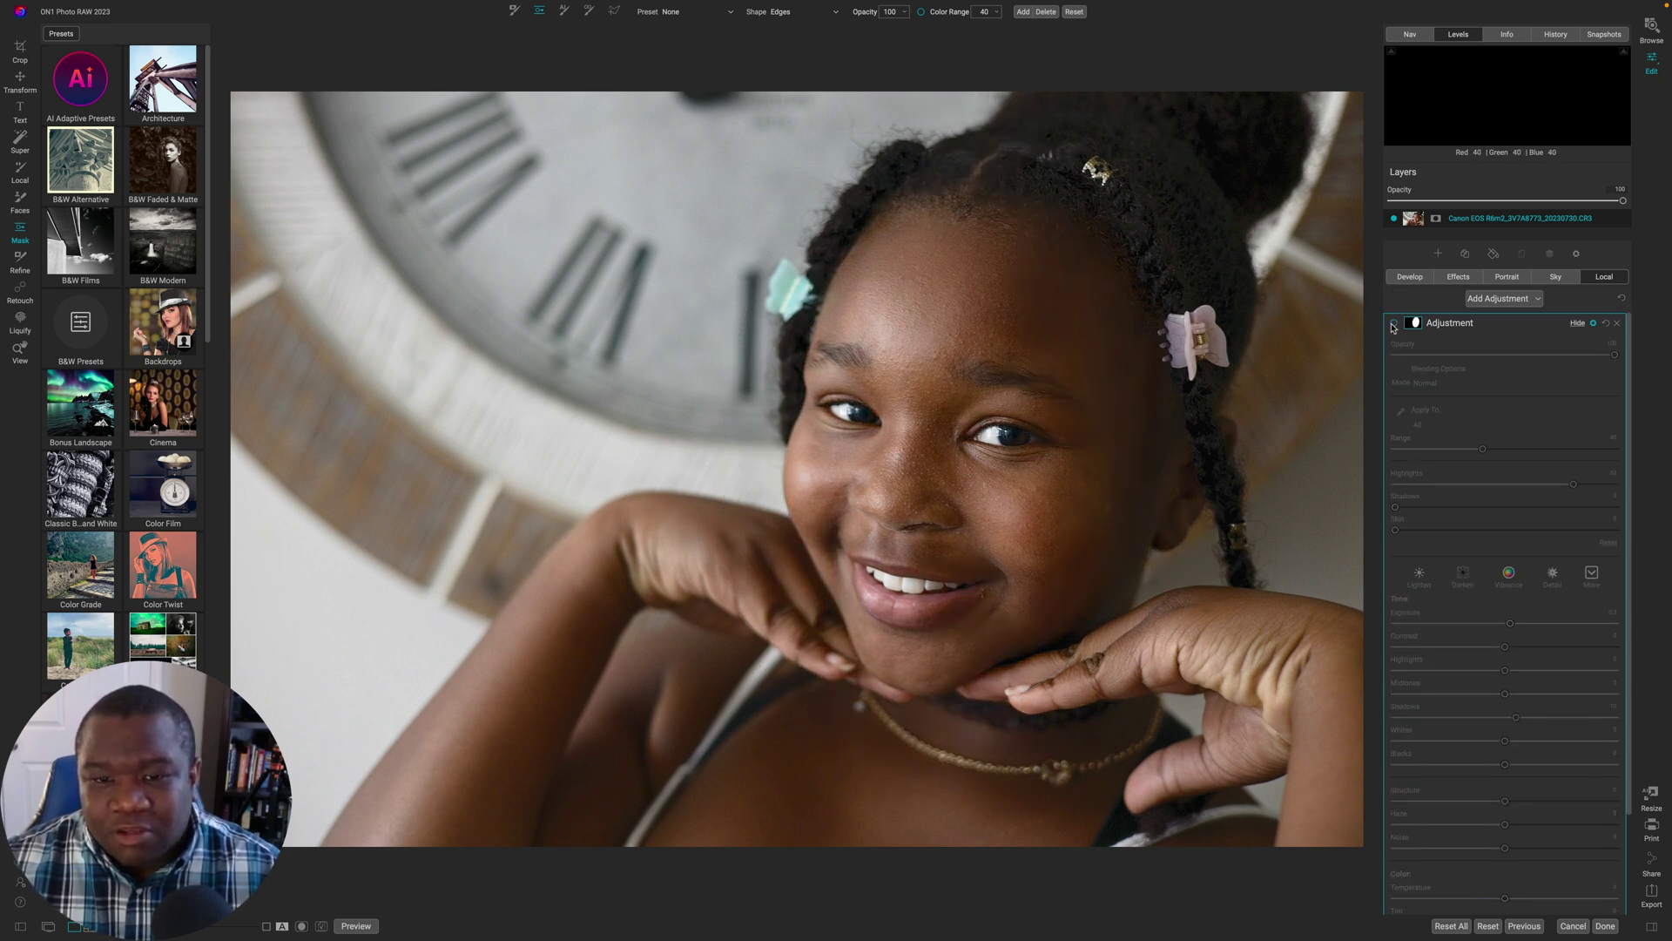
{"action": "left_click", "coordinate": [1392, 324]}
{"action": "left_click", "coordinate": [1392, 324]}
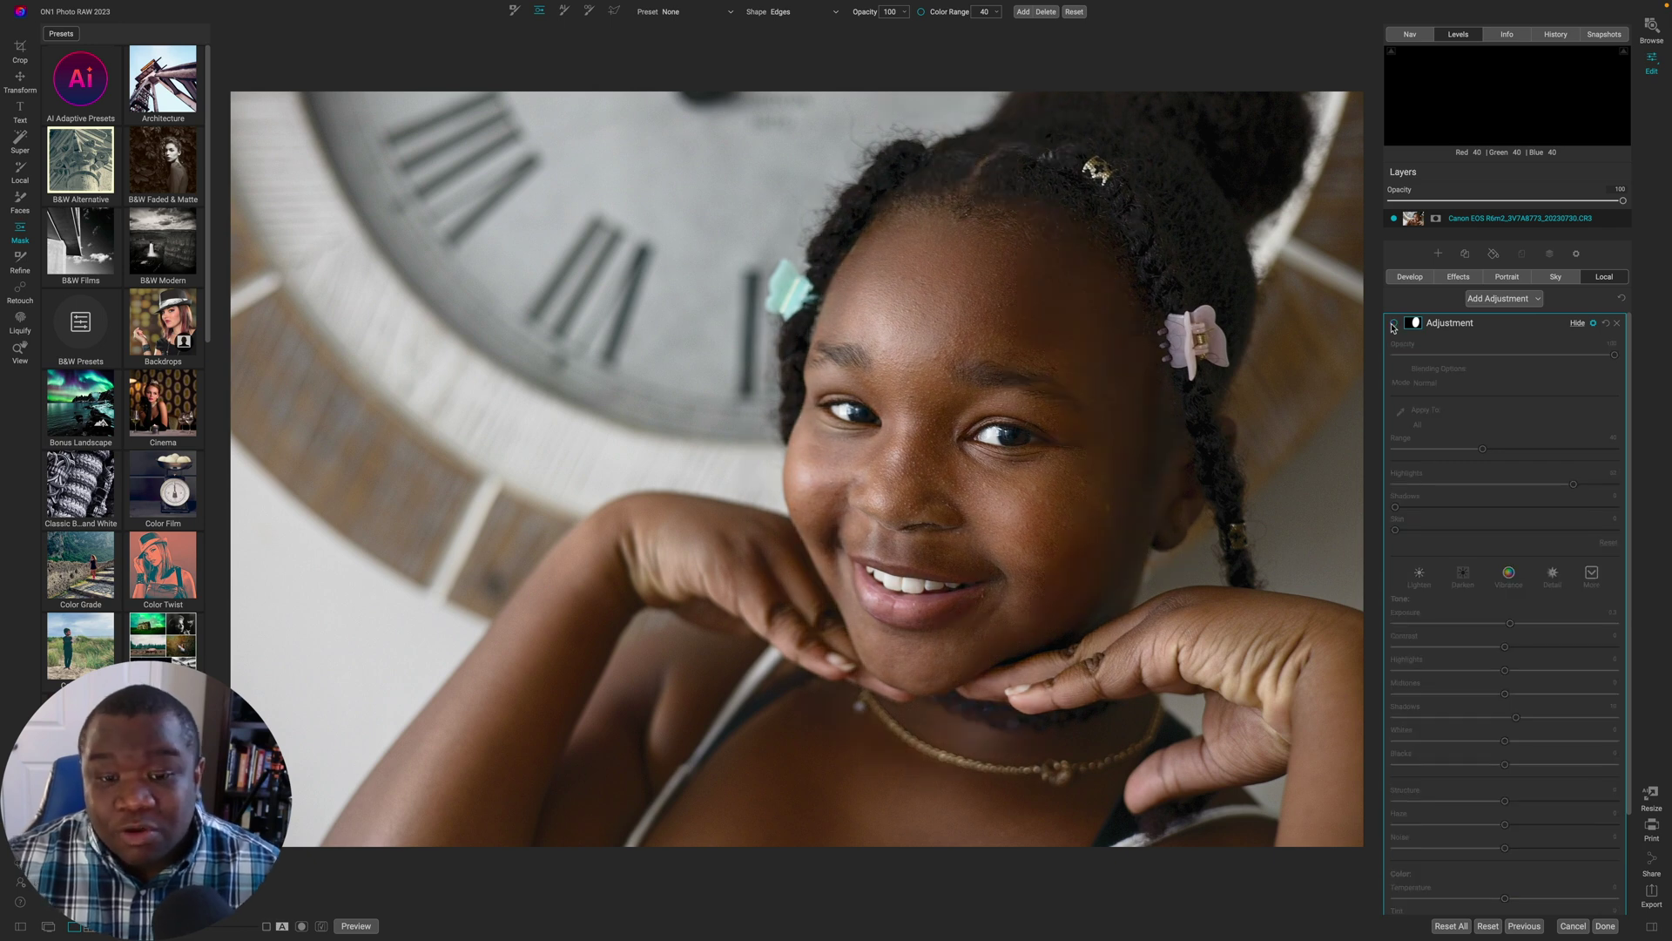
{"action": "left_click", "coordinate": [1392, 323]}
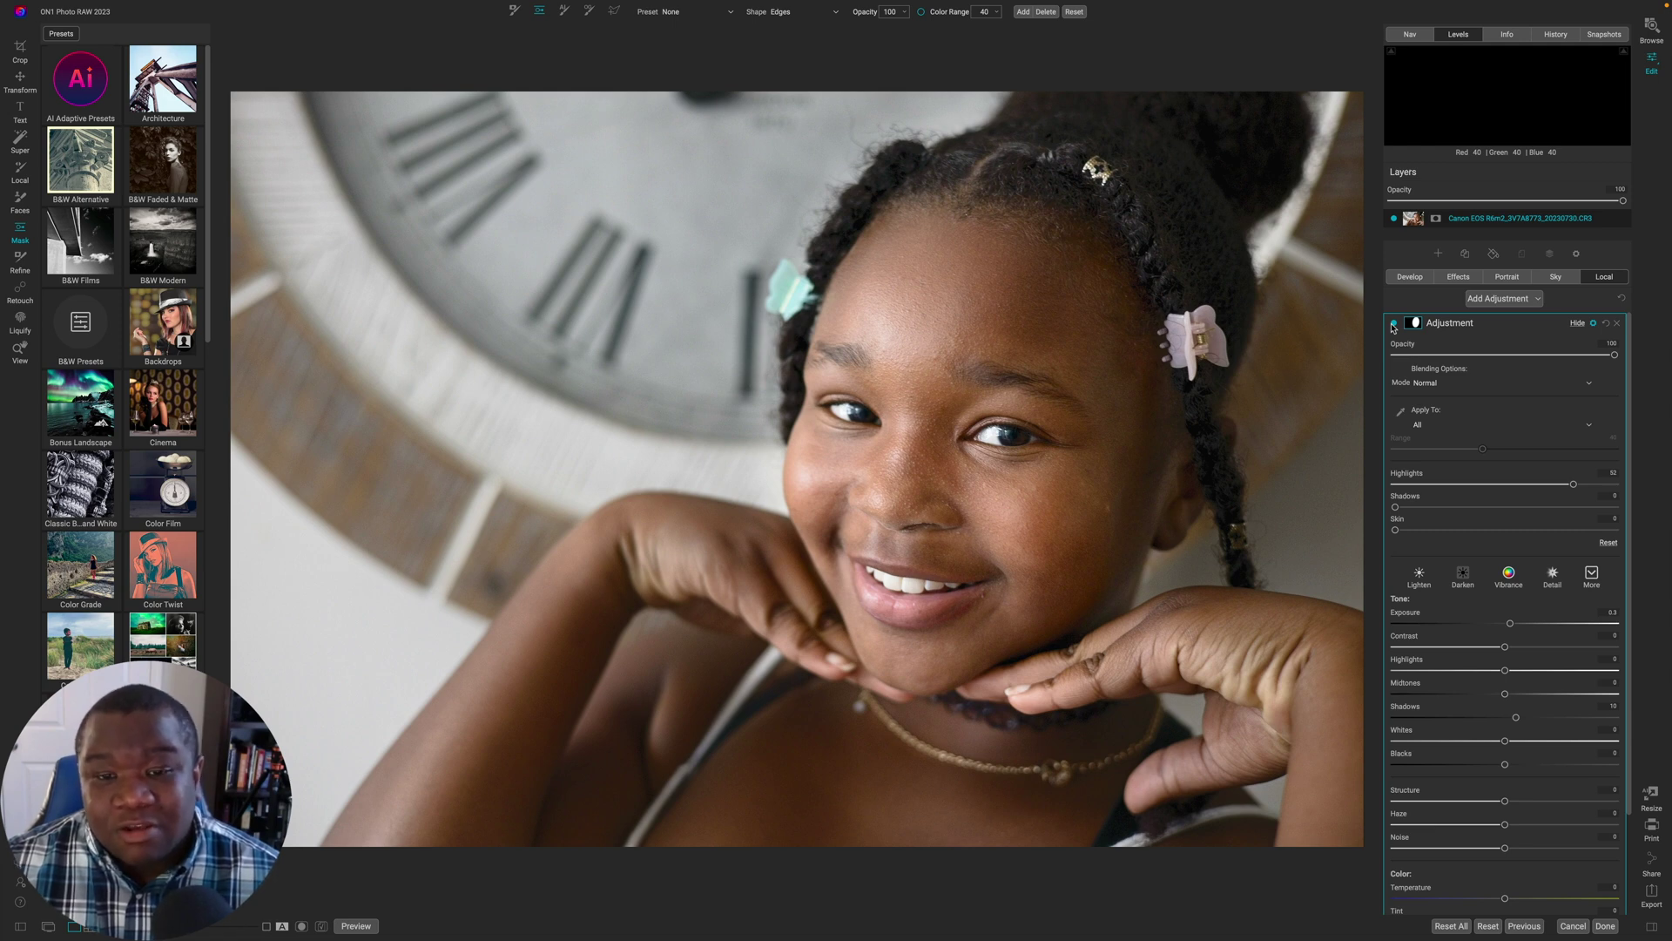
{"action": "mouse_move", "coordinate": [868, 382]}
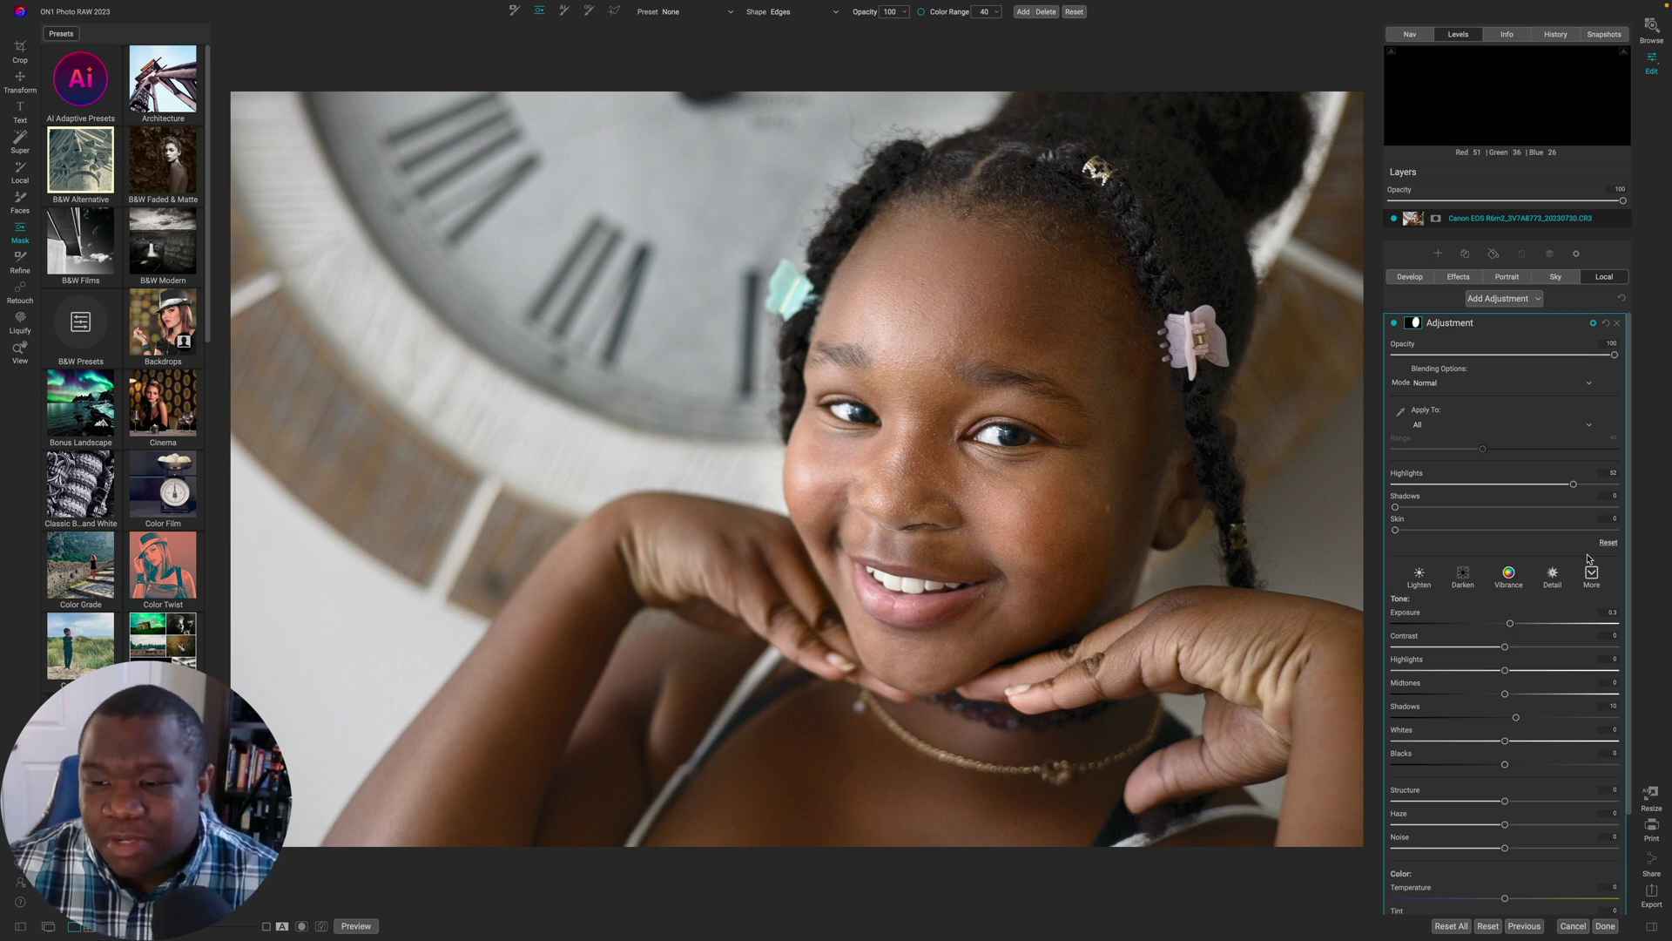
- Rename the local adjustment as Dodge and collapse its settings, keeping Apply To set to All
{"action": "double_click", "coordinate": [1472, 324]}
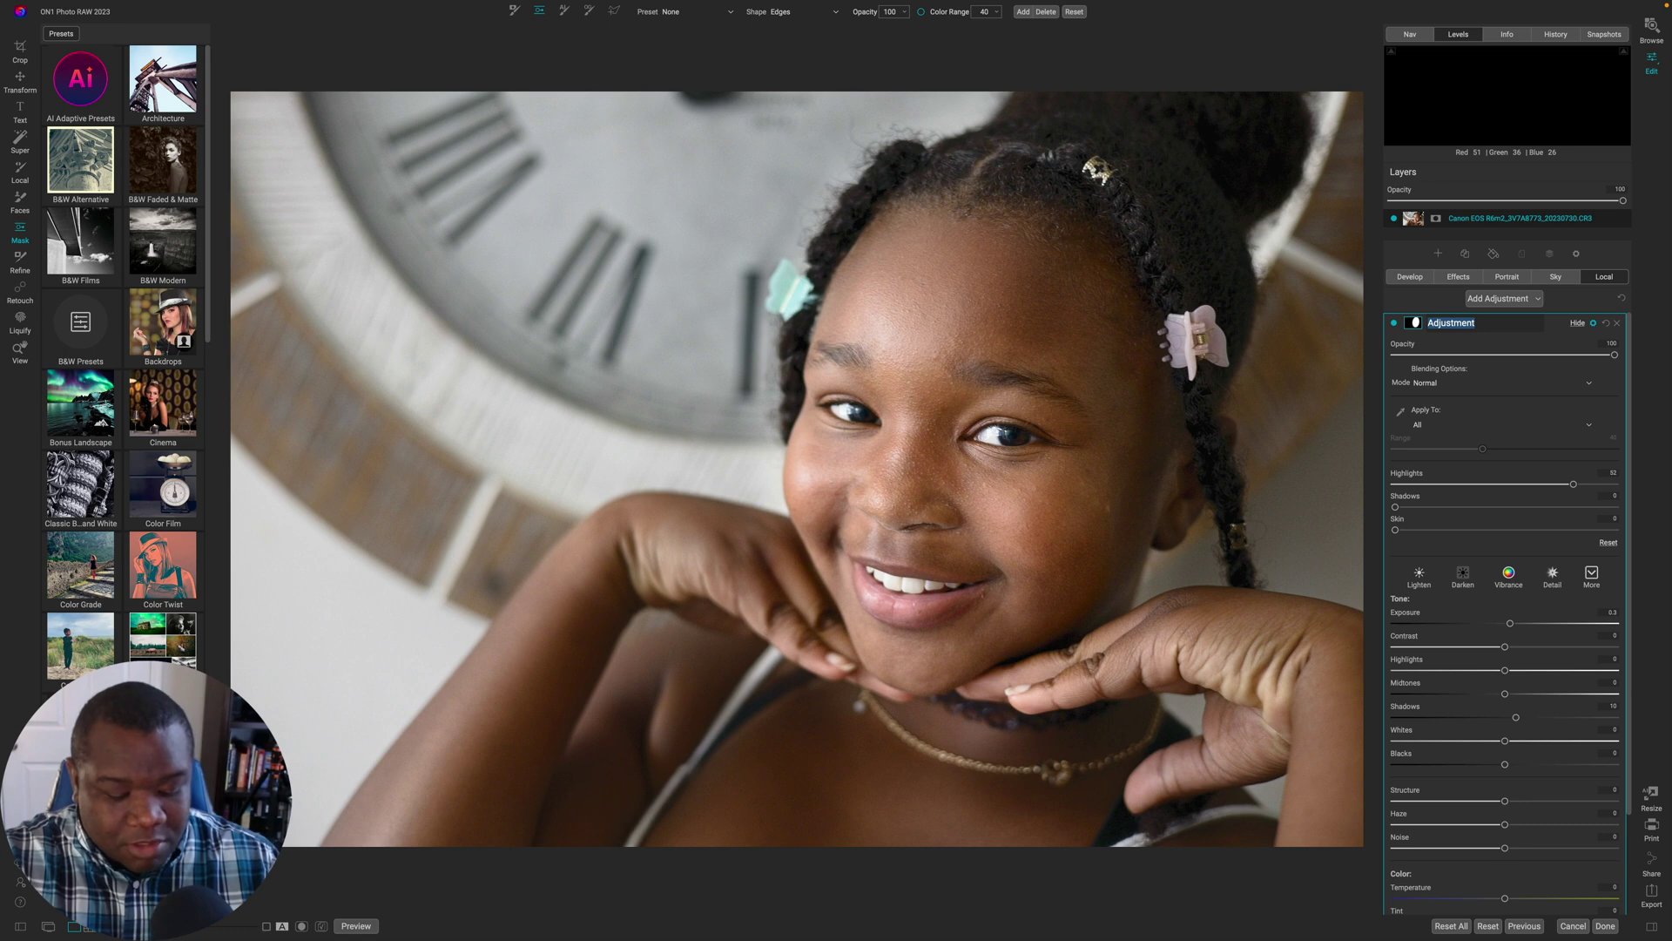
{"action": "type", "text": "Dodge"}
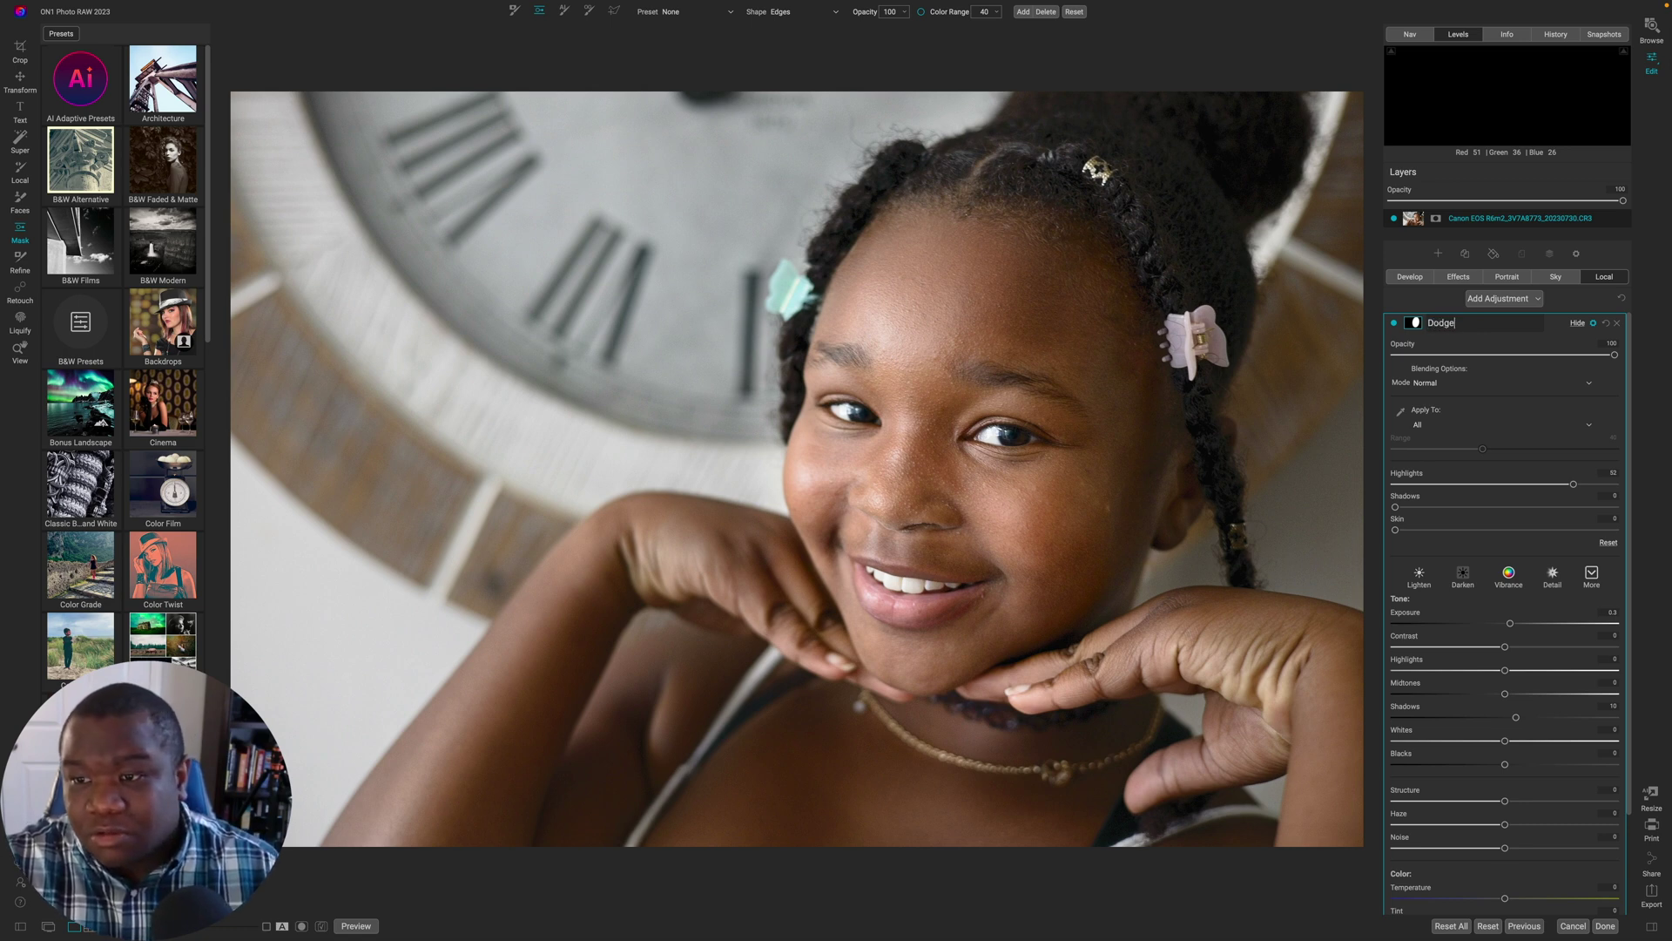
{"action": "key", "text": "Return"}
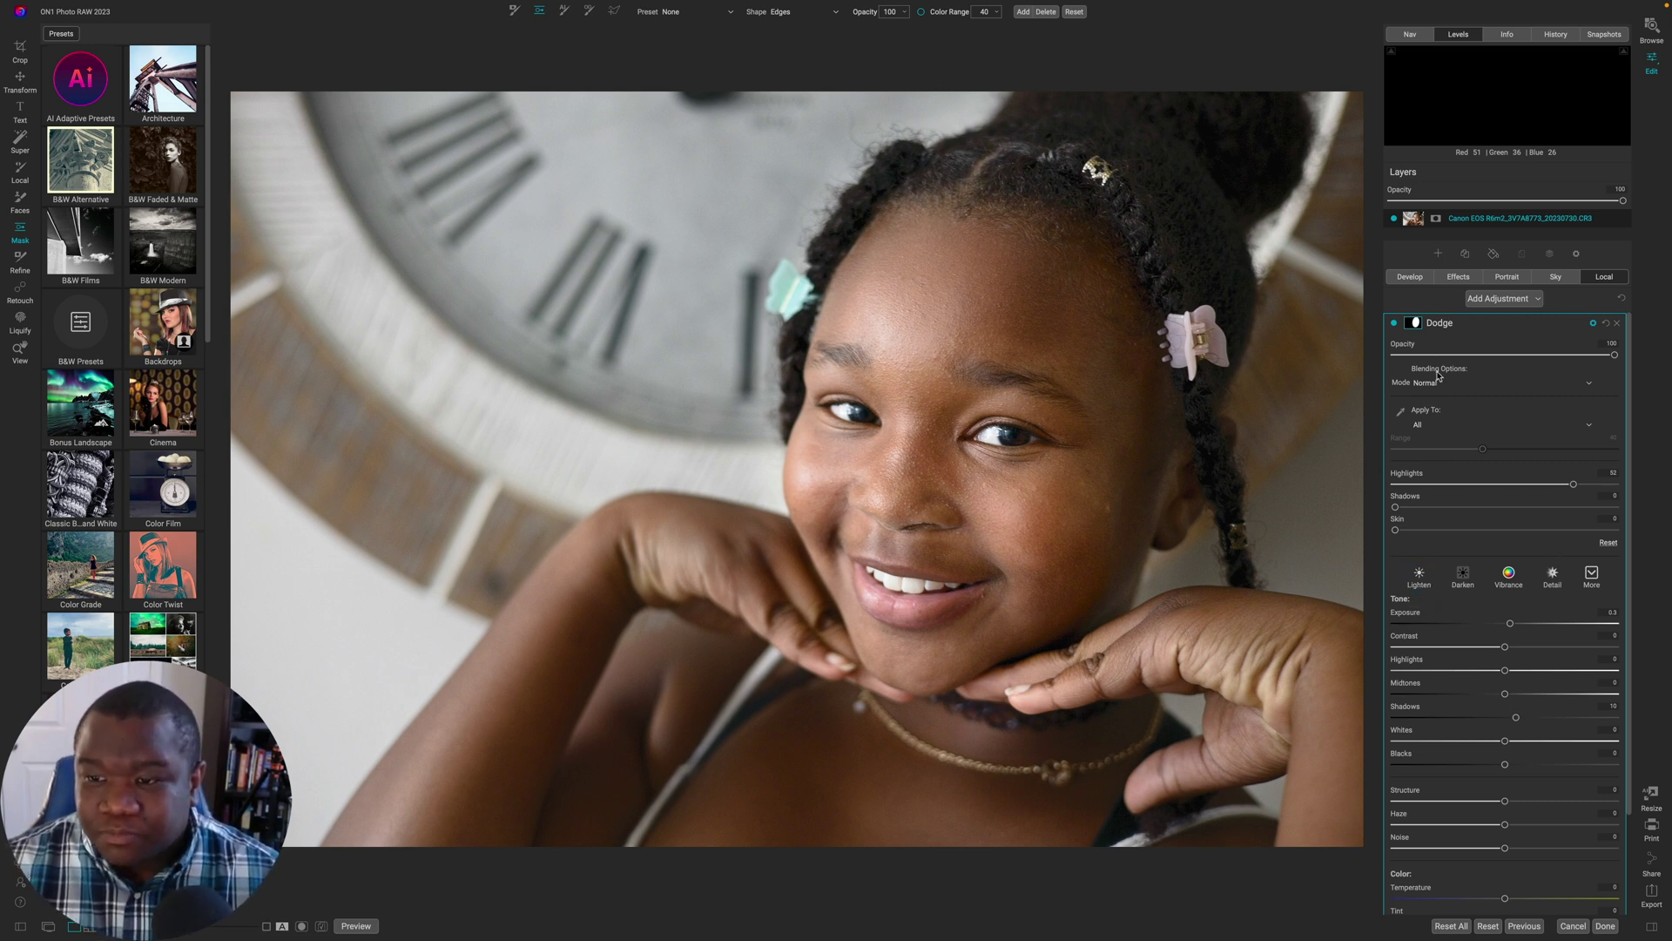
{"action": "left_click", "coordinate": [1437, 426]}
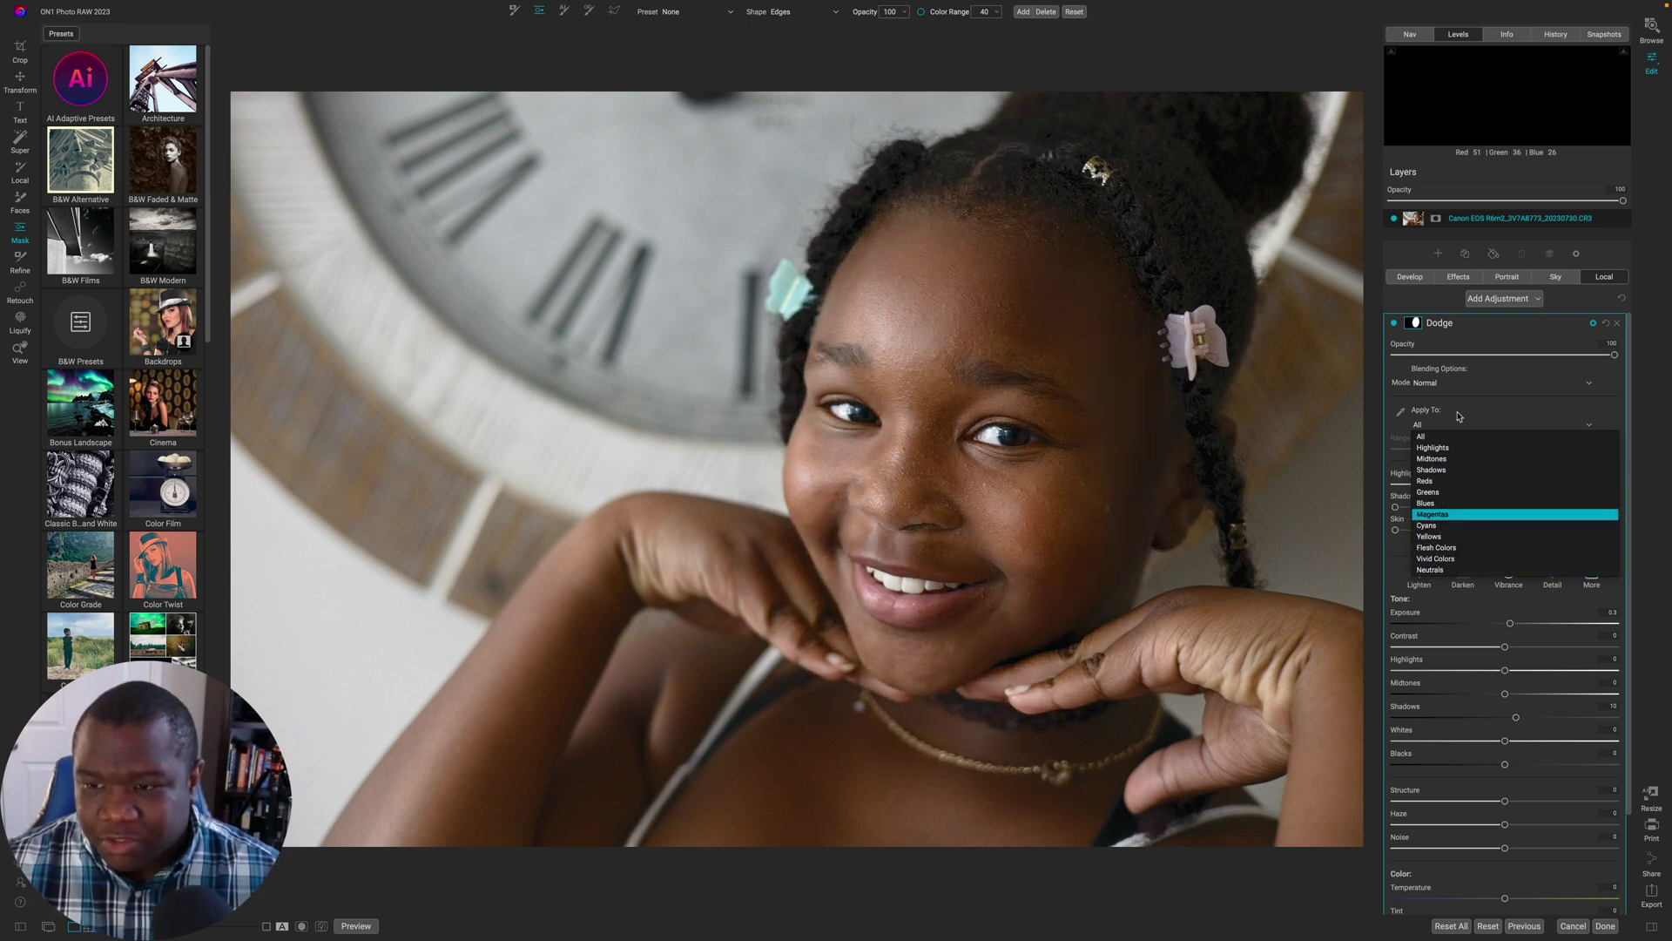
{"action": "left_click", "coordinate": [1438, 436]}
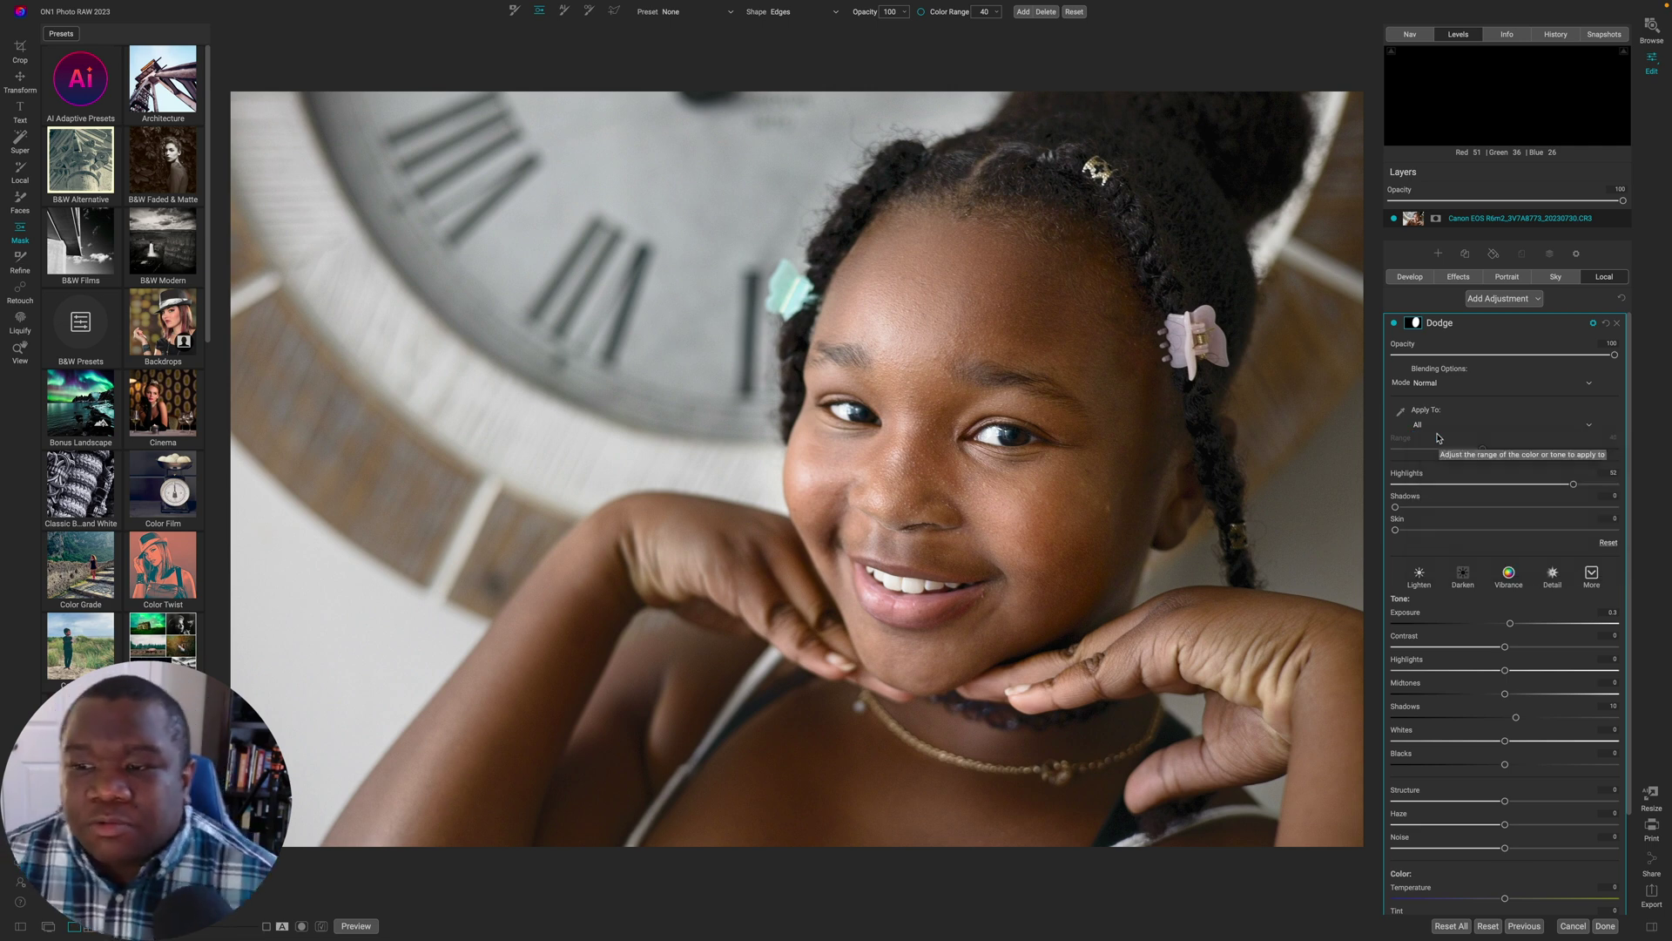
{"action": "left_click", "coordinate": [1471, 324]}
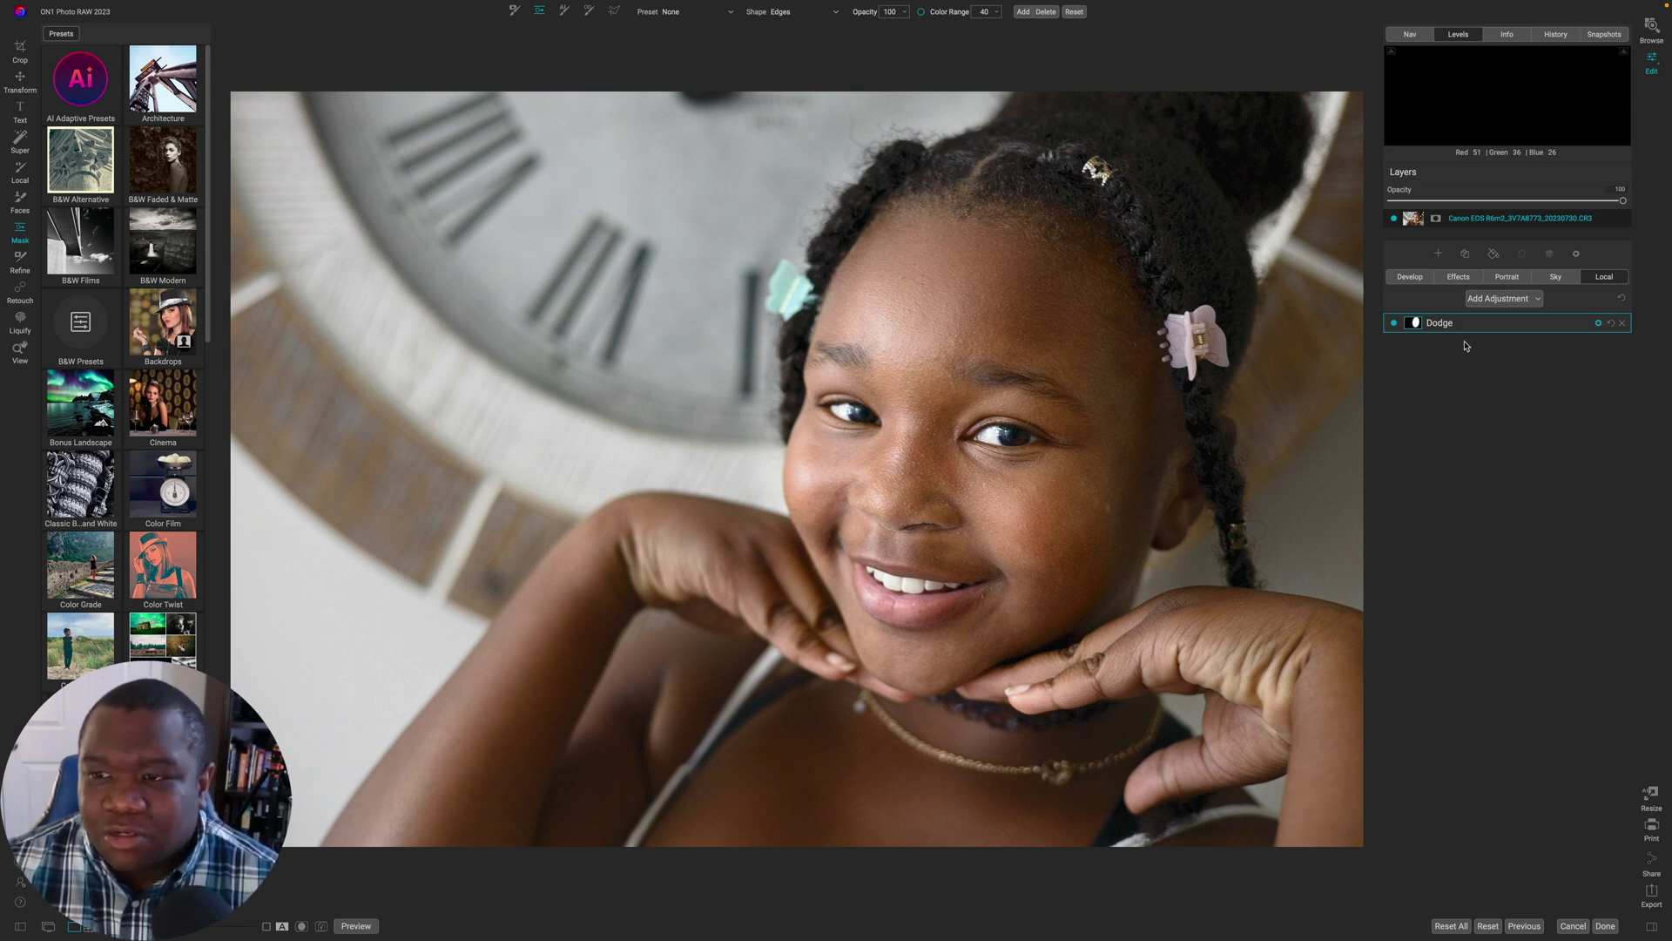
- Add a second local adjustment masked by a Color Range sampled from the cheek's skin, narrowing the range to about 20 in mask view
{"action": "left_click", "coordinate": [1498, 299]}
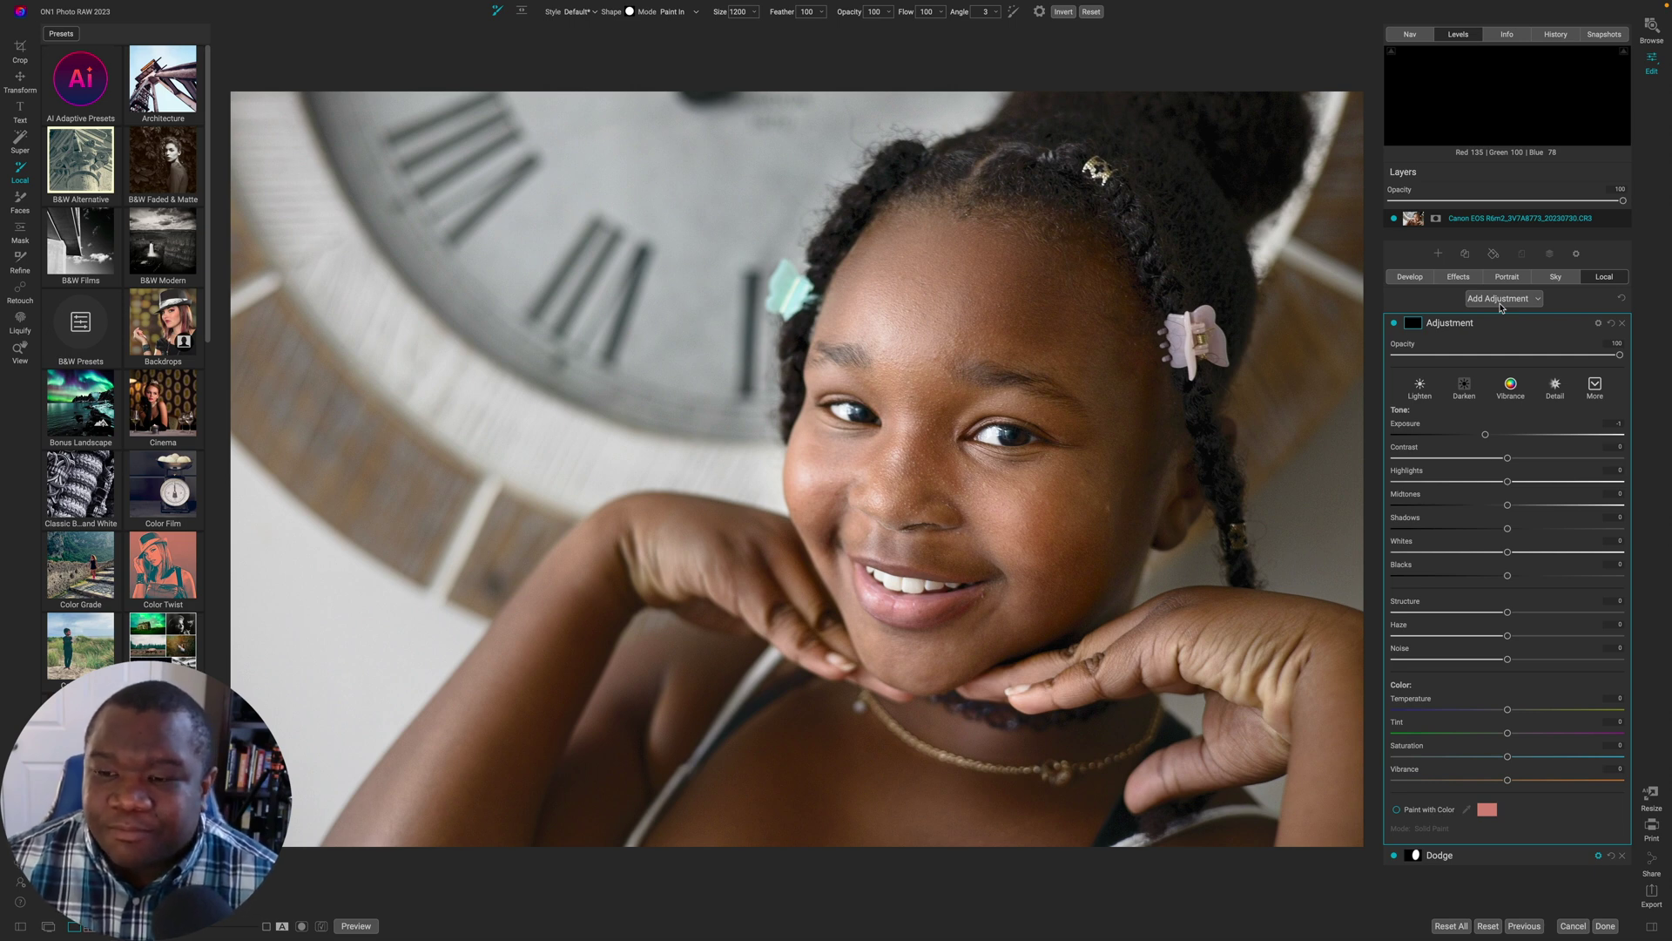
{"action": "left_click", "coordinate": [1581, 322]}
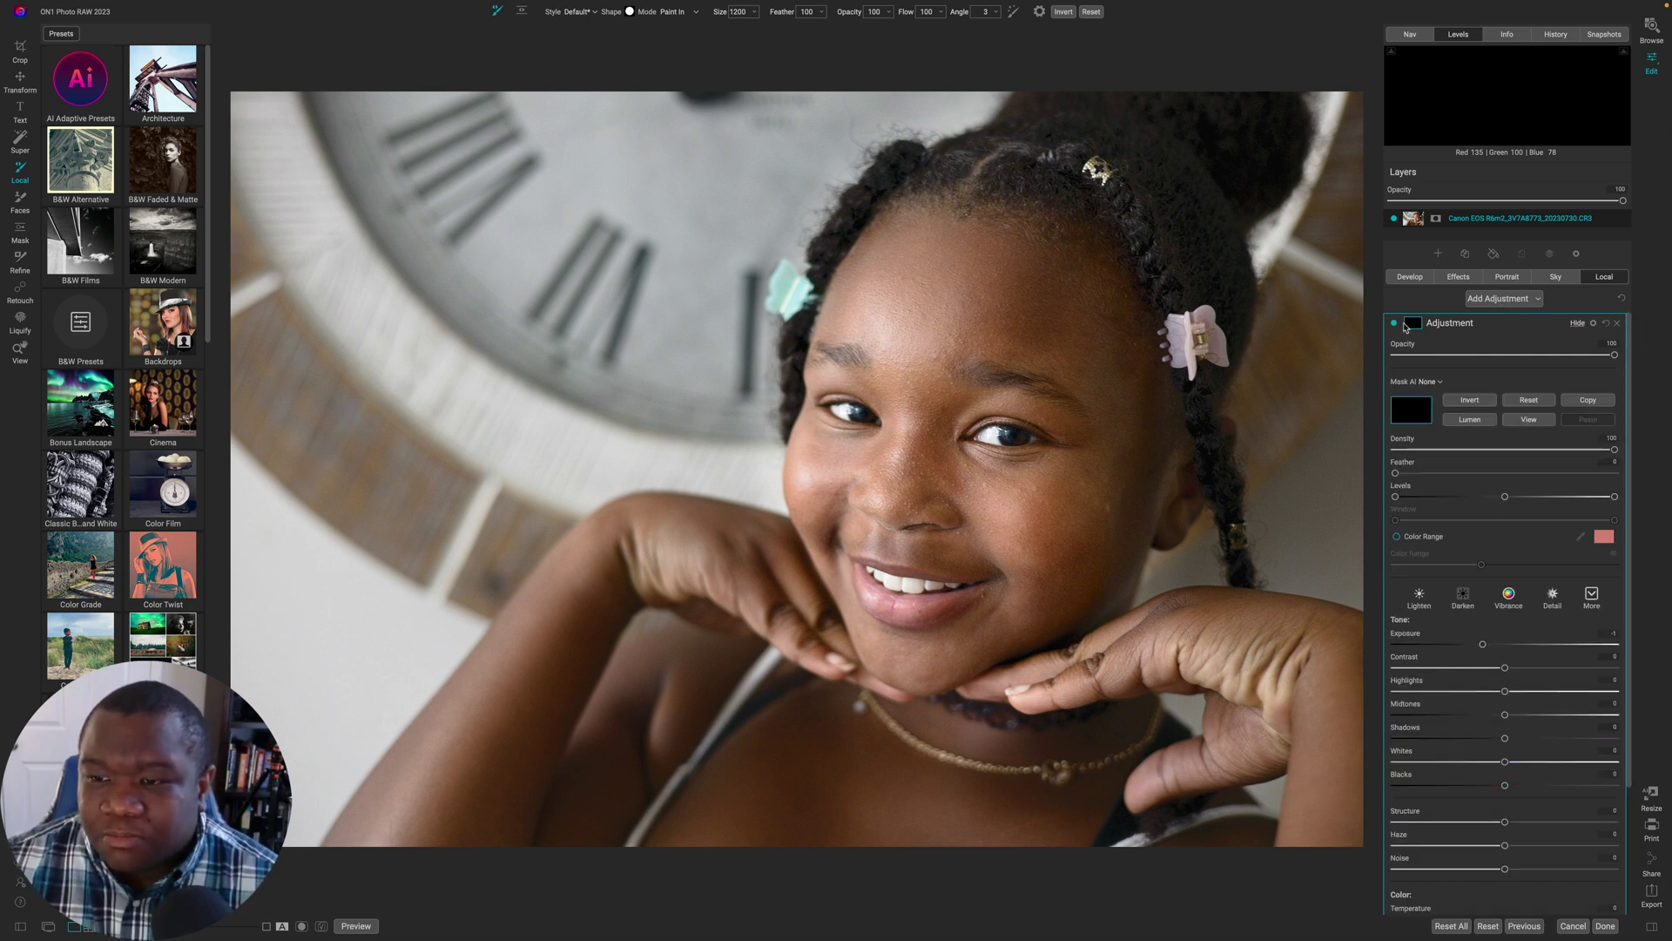
{"action": "left_click", "coordinate": [1411, 538]}
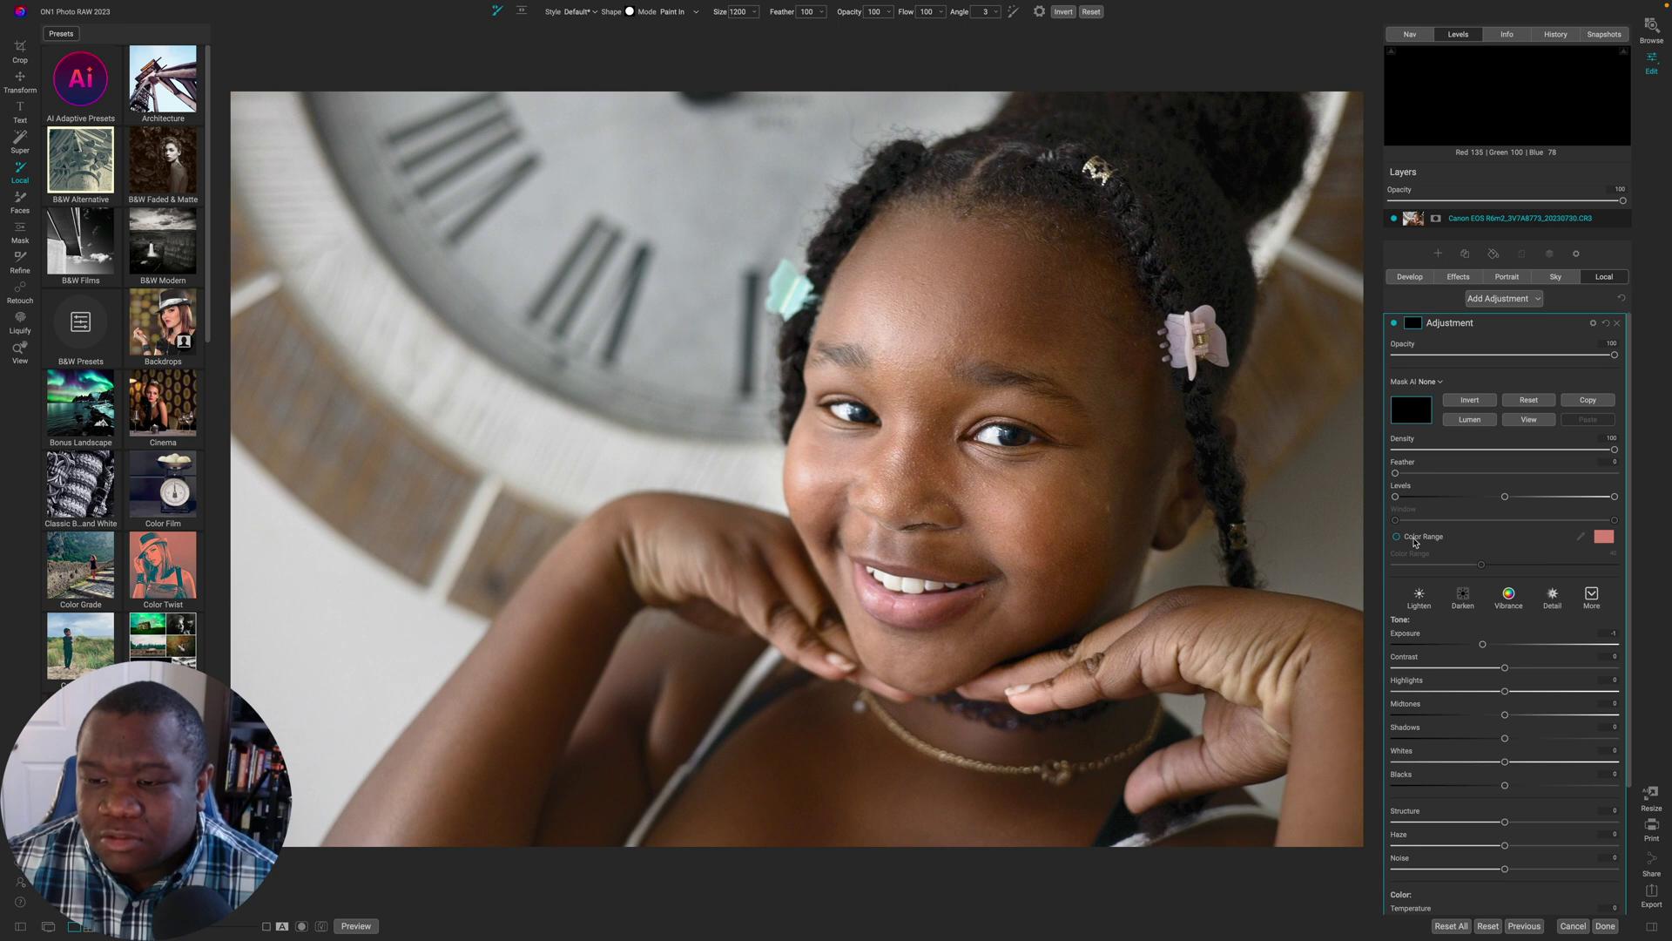
{"action": "left_click", "coordinate": [1581, 536]}
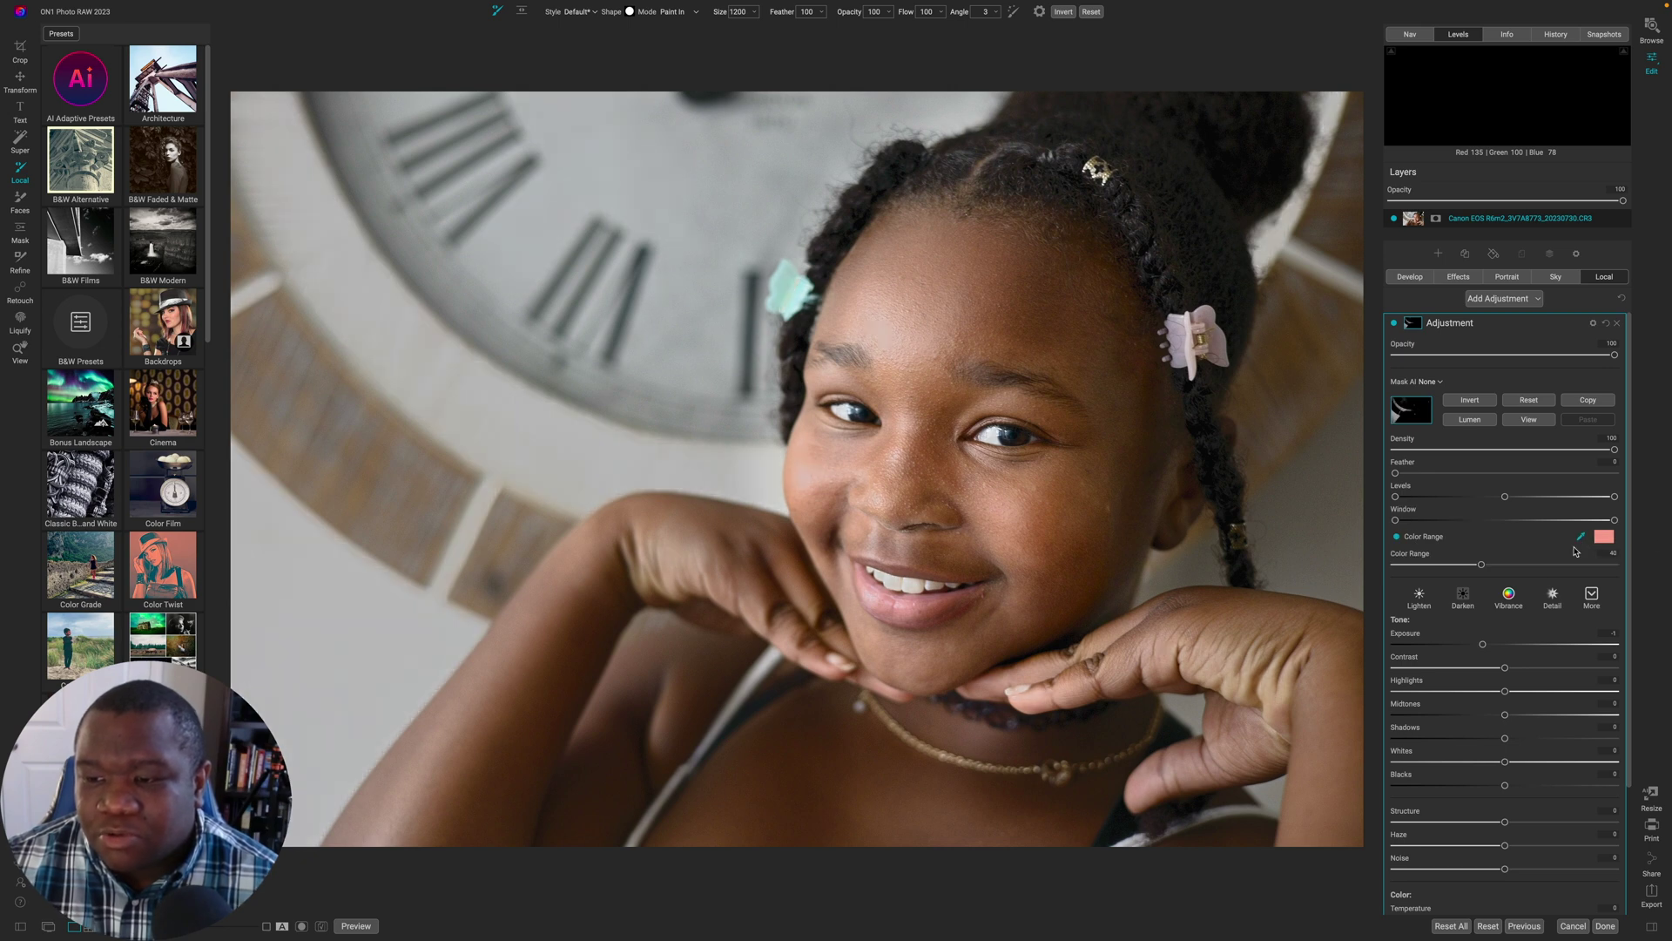
{"action": "left_click", "coordinate": [1040, 531]}
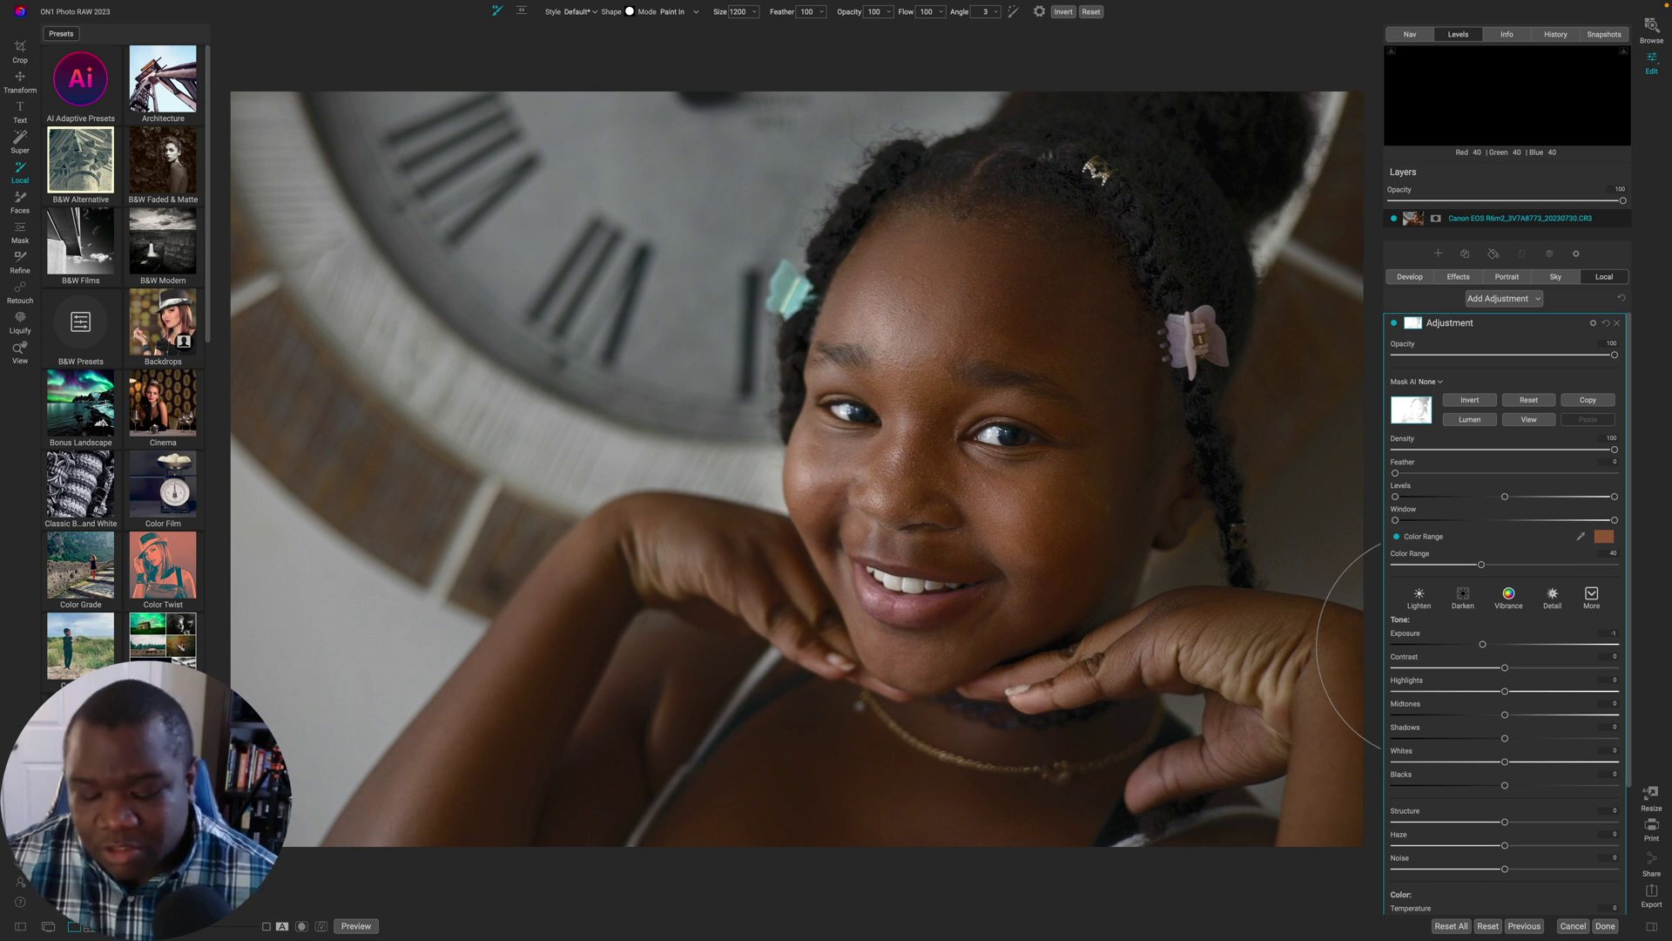
{"action": "key", "text": "ctrl+m"}
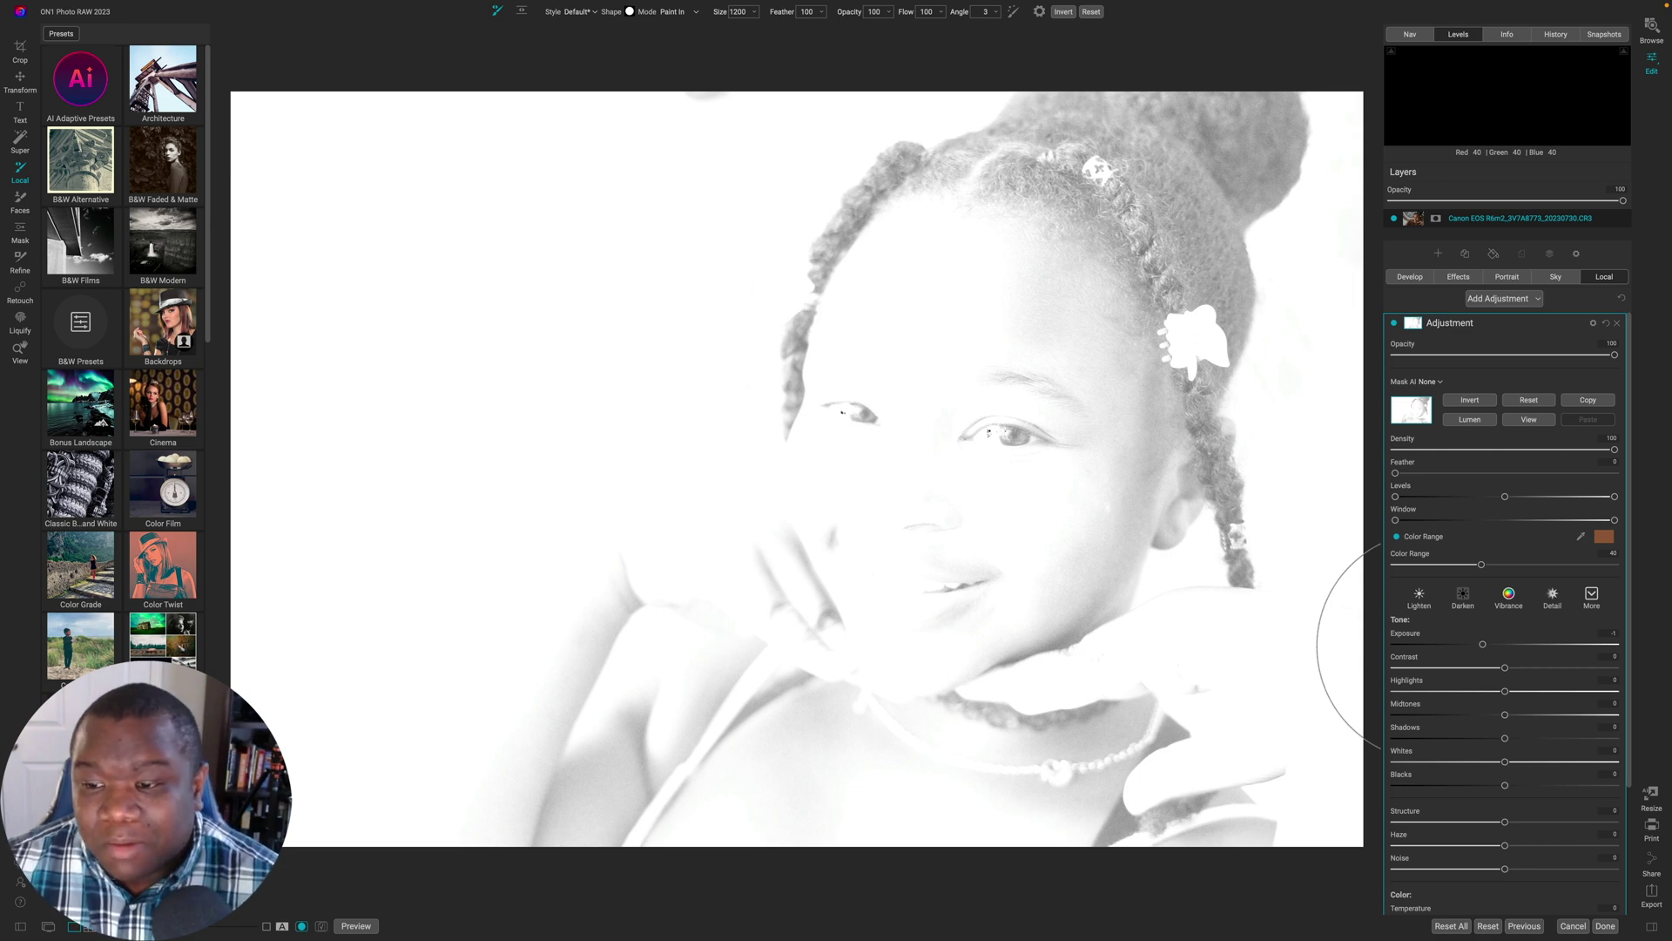
{"action": "left_click_drag", "start_coordinate": [1481, 565], "coordinate": [1439, 566]}
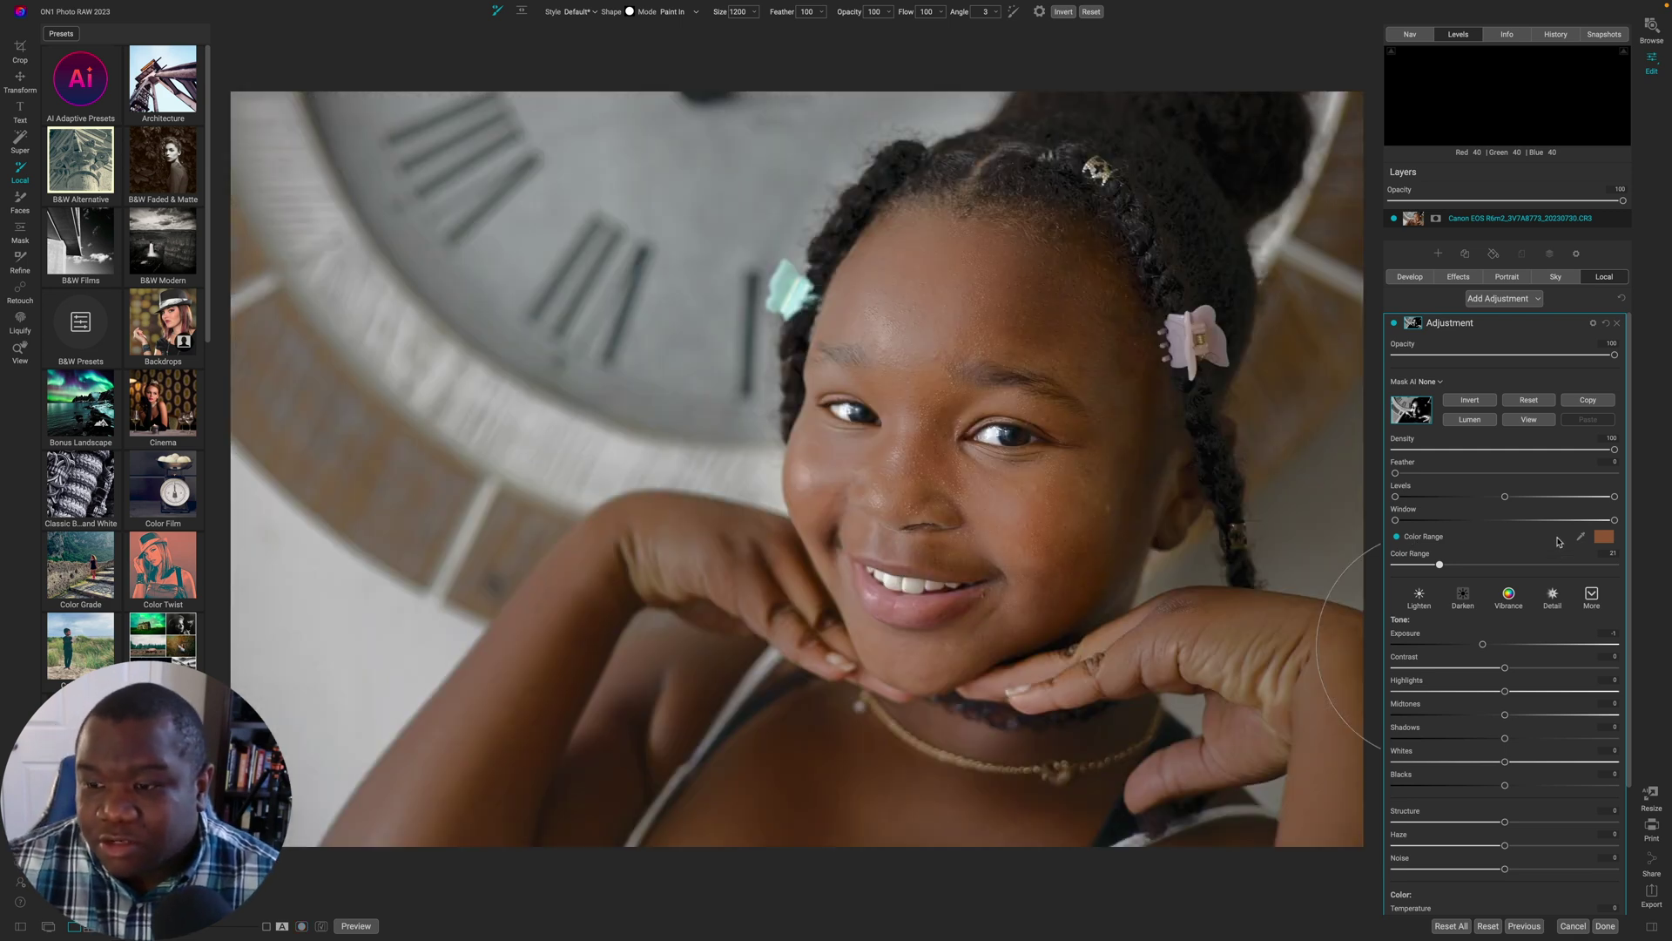
- Resample the mask's color from the darker skin on the shaded cheek and reset the adjustment's Exposure to 0
{"action": "left_click", "coordinate": [1582, 541]}
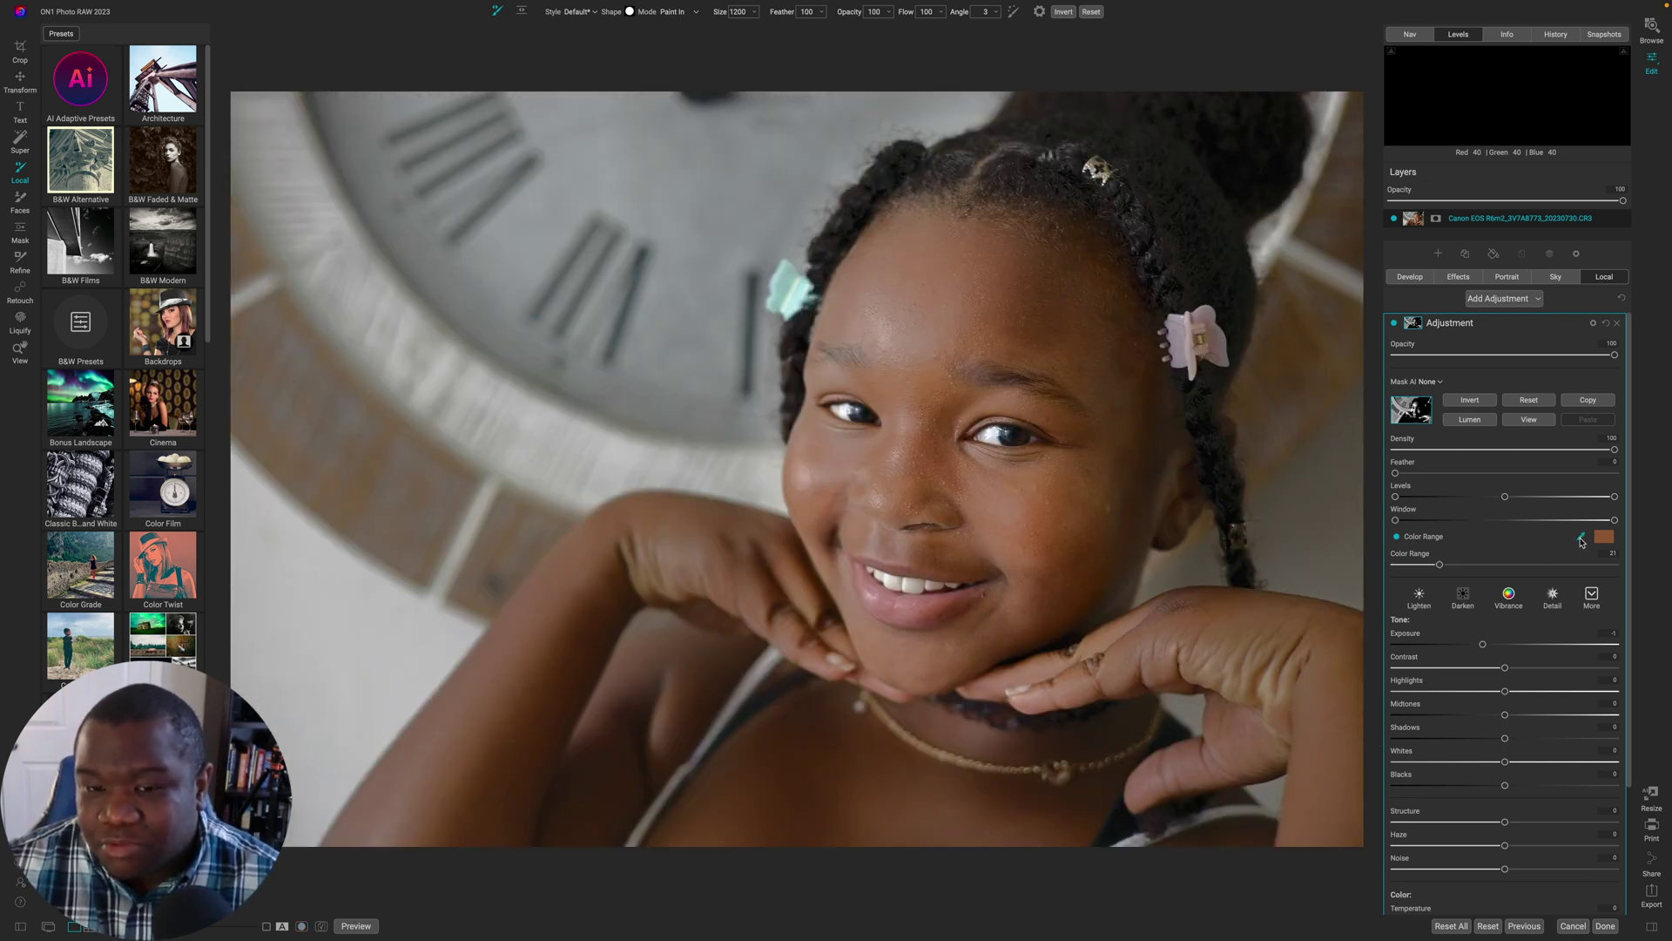
{"action": "left_click", "coordinate": [1087, 551]}
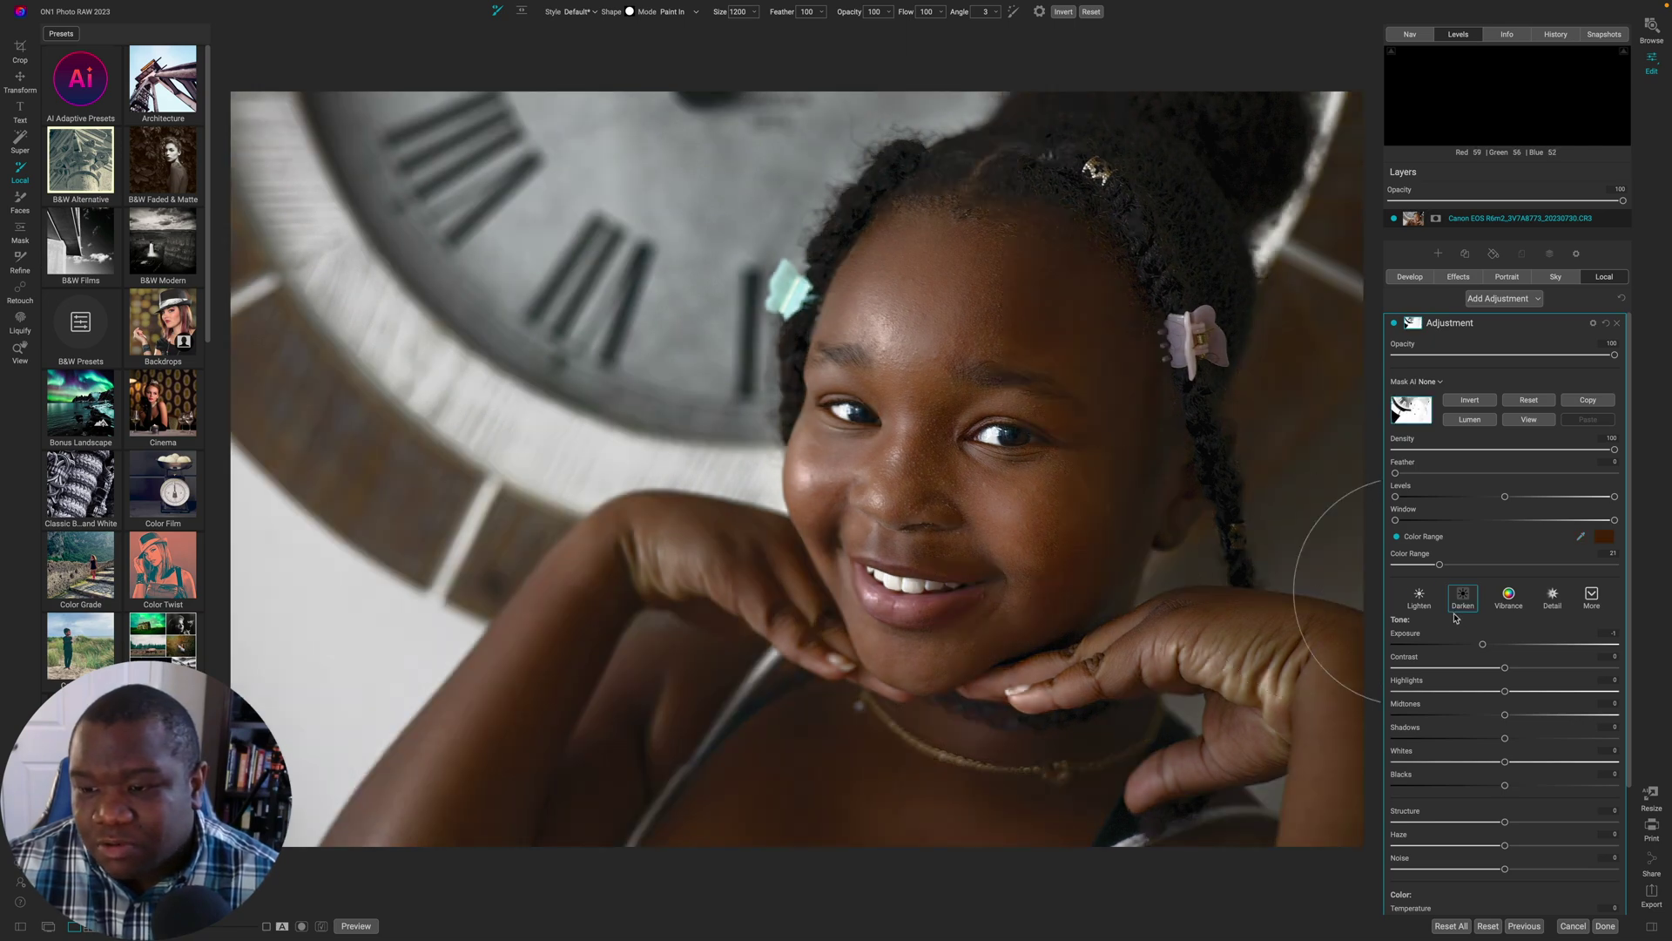
{"action": "double_click", "coordinate": [1416, 639]}
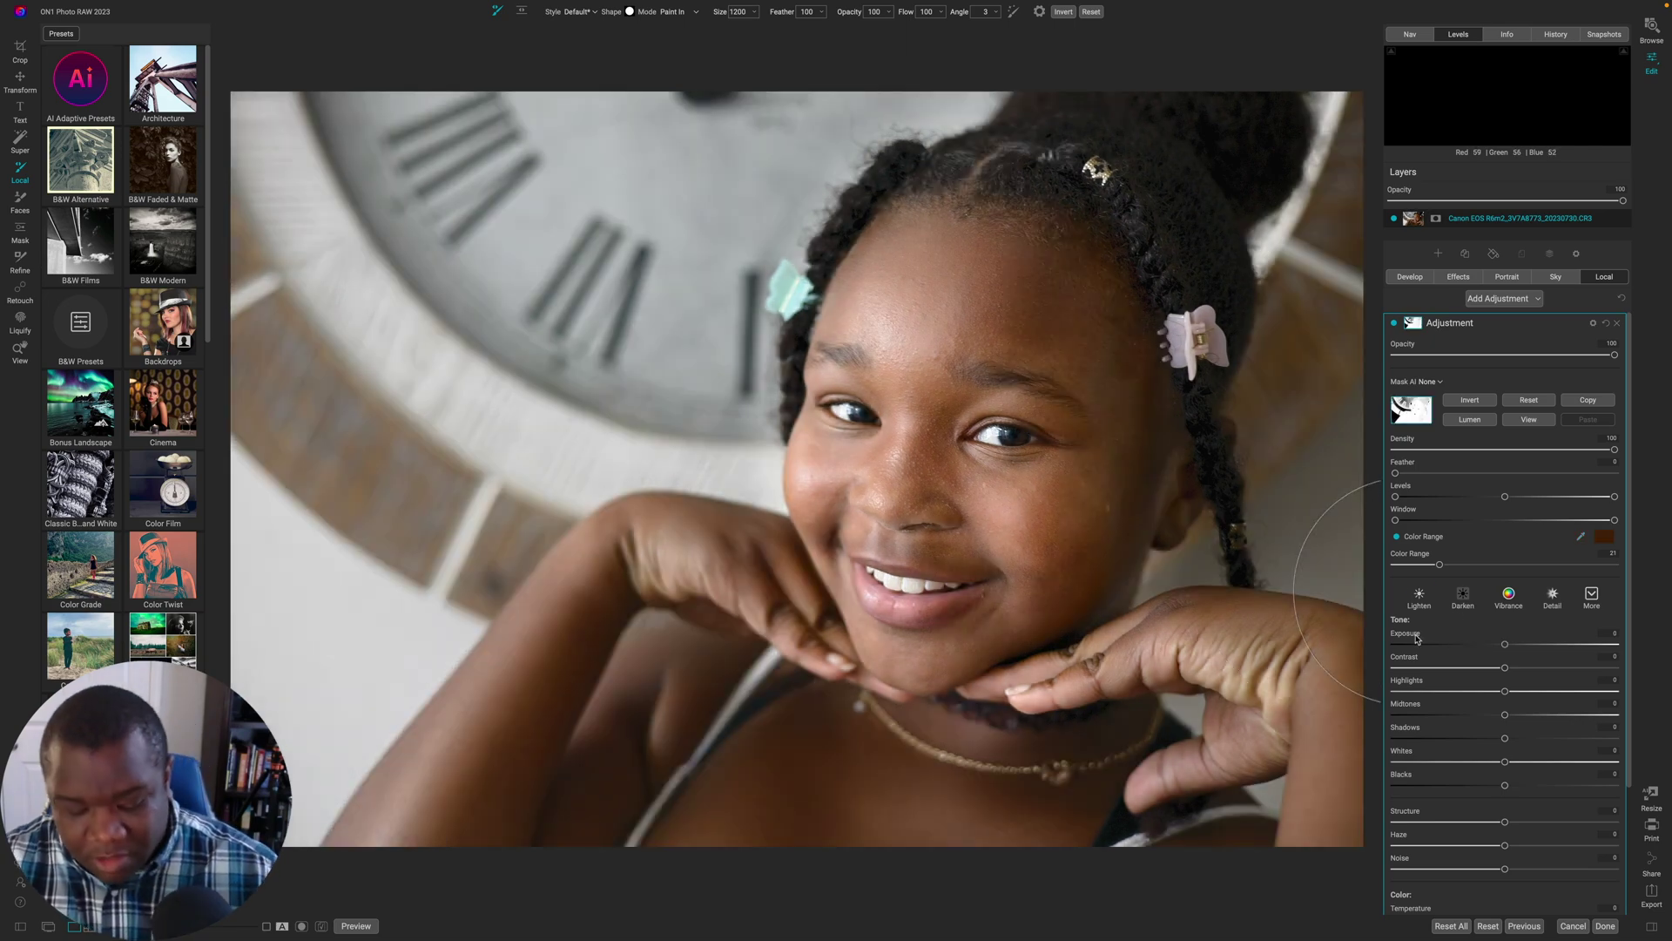
- In mask view, narrow the second local adjustment's Color Range to 10 and set the mask's Feather to 13
{"action": "key", "text": "super+m"}
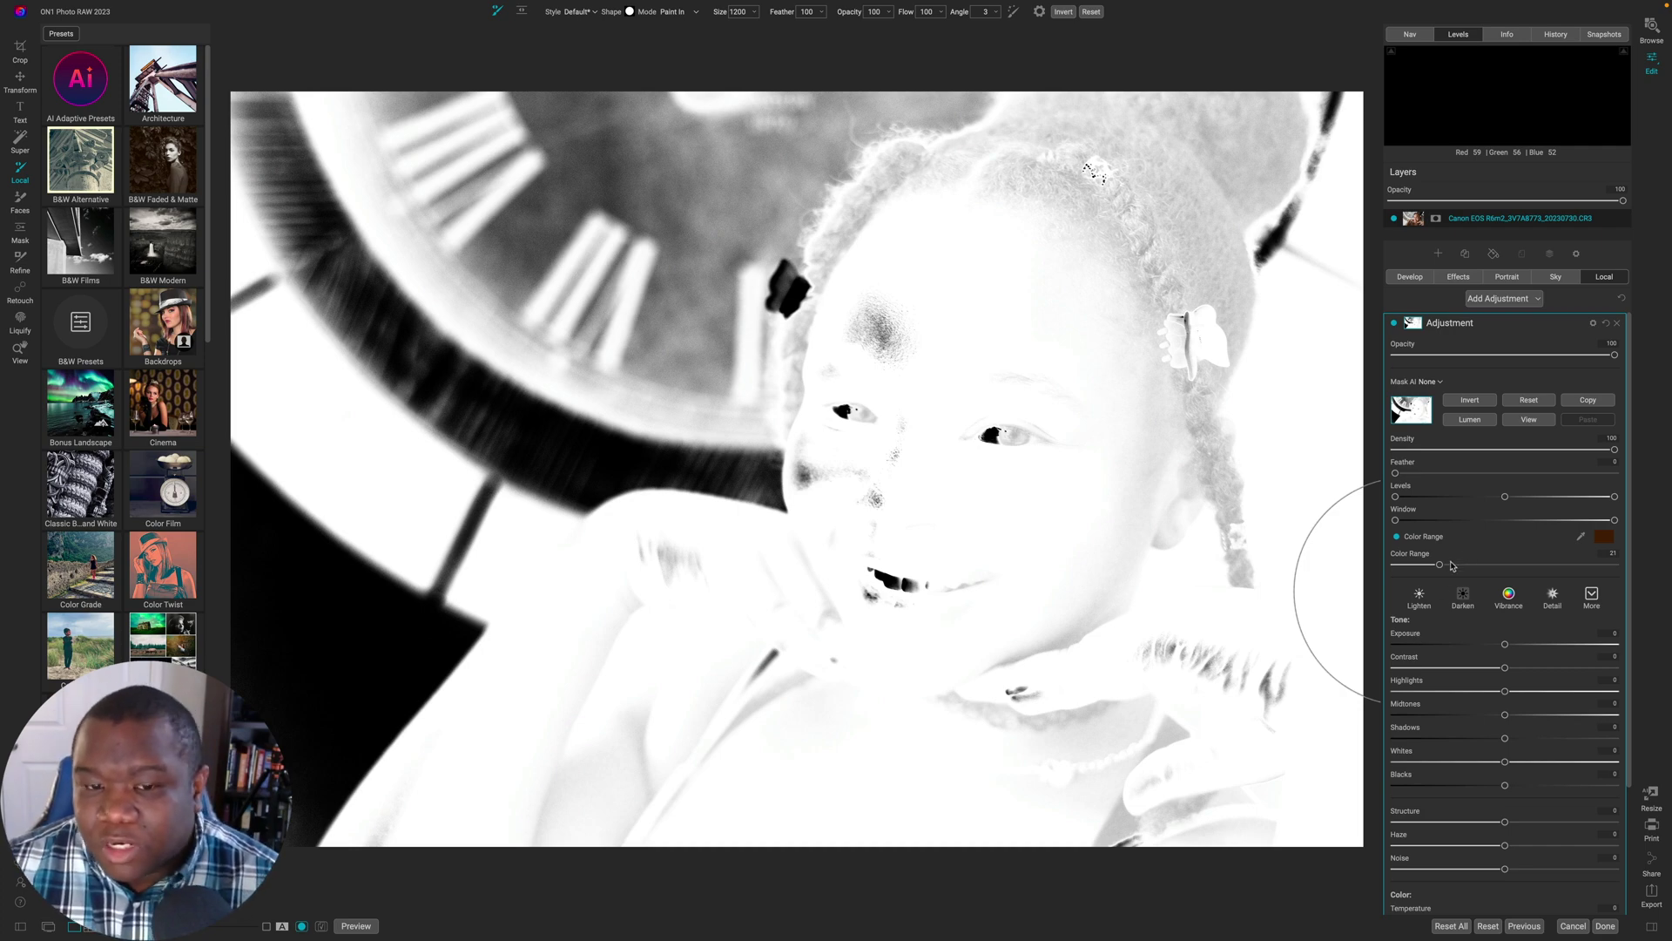
{"action": "left_click_drag", "start_coordinate": [1440, 564], "coordinate": [1418, 569]}
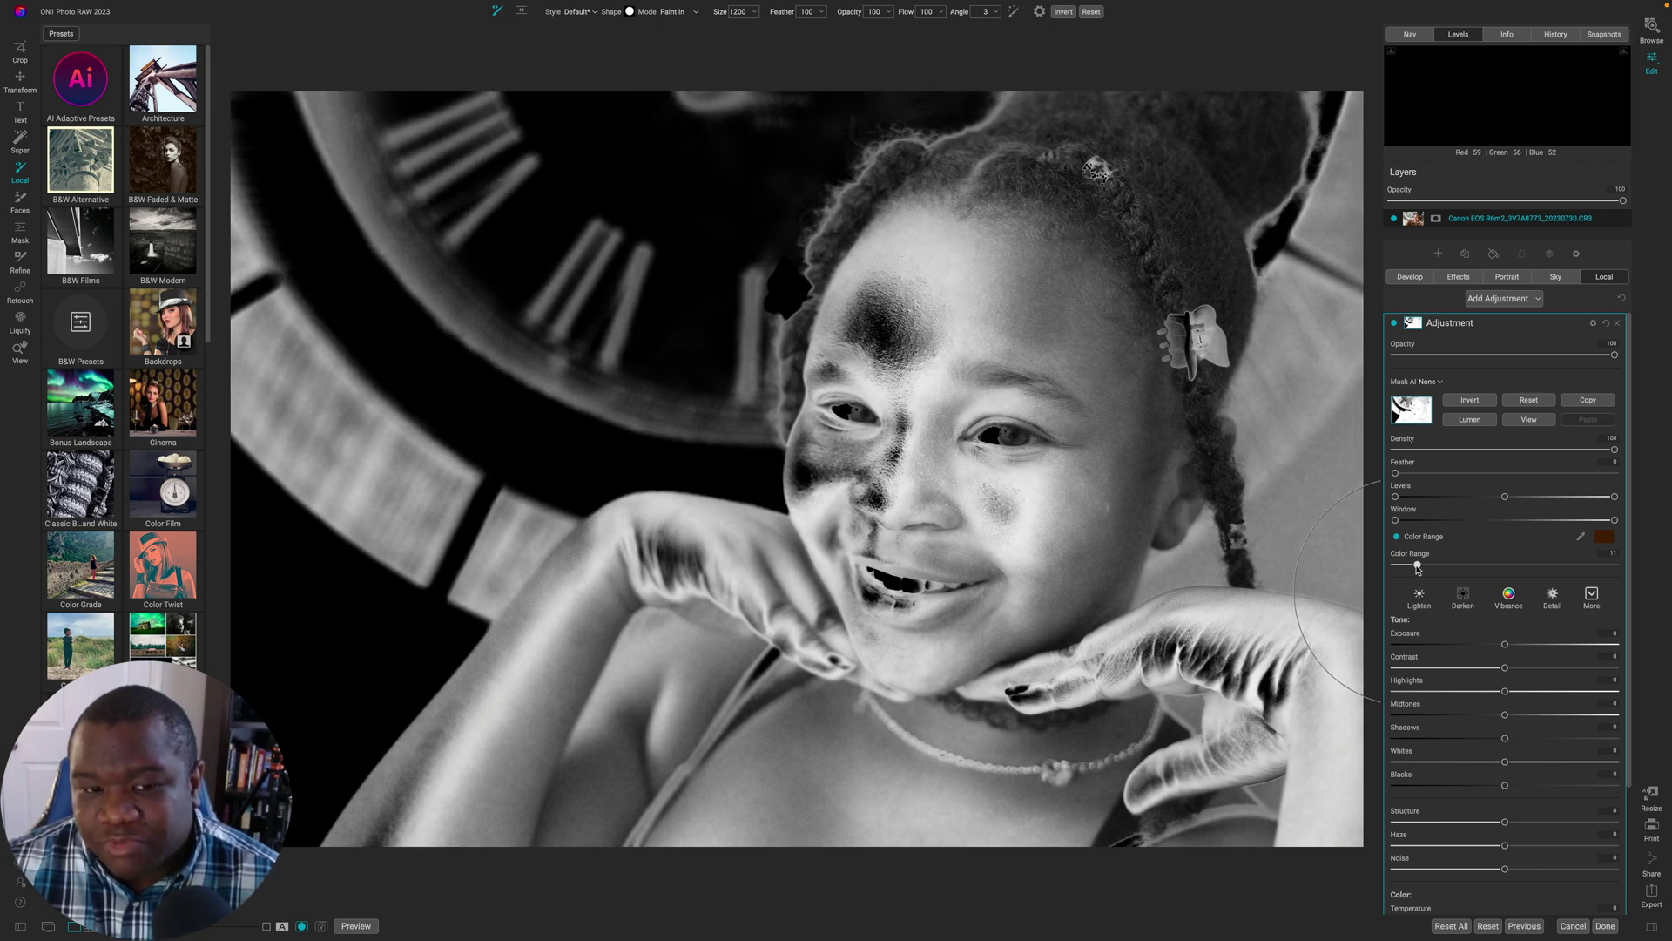
{"action": "left_click_drag", "start_coordinate": [1418, 569], "coordinate": [1416, 569]}
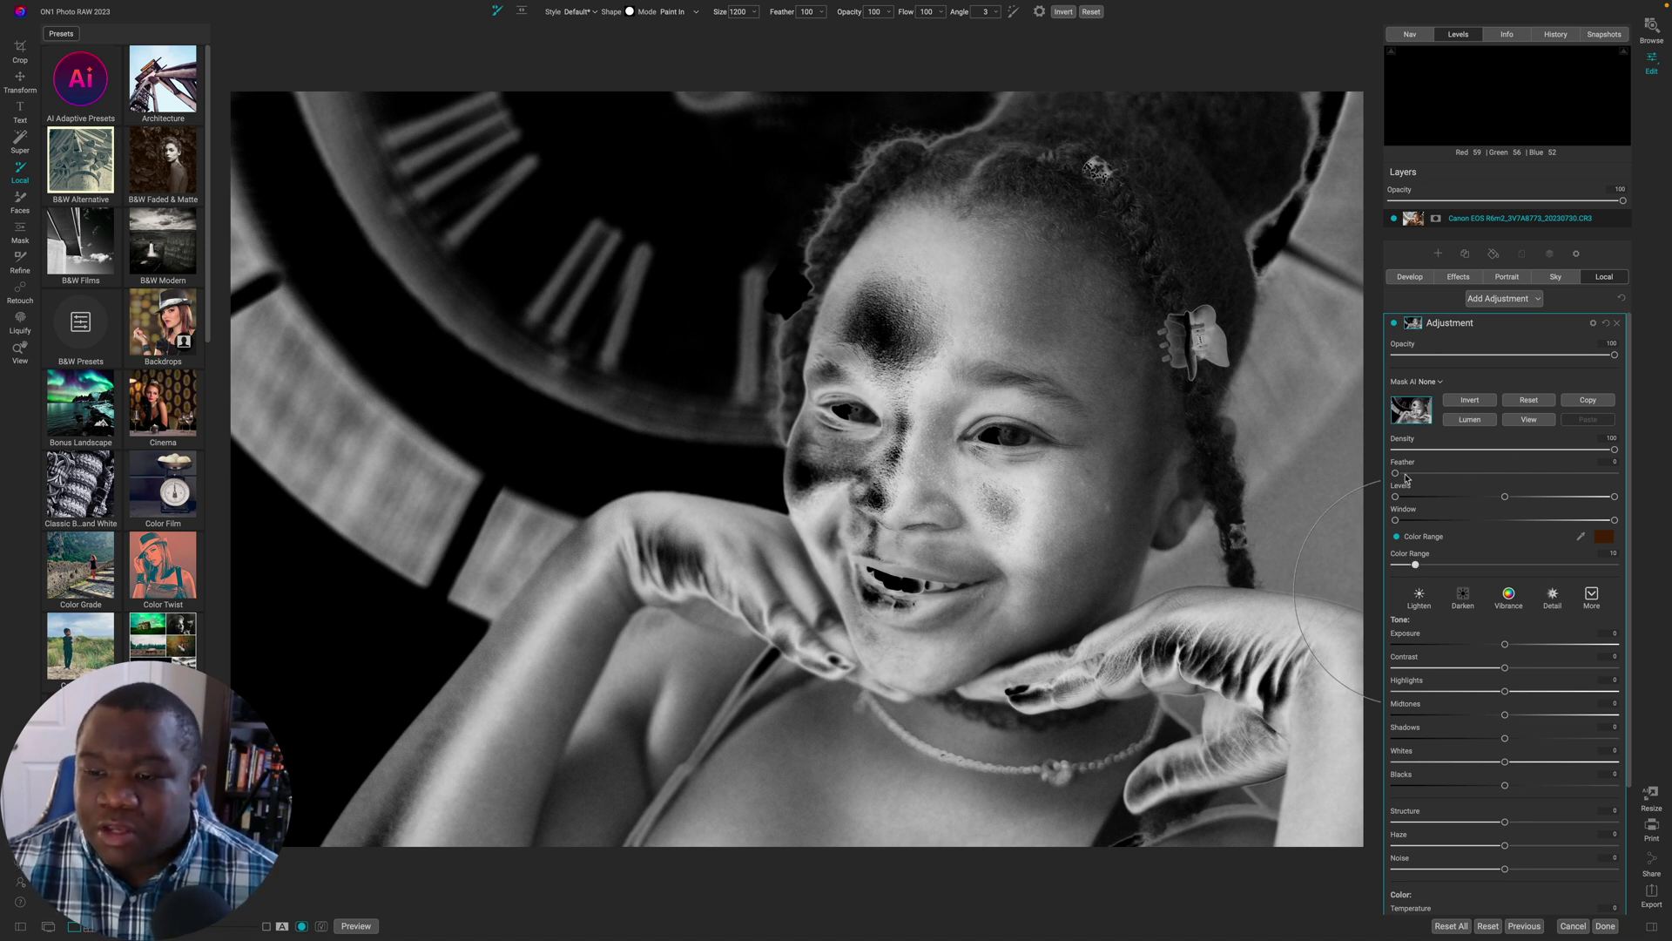
{"action": "left_click_drag", "start_coordinate": [1397, 474], "coordinate": [1423, 474]}
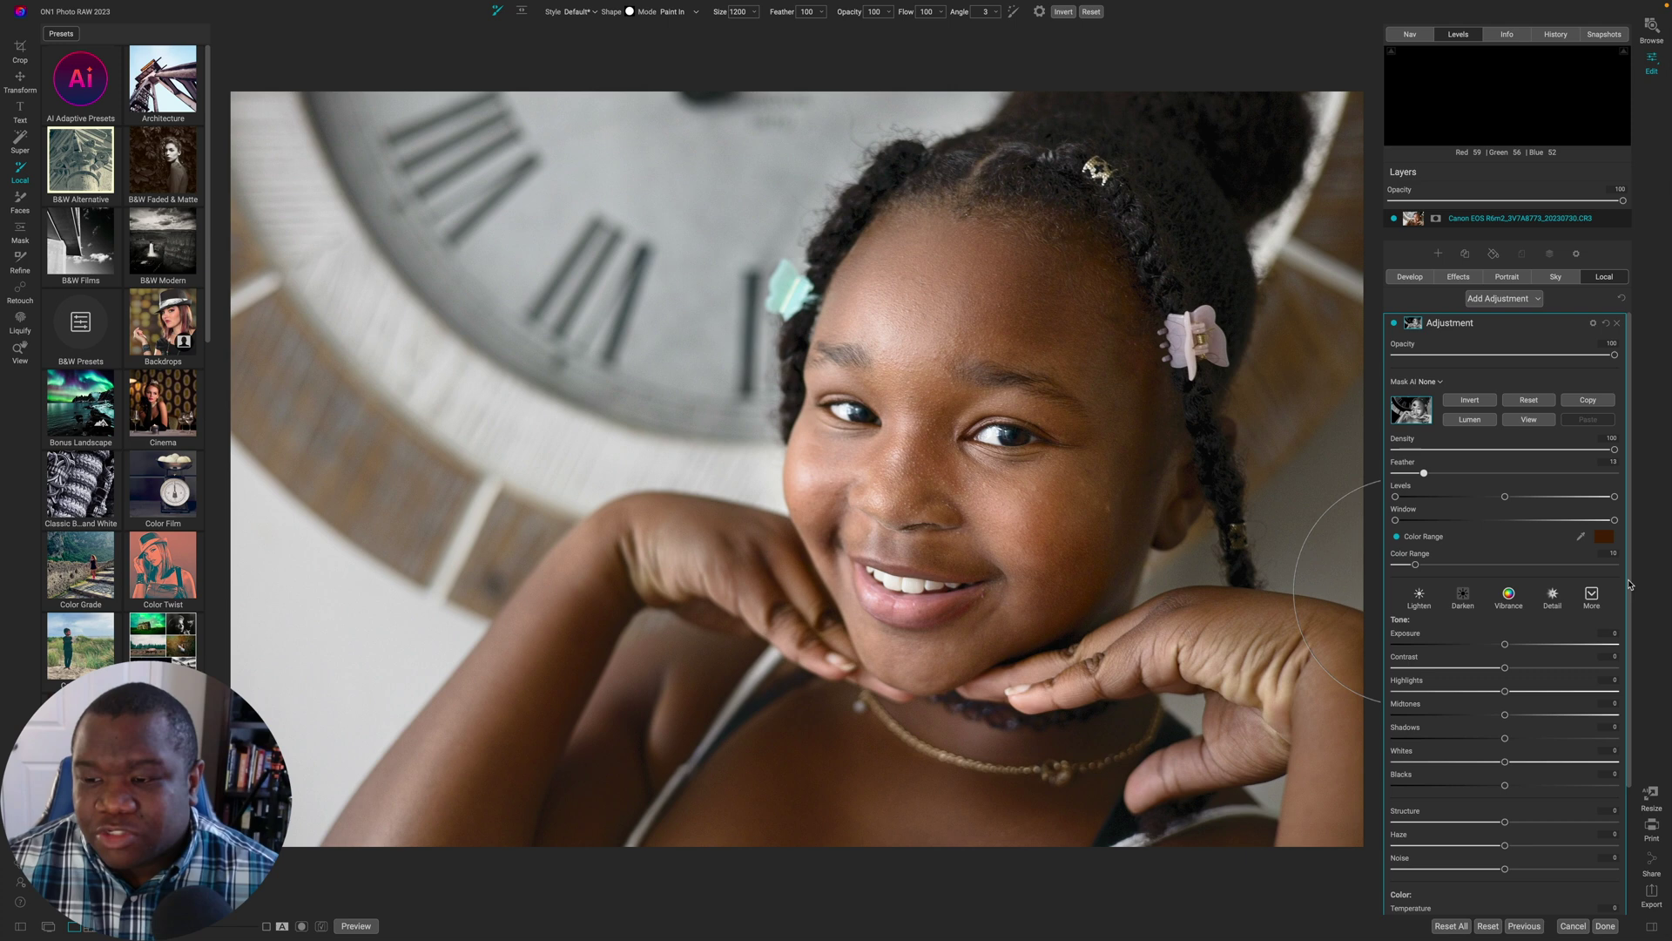
- Raise the local adjustment's Temperature slightly to warm the masked skin tones, and switch to the Retouch tool
{"action": "scroll", "coordinate": [1549, 766], "scroll_direction": "down", "scroll_amount": 5}
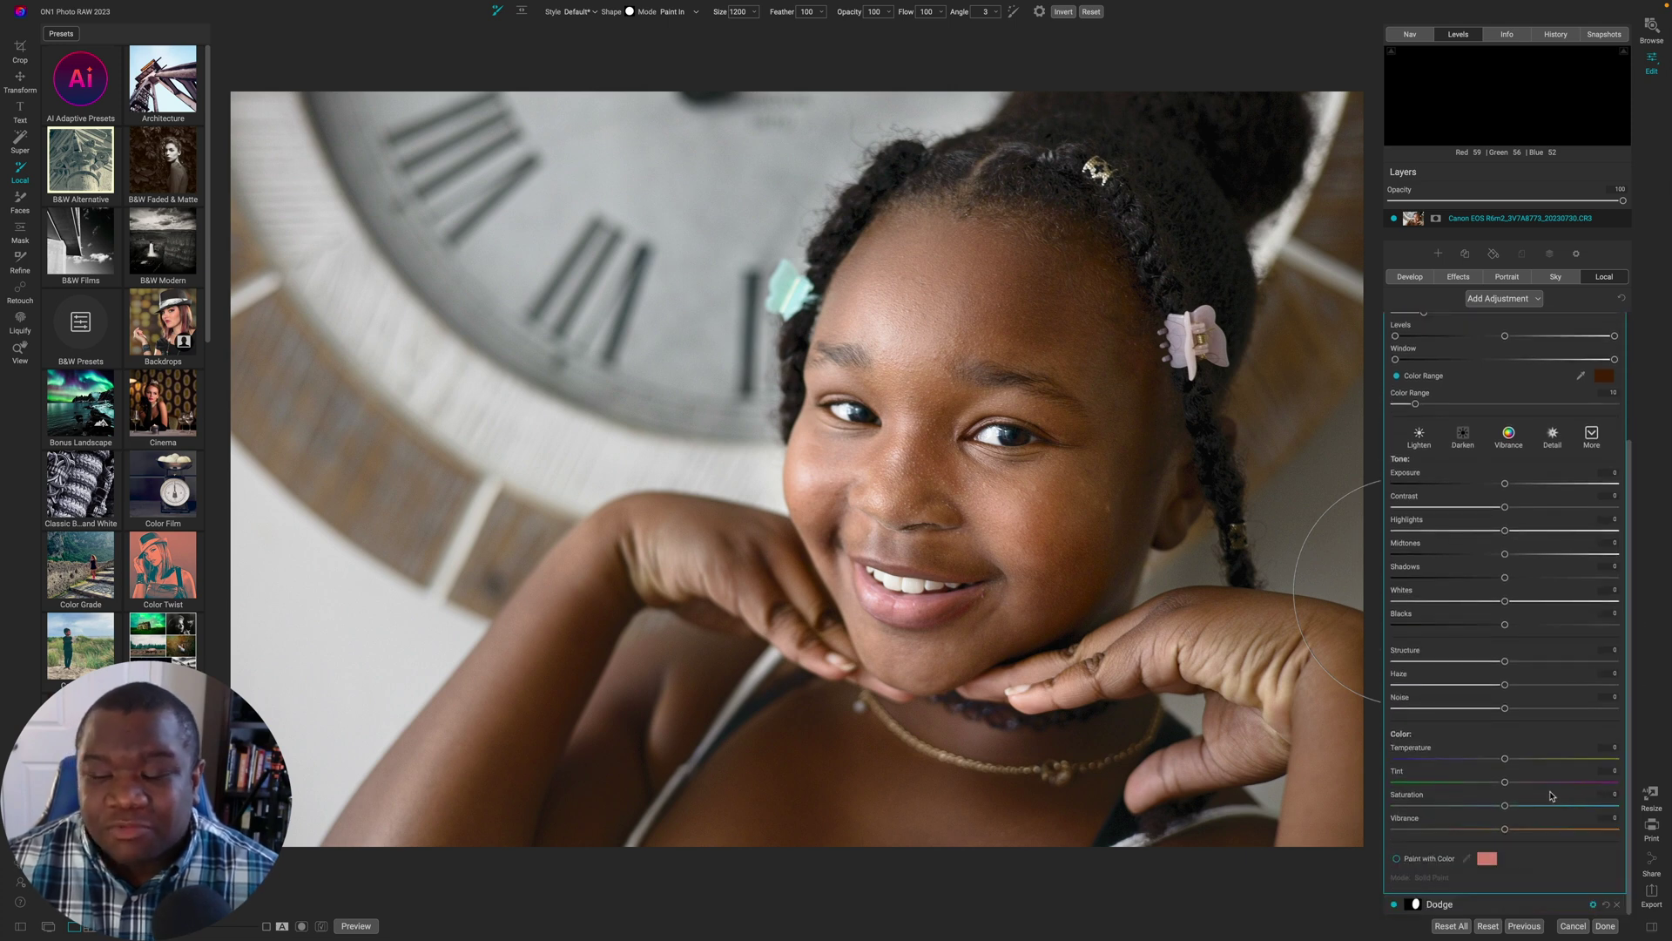
{"action": "left_click_drag", "start_coordinate": [1504, 758], "coordinate": [1509, 763]}
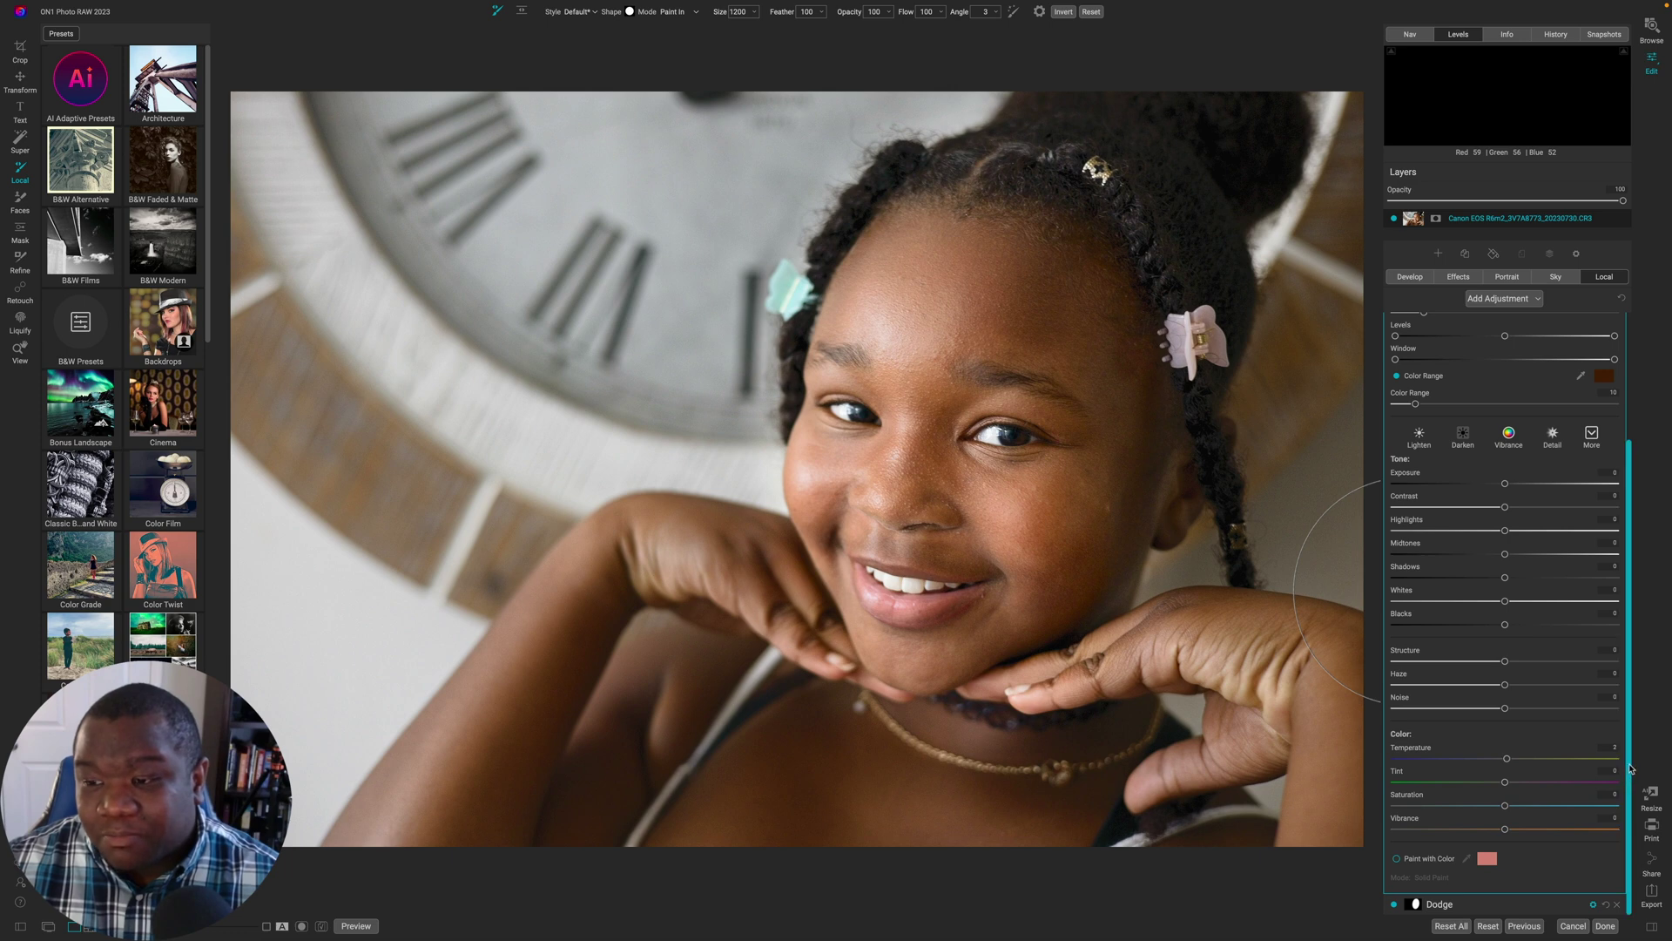
{"action": "left_click_drag", "start_coordinate": [1628, 772], "coordinate": [1647, 587]}
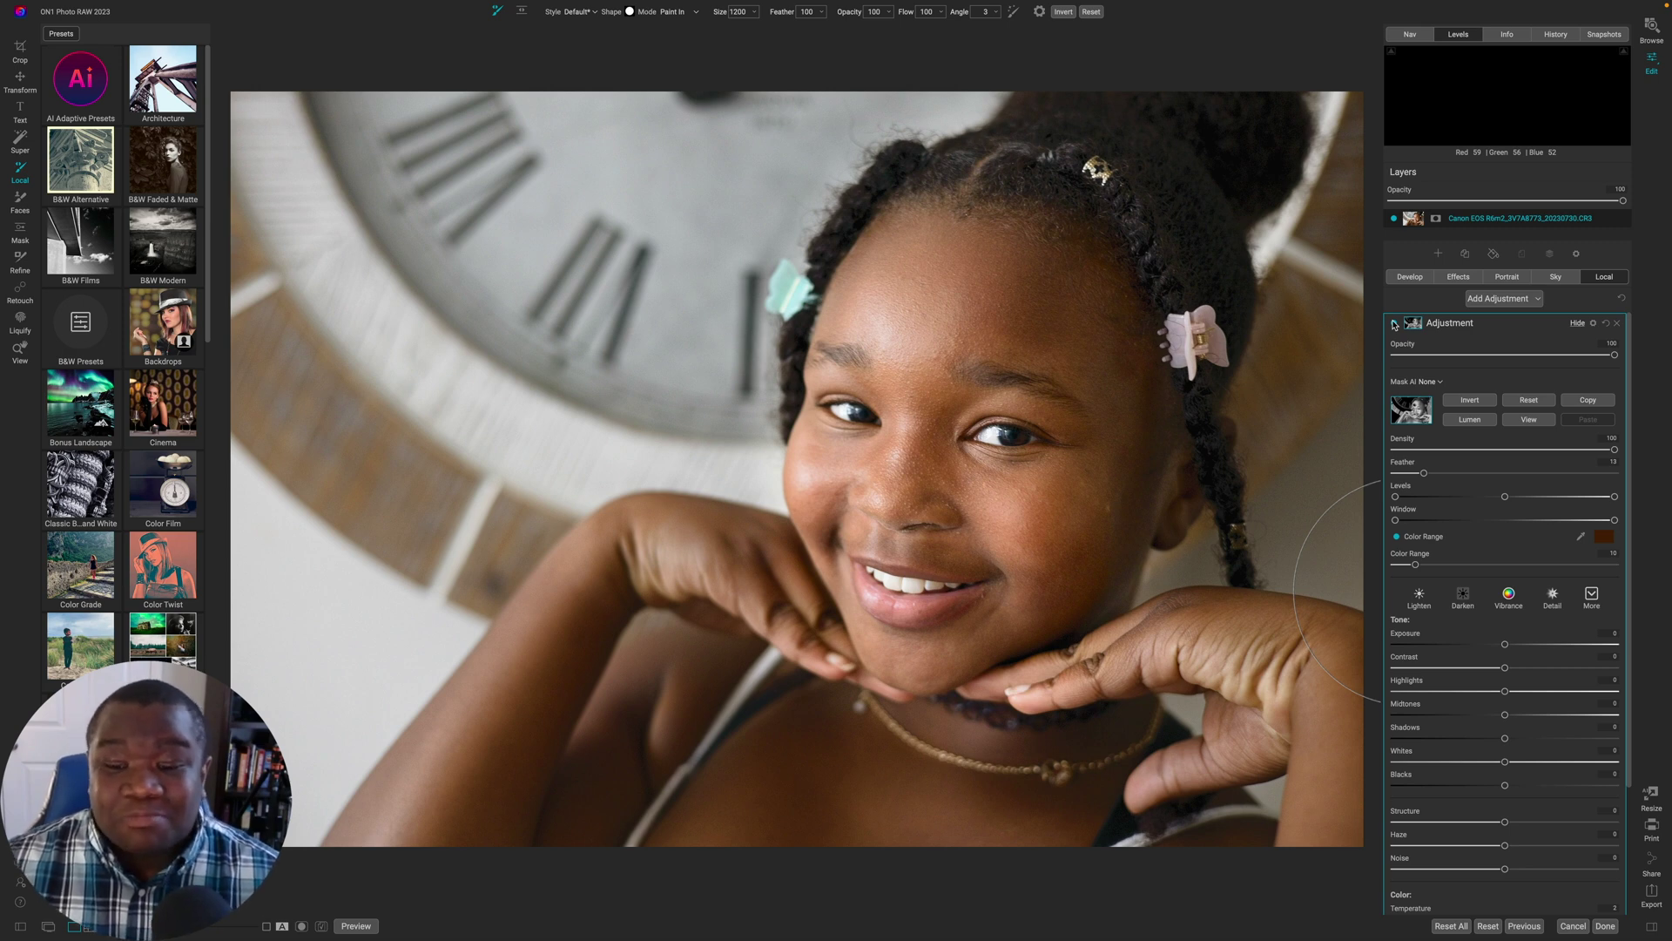
{"action": "key", "text": "r"}
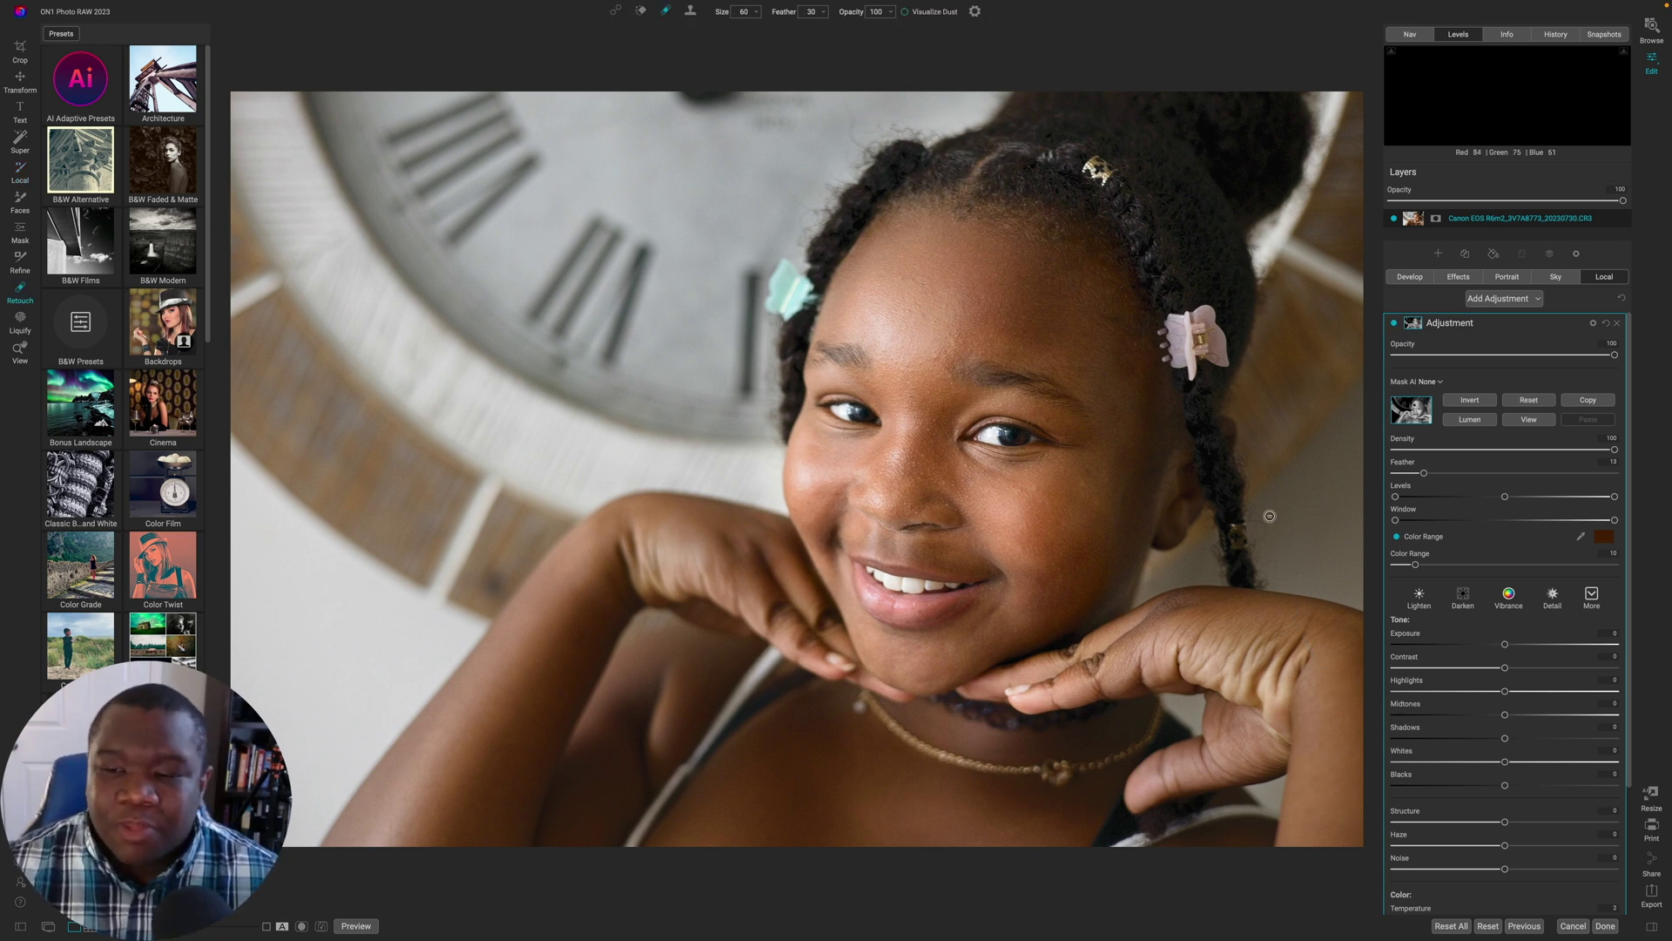
- Add a LUTs filter above Curves and try the Blues and Timeless styles before applying Campari
{"action": "left_click", "coordinate": [1460, 278]}
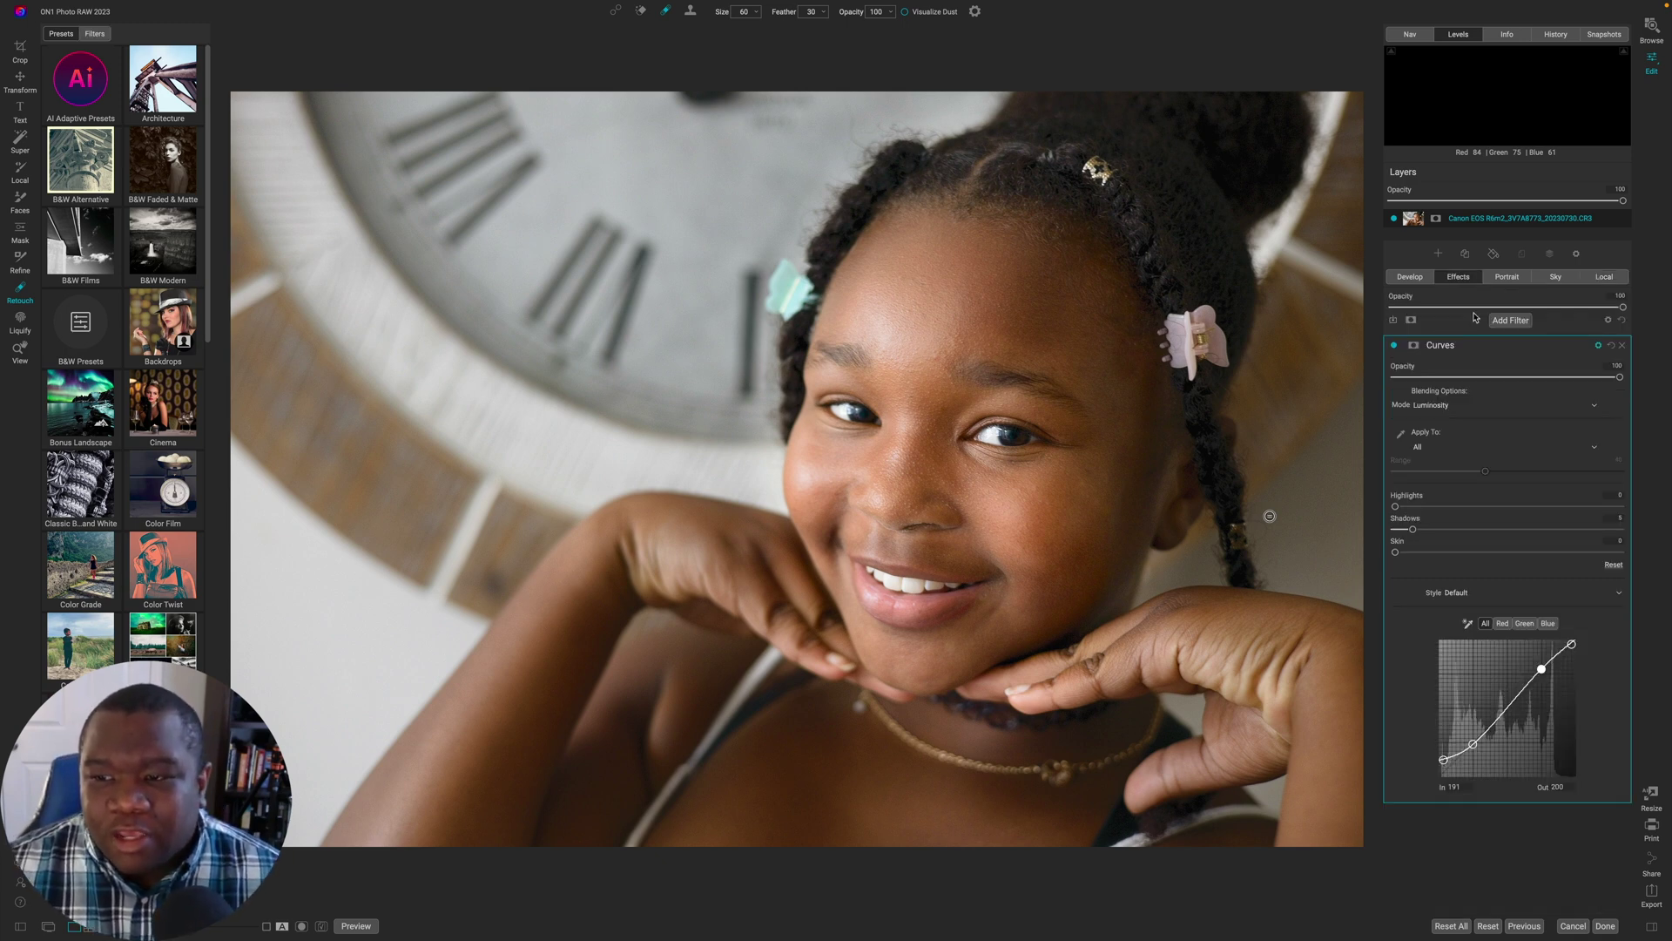
{"action": "left_click", "coordinate": [1482, 346]}
{"action": "left_click", "coordinate": [1509, 321]}
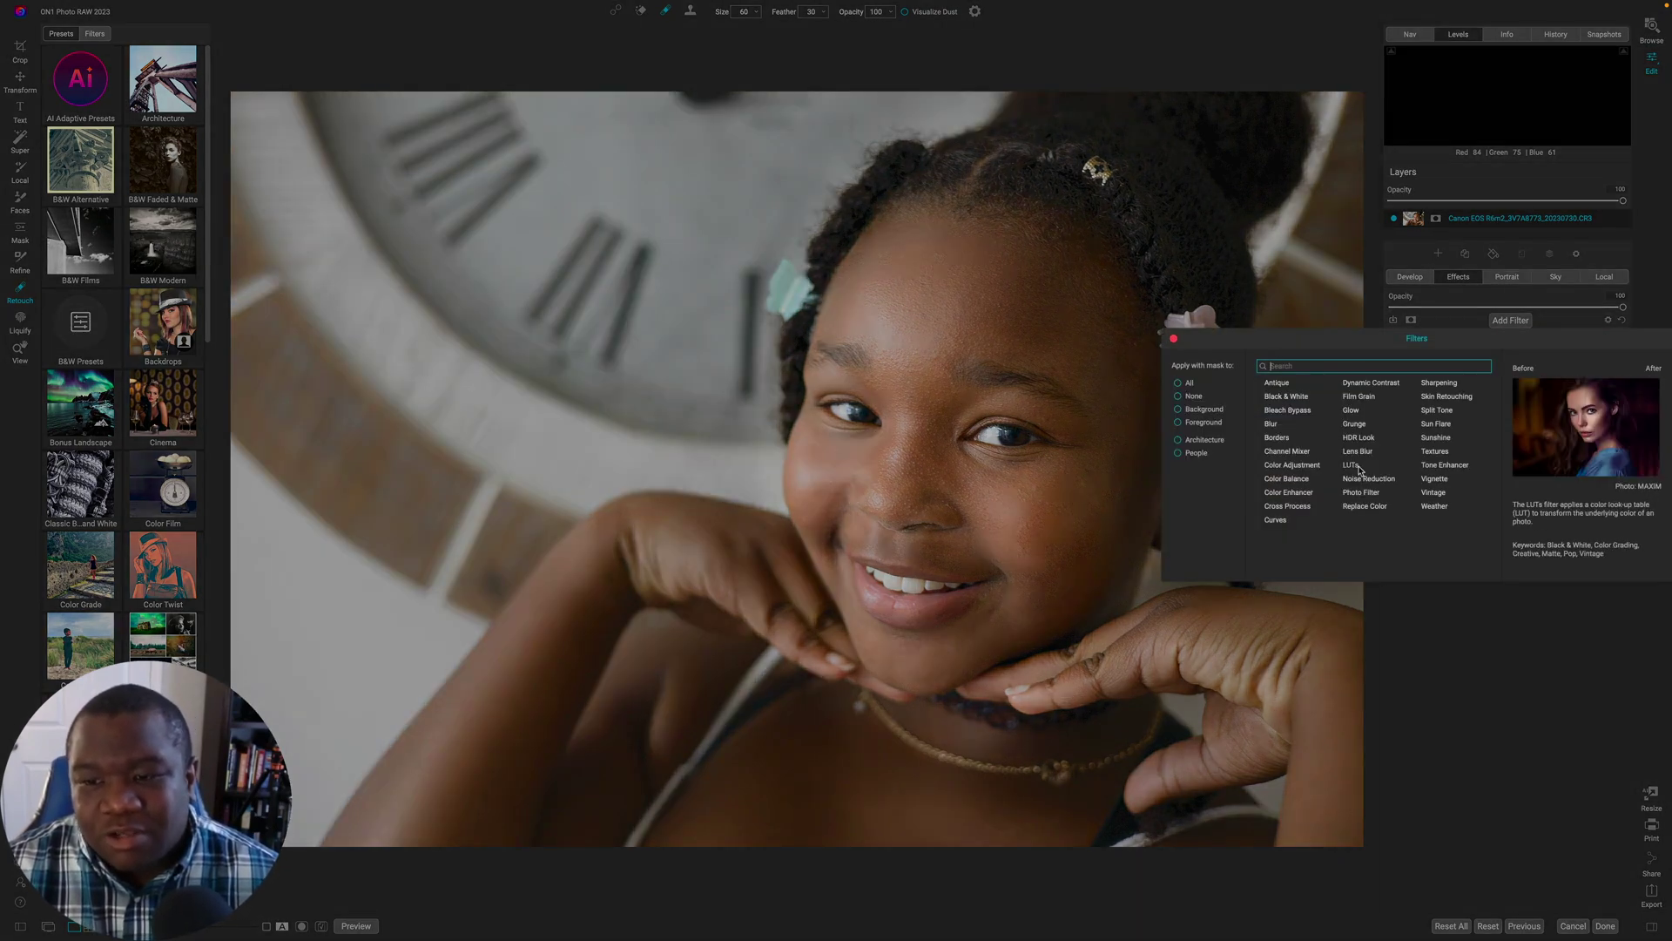
{"action": "key", "text": "Escape"}
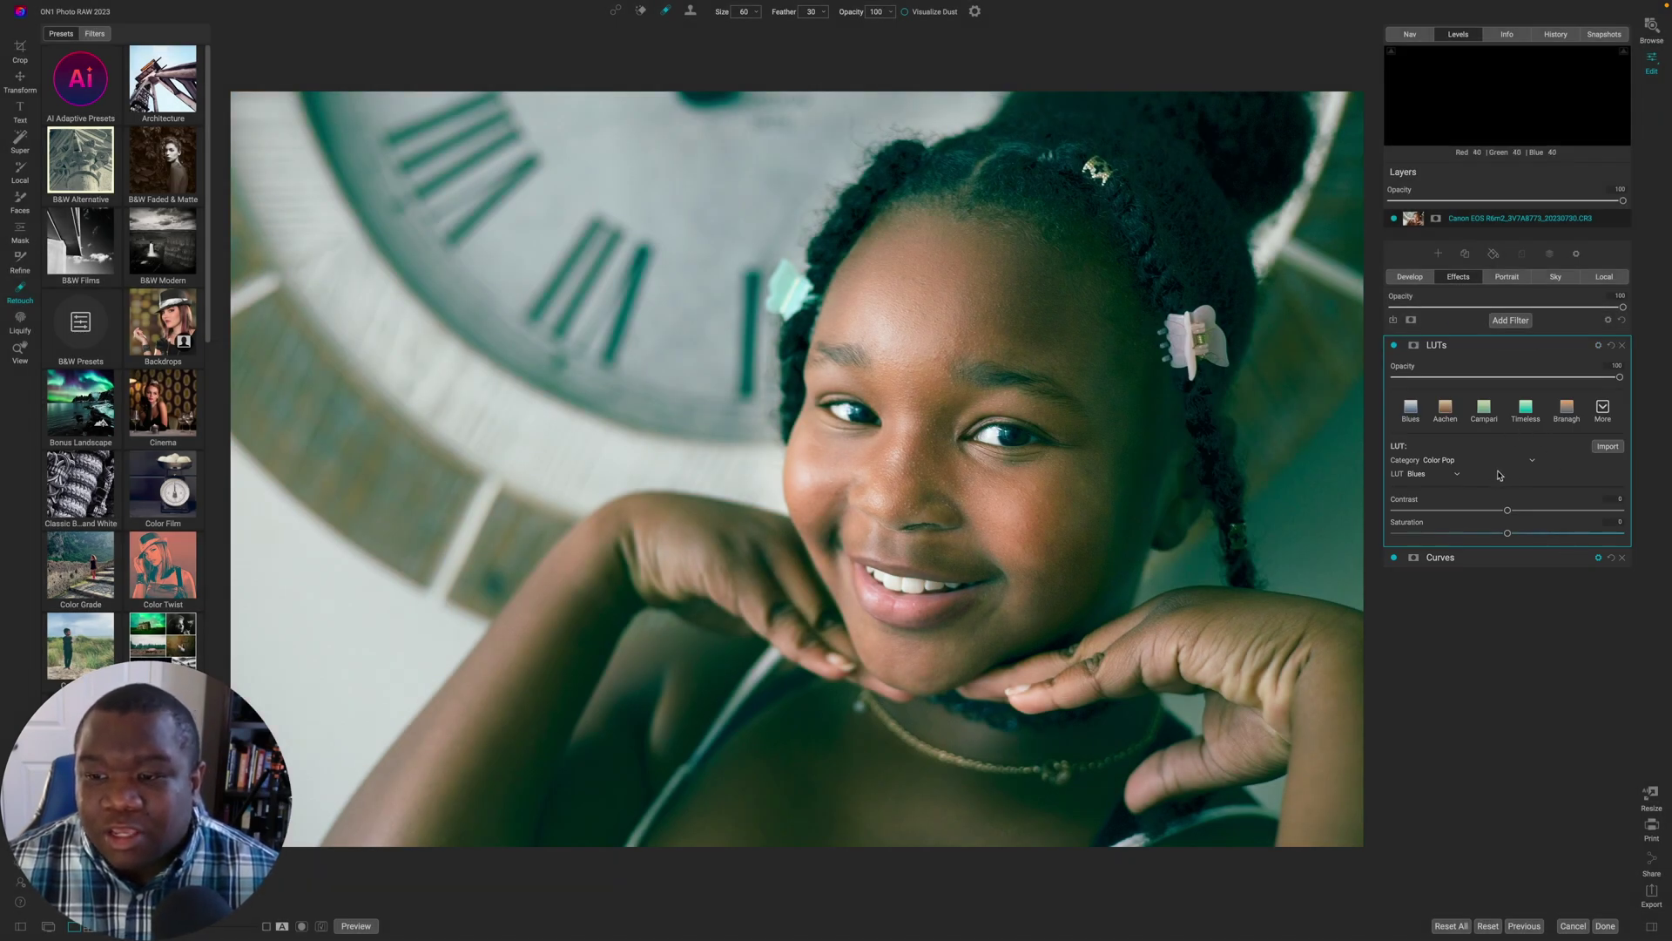
{"action": "left_click", "coordinate": [1411, 408]}
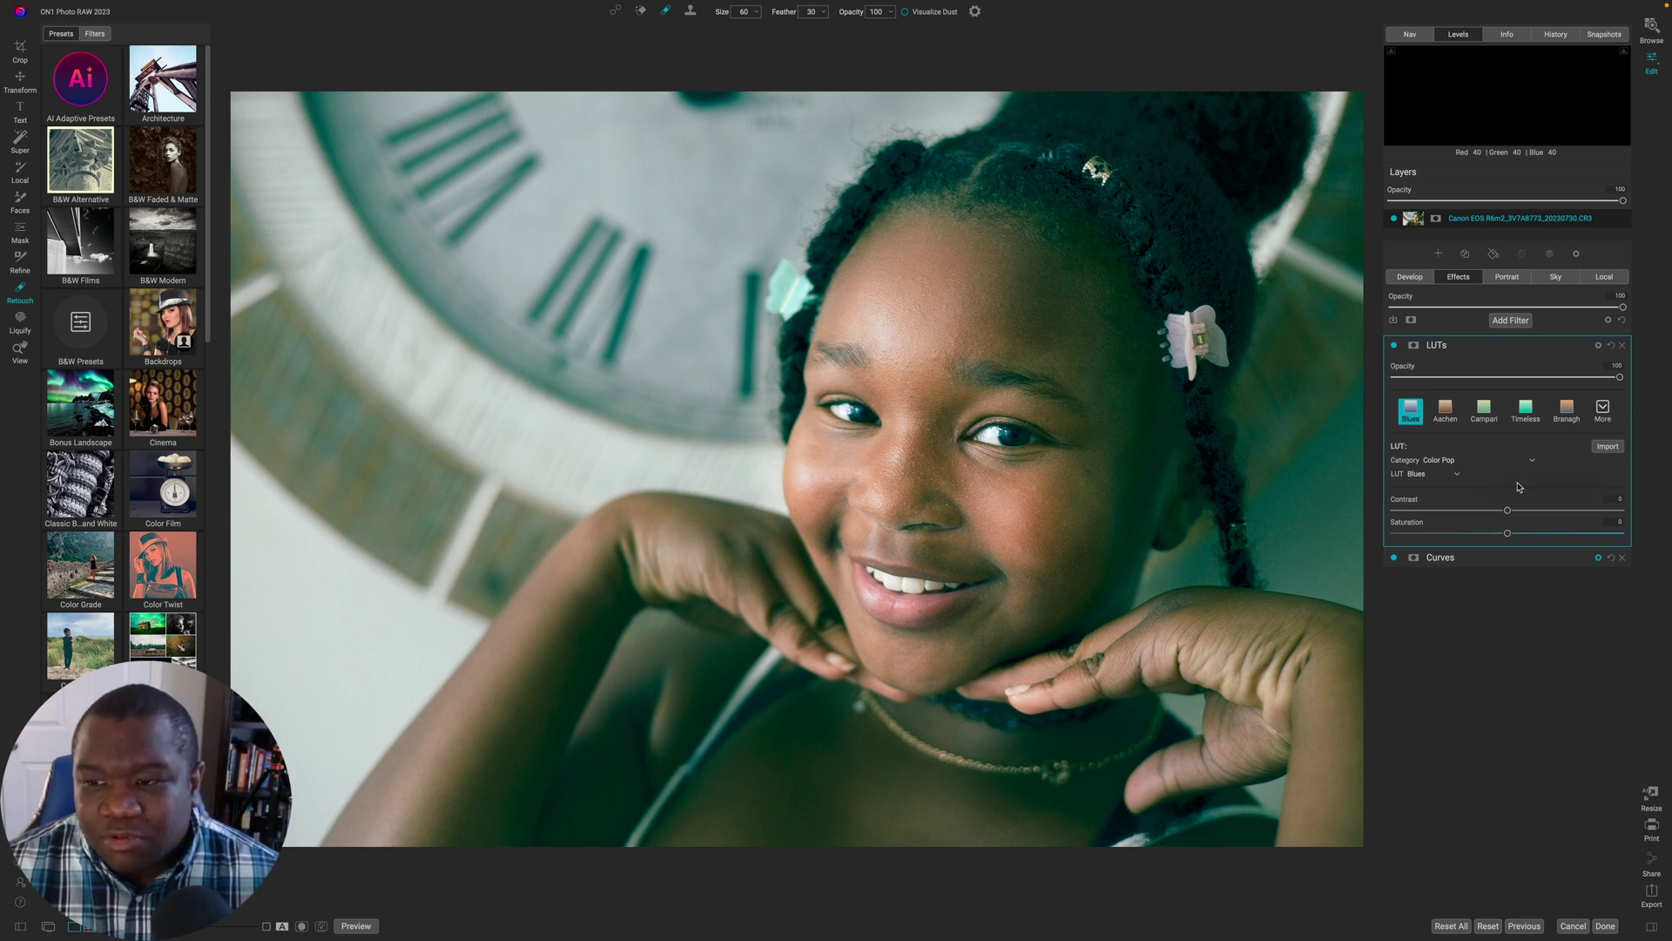
{"action": "left_click", "coordinate": [1532, 414]}
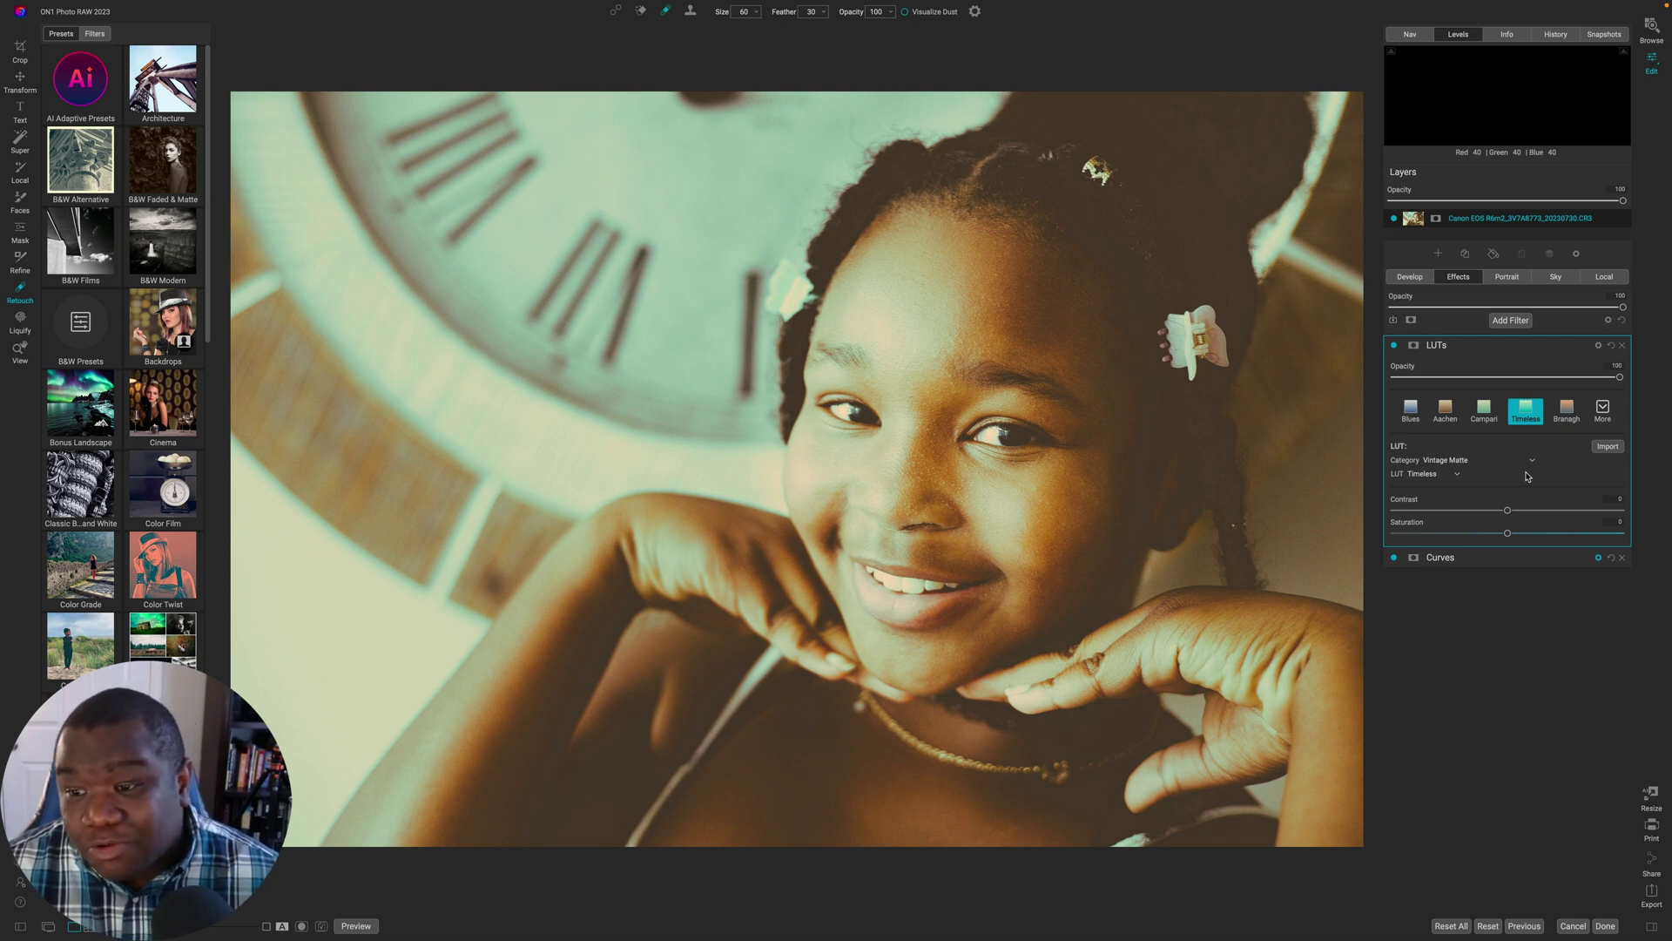
{"action": "left_click", "coordinate": [1486, 412]}
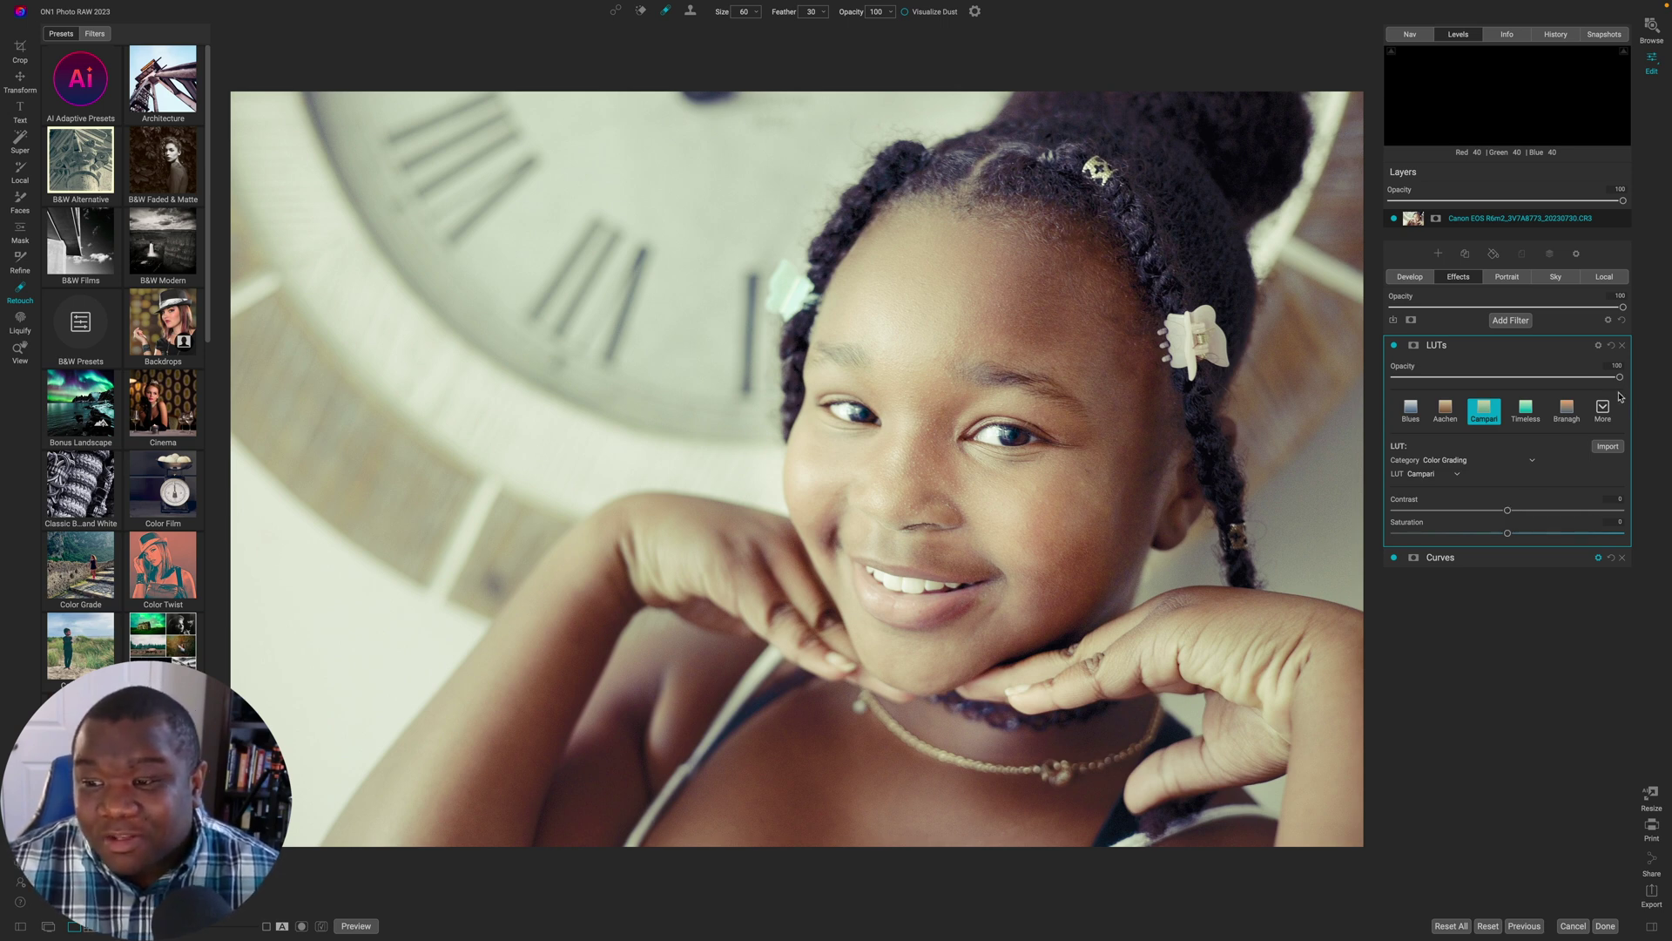
- Set the LUTs filter's blending mode to Soft Light and its opacity to 40, comparing the portrait with the filter off and on
{"action": "left_click_drag", "start_coordinate": [1619, 378], "coordinate": [1429, 391]}
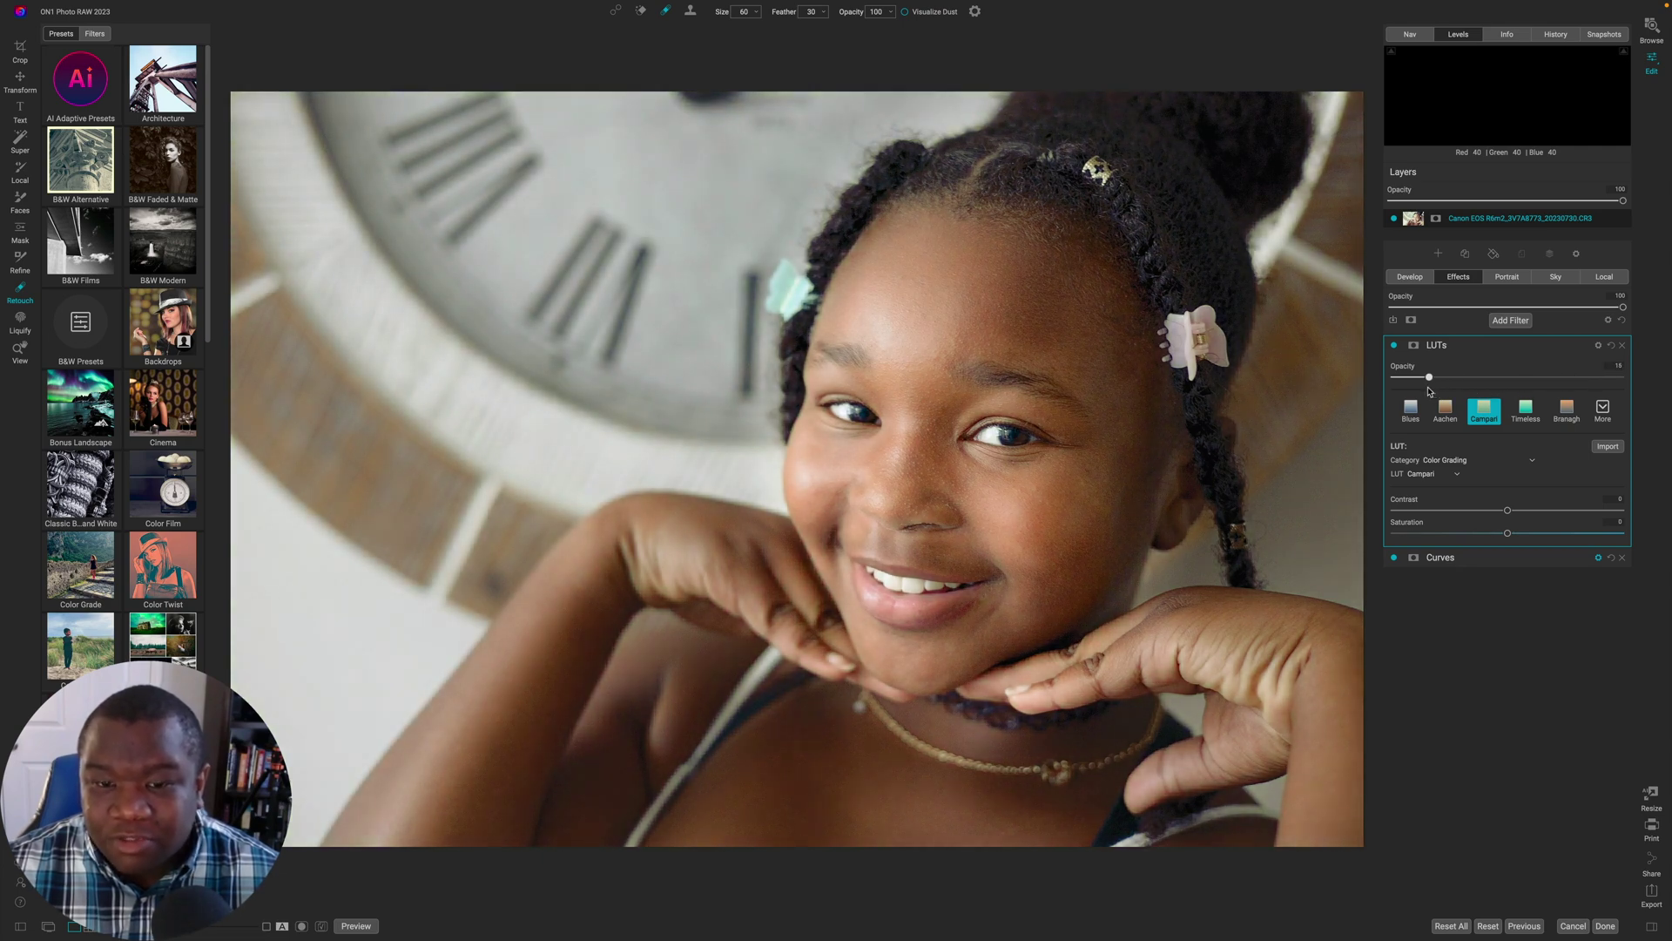
{"action": "left_click", "coordinate": [1598, 346]}
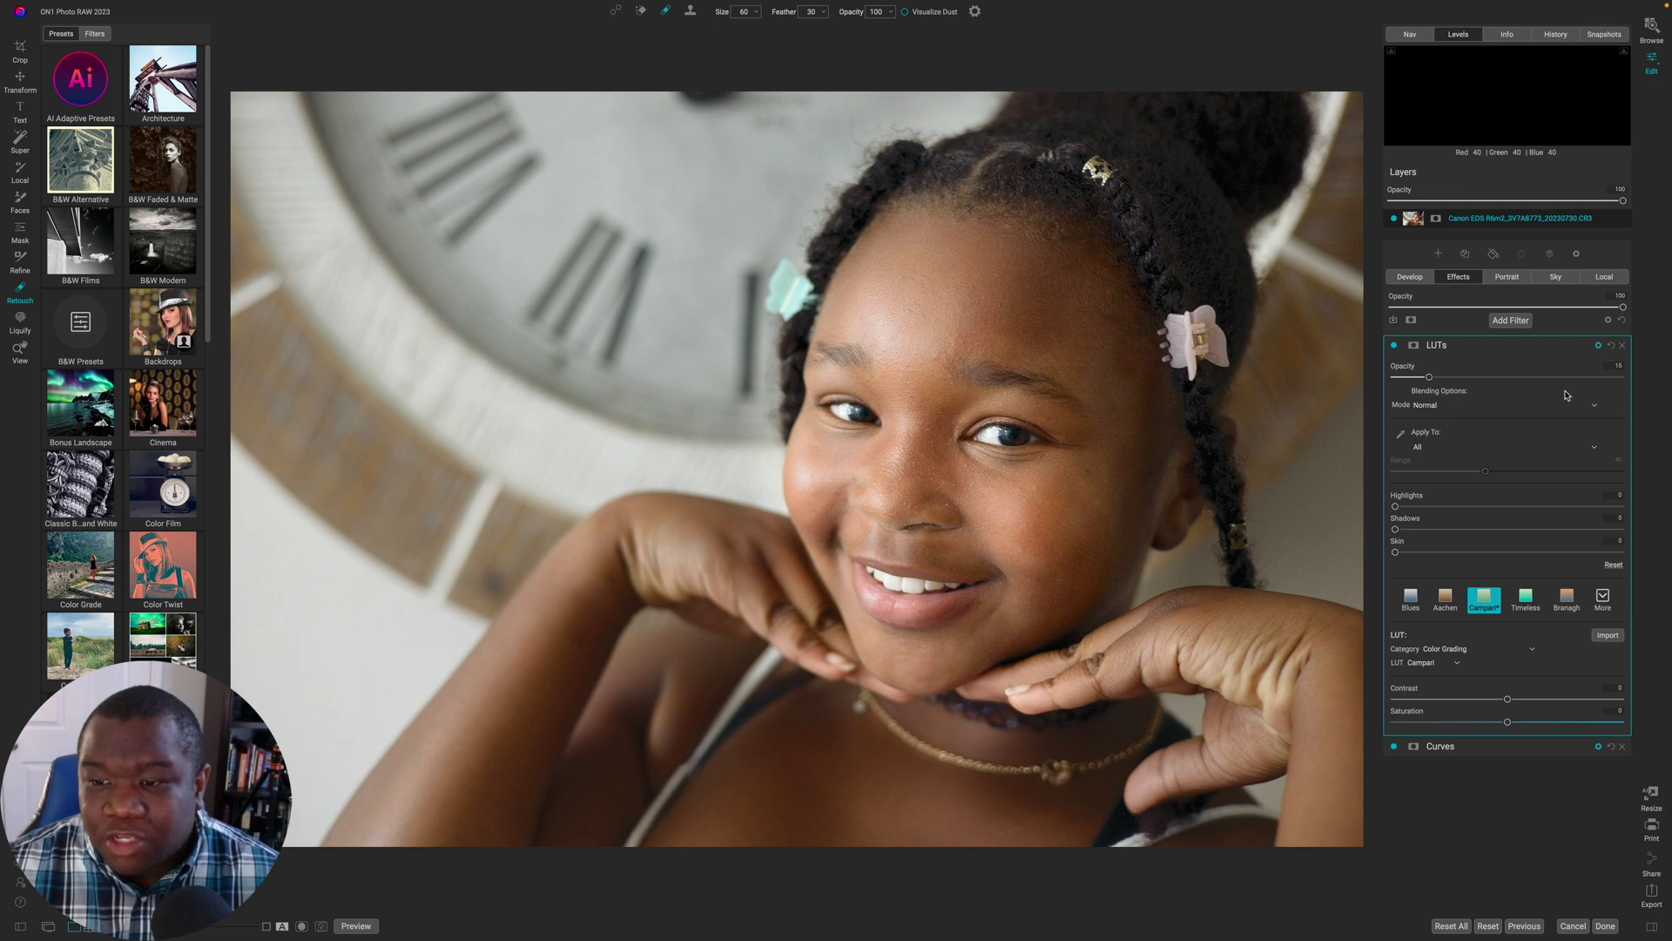
{"action": "left_click", "coordinate": [1443, 408]}
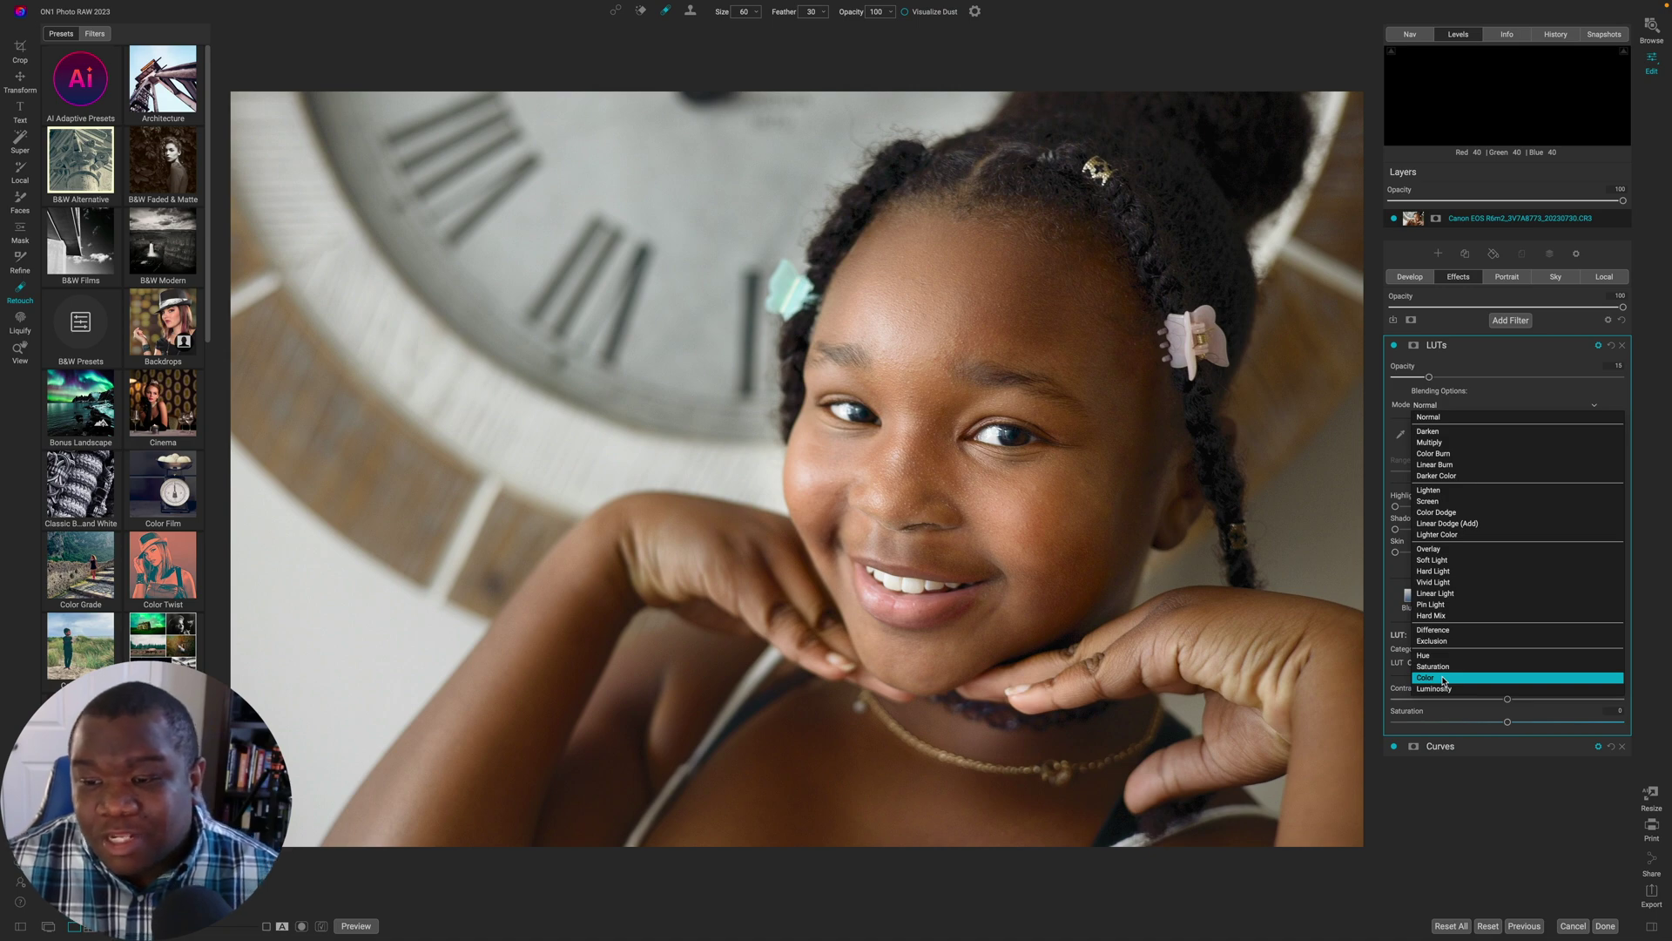
{"action": "left_click", "coordinate": [1436, 562]}
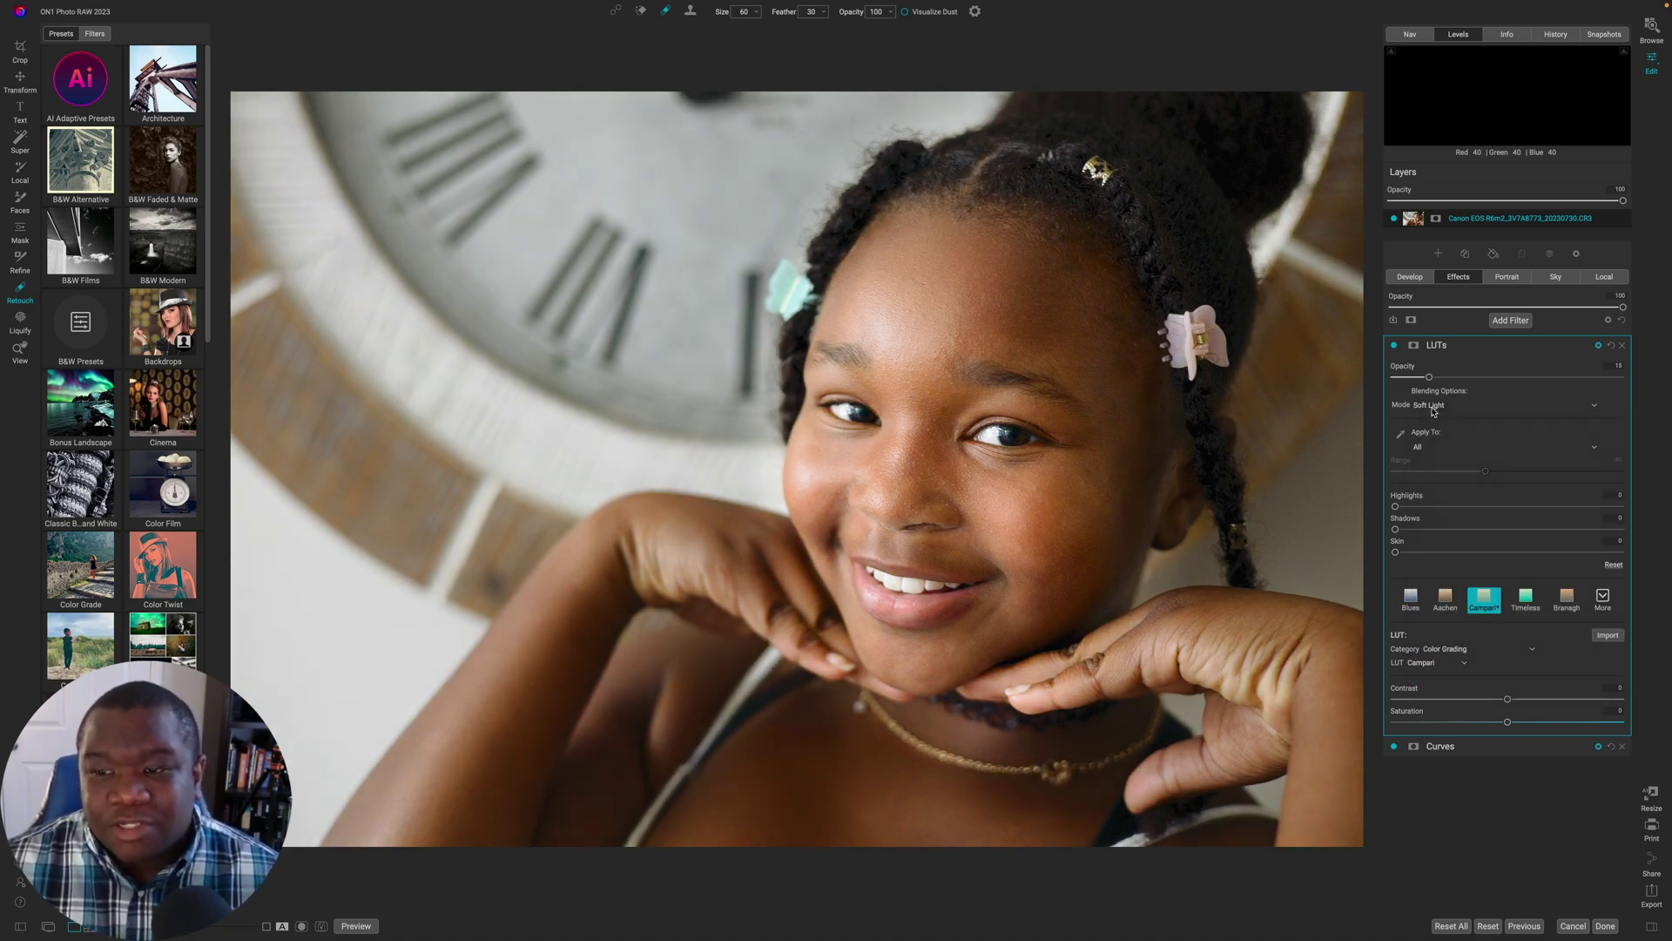
{"action": "left_click_drag", "start_coordinate": [1430, 377], "coordinate": [1486, 391]}
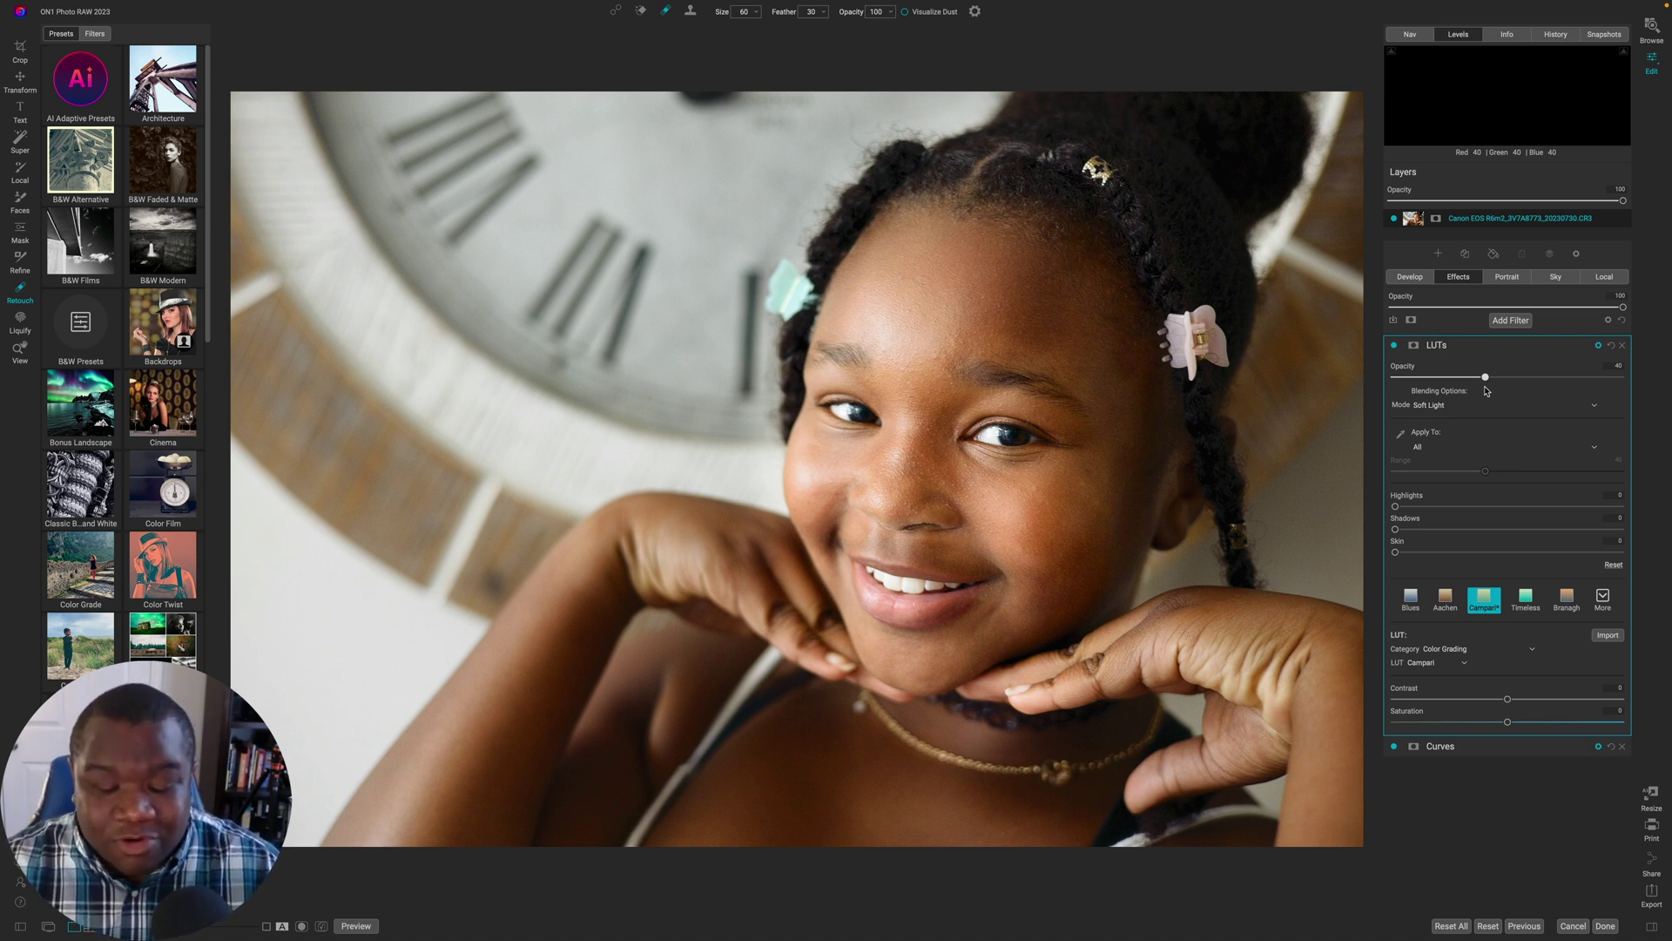
{"action": "left_click", "coordinate": [1394, 345]}
{"action": "left_click", "coordinate": [1395, 346]}
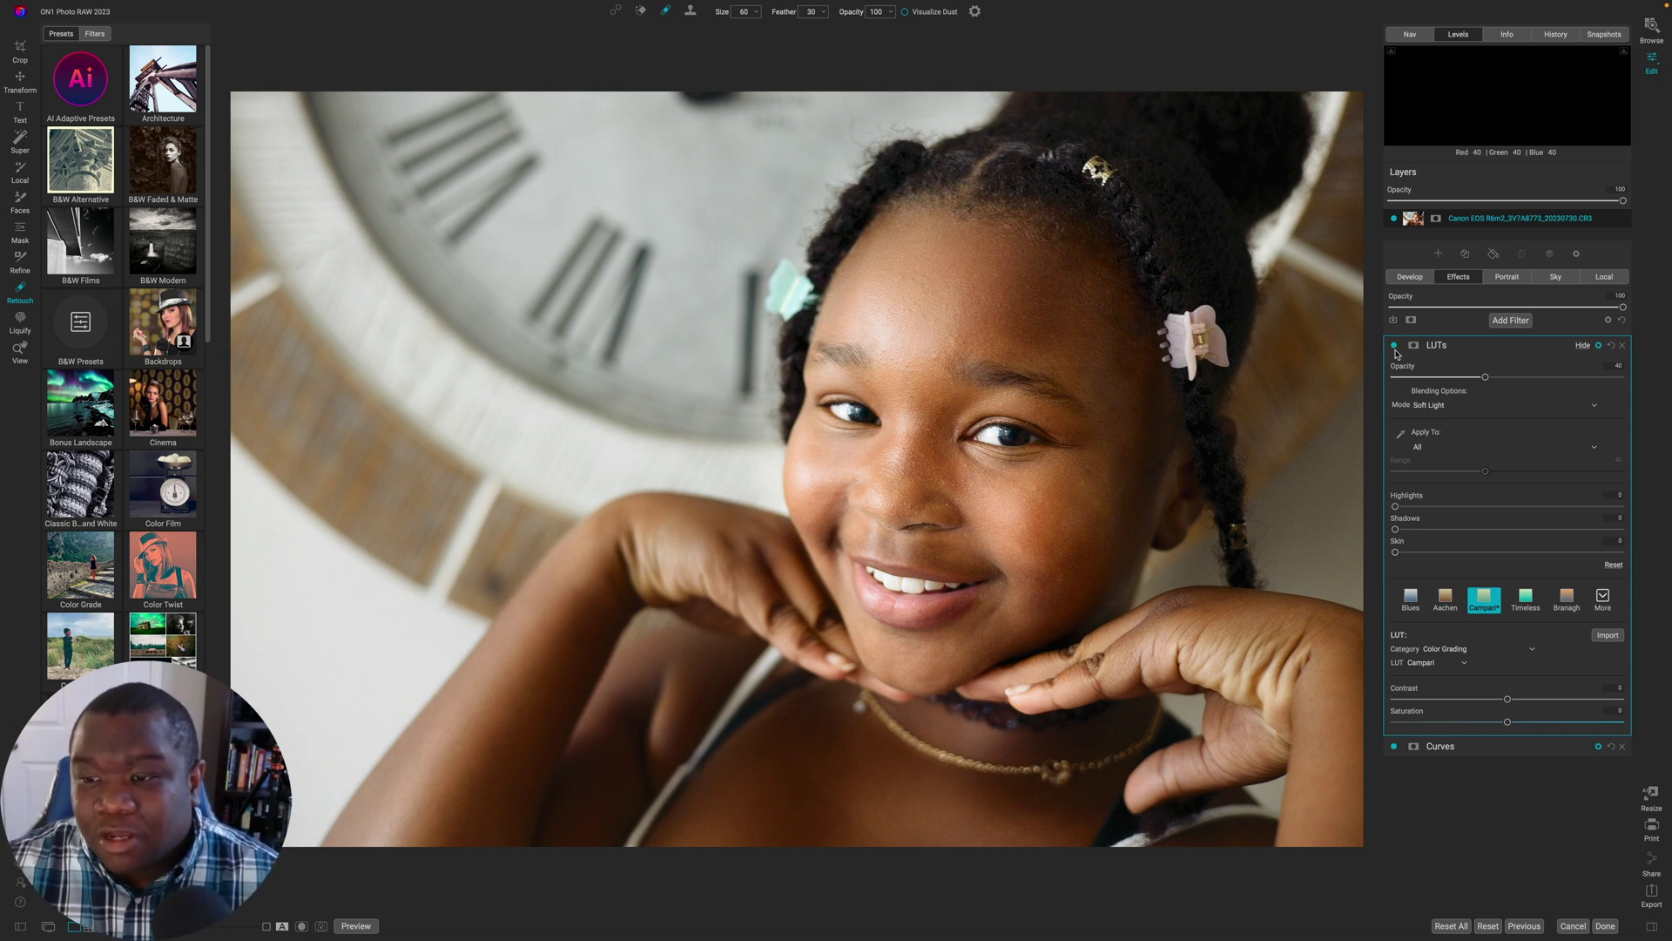
- Raise the LUTs filter's opacity to 100 and compare the portrait with and without its full-strength effect
{"action": "mouse_move", "coordinate": [1486, 379]}
{"action": "left_mouse_down"}
{"action": "mouse_move", "coordinate": [1659, 386]}
{"action": "mouse_move", "coordinate": [1483, 379]}
{"action": "left_mouse_up"}
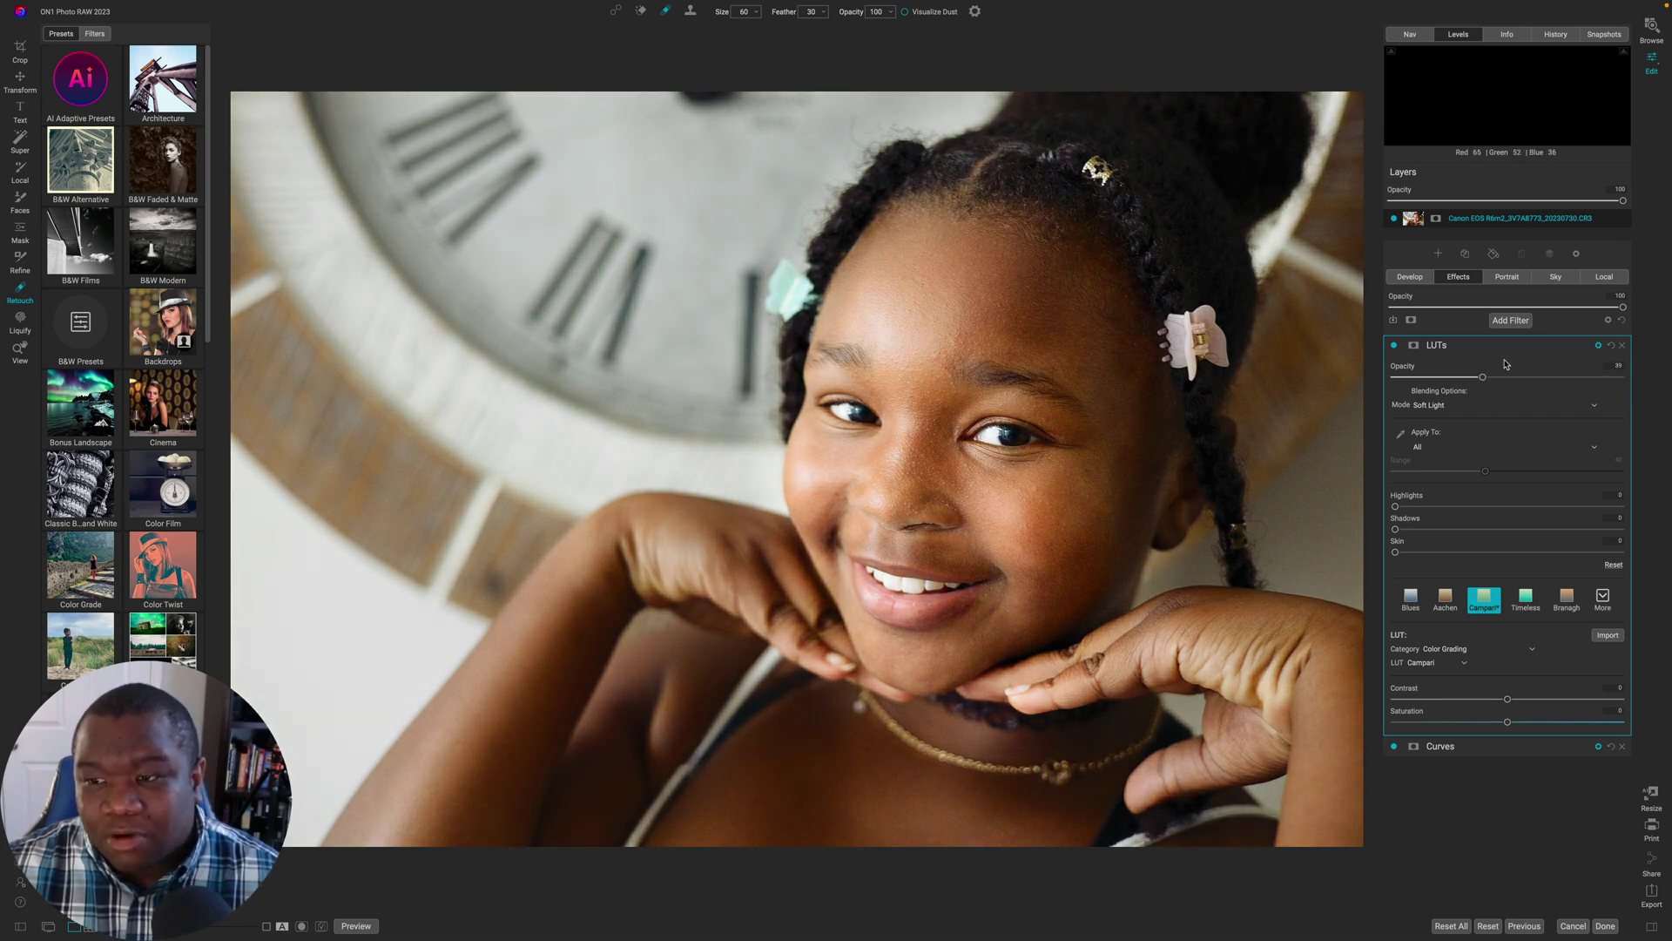
{"action": "left_click_drag", "start_coordinate": [1484, 377], "coordinate": [1639, 385]}
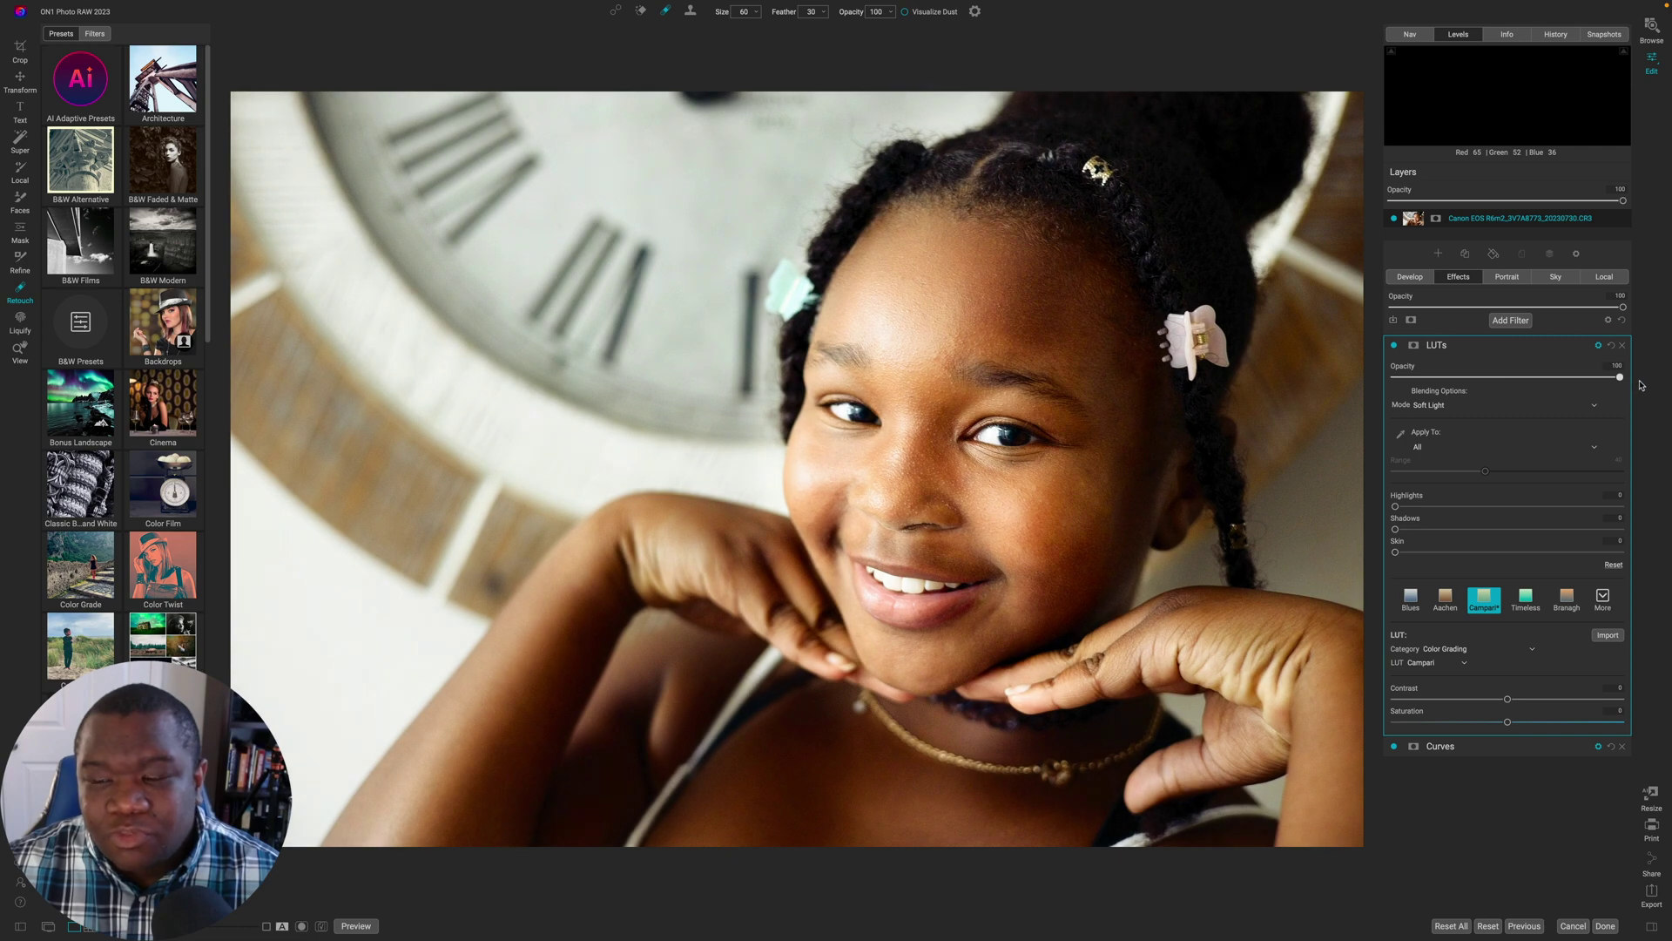
{"action": "left_click", "coordinate": [1393, 345]}
{"action": "left_click", "coordinate": [1393, 346]}
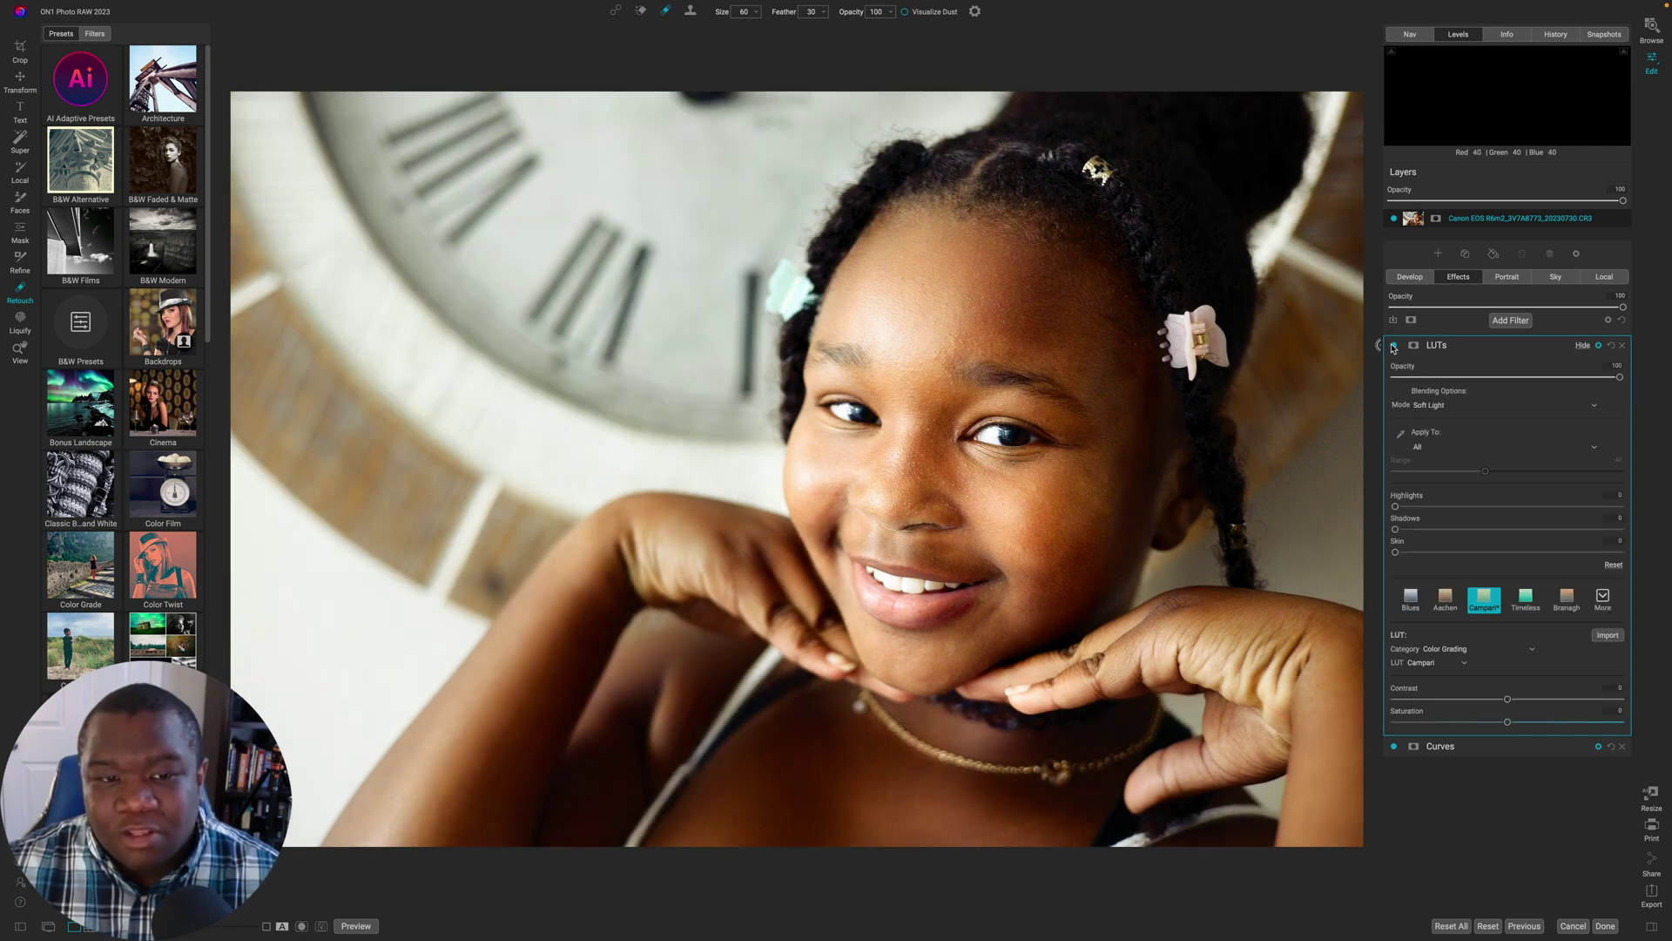
{"action": "left_click", "coordinate": [1394, 346]}
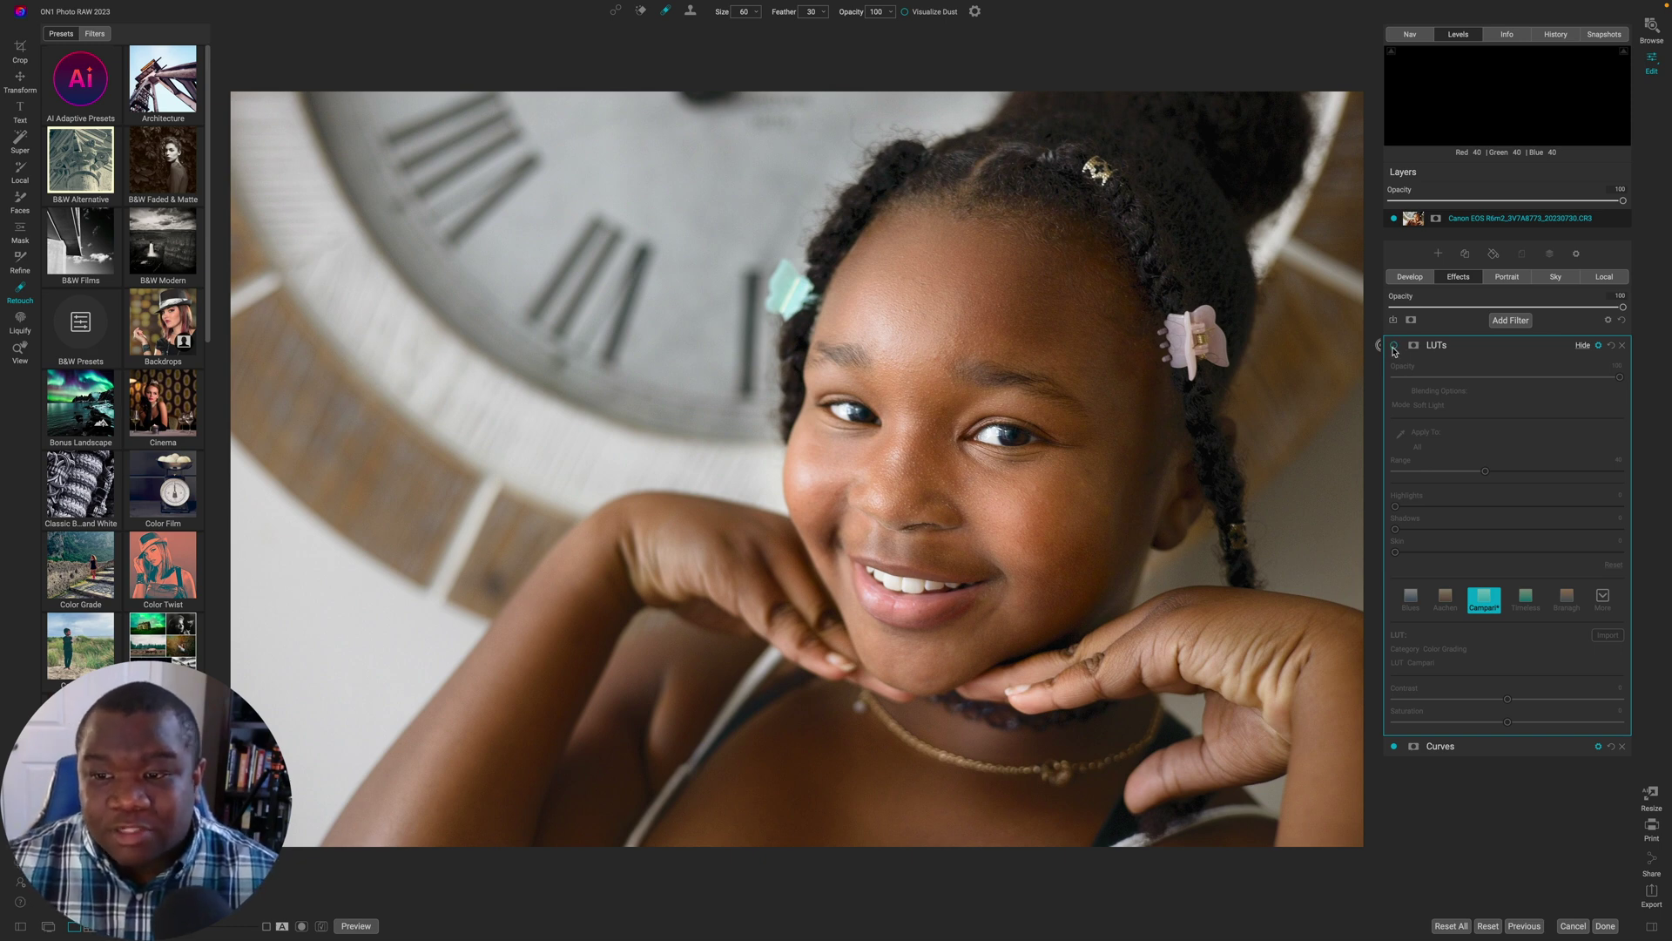
{"action": "left_click", "coordinate": [1394, 346]}
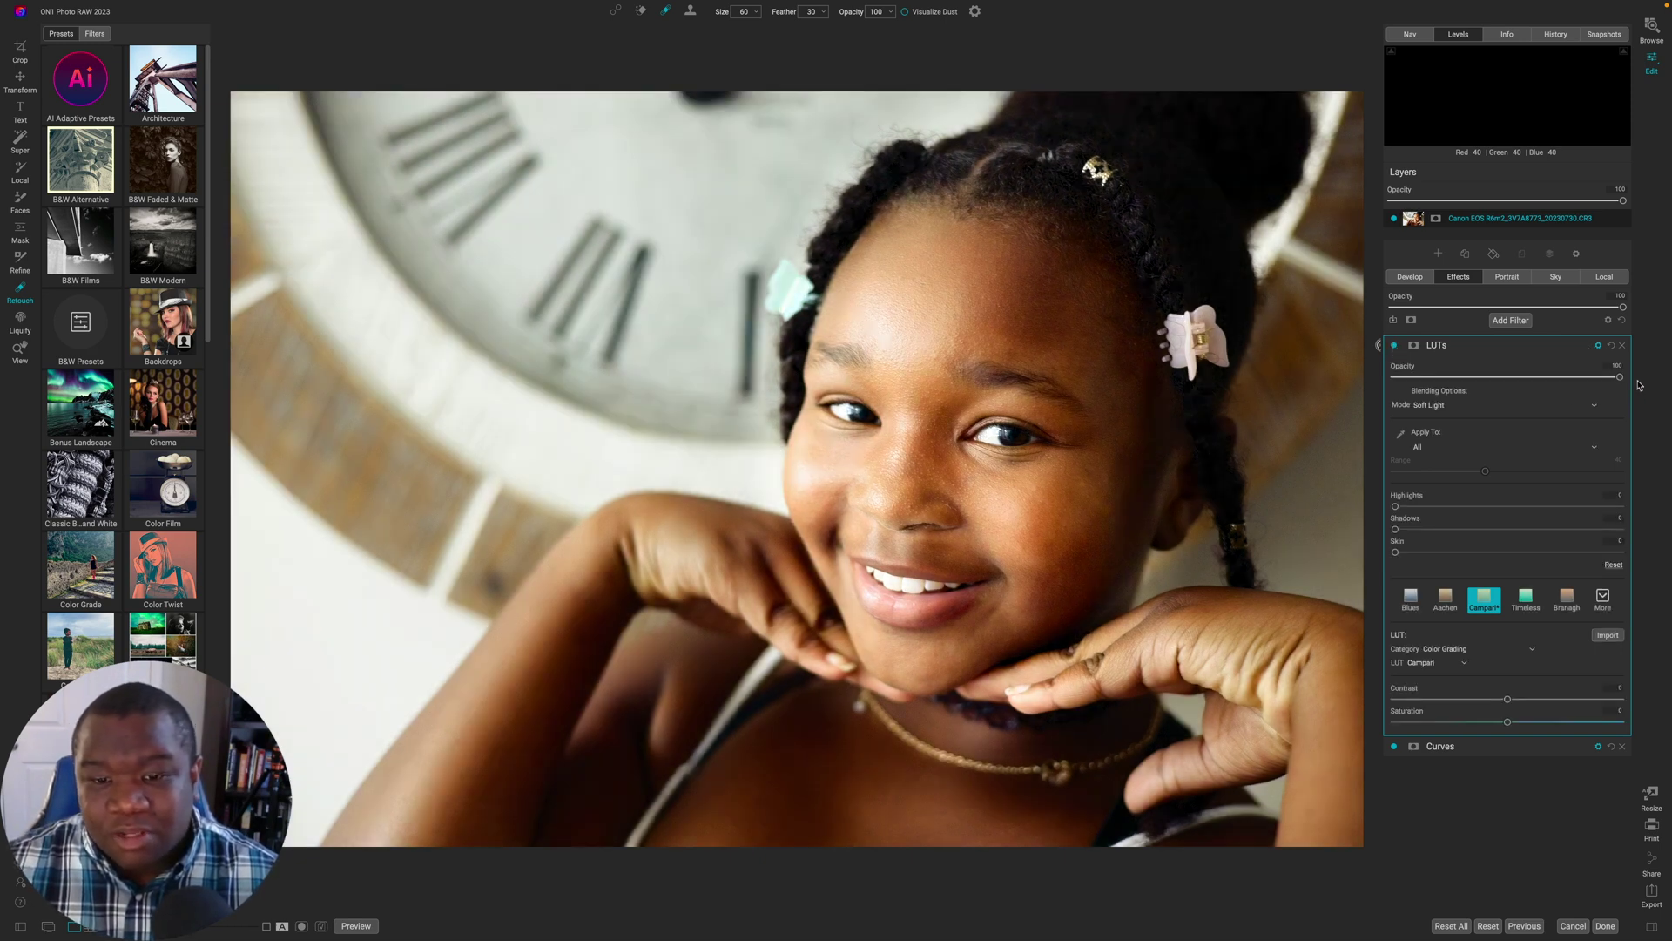
- Reduce the LUTs filter's opacity to 32 and check the softened effect by hiding and showing the filter
{"action": "left_click_drag", "start_coordinate": [1619, 377], "coordinate": [1468, 388]}
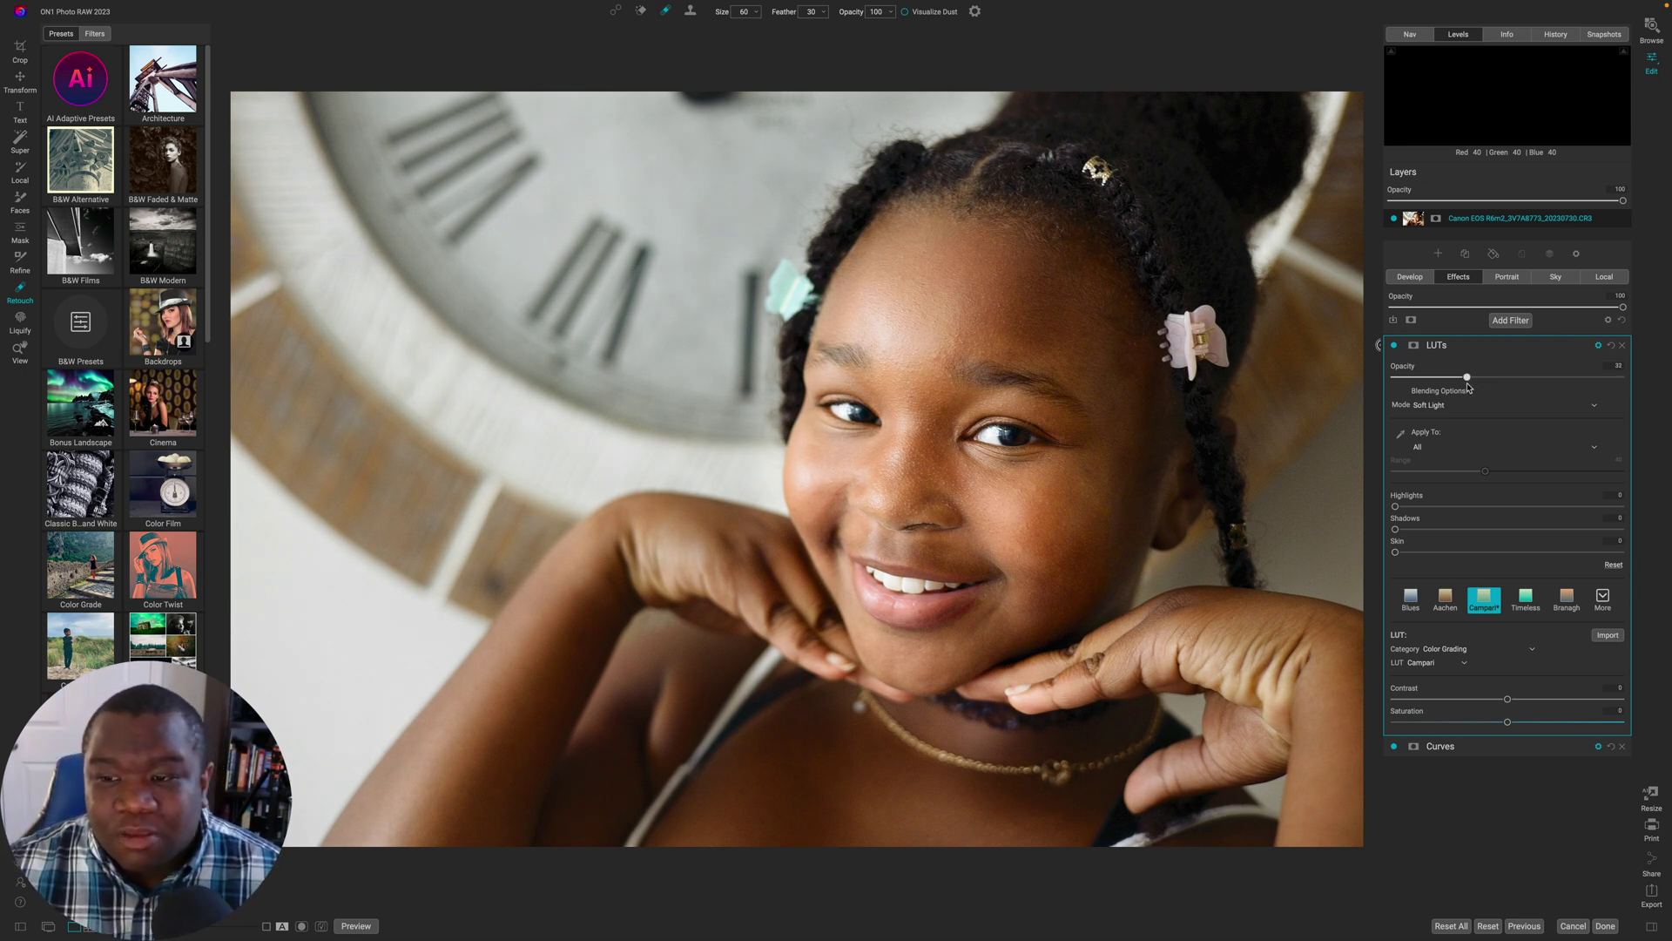
{"action": "left_click", "coordinate": [1394, 346]}
{"action": "left_click", "coordinate": [1394, 346]}
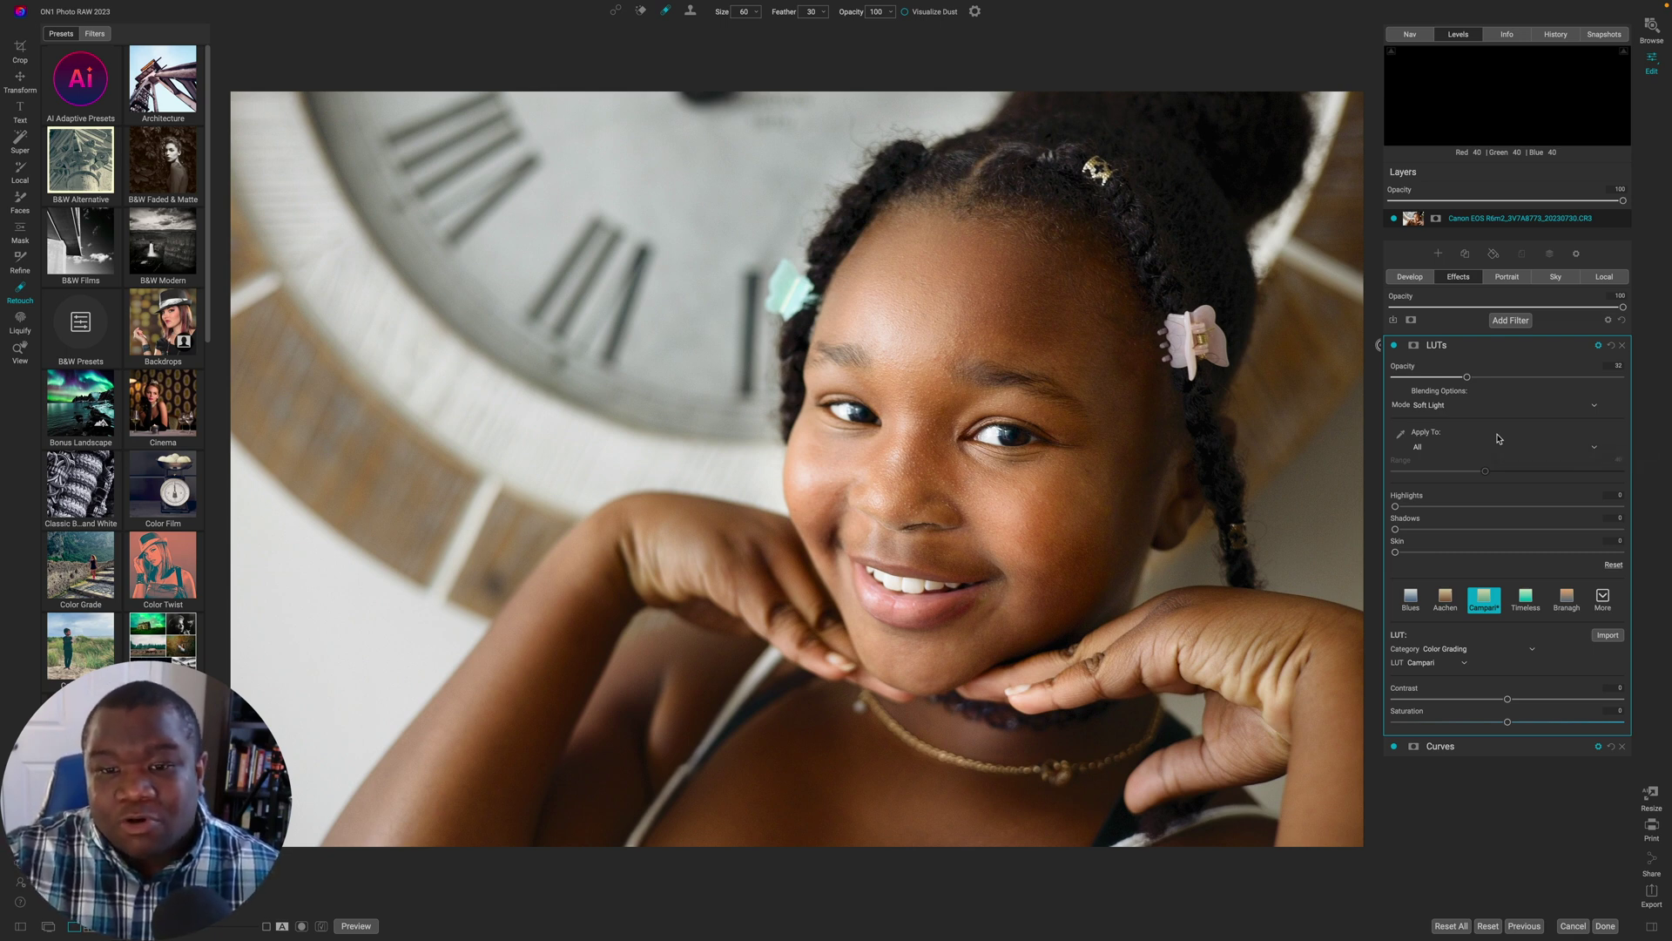
- Compare the edited portrait with the original in full view and in a split view, moving the divider across the face
{"action": "key", "text": "ctrl+p"}
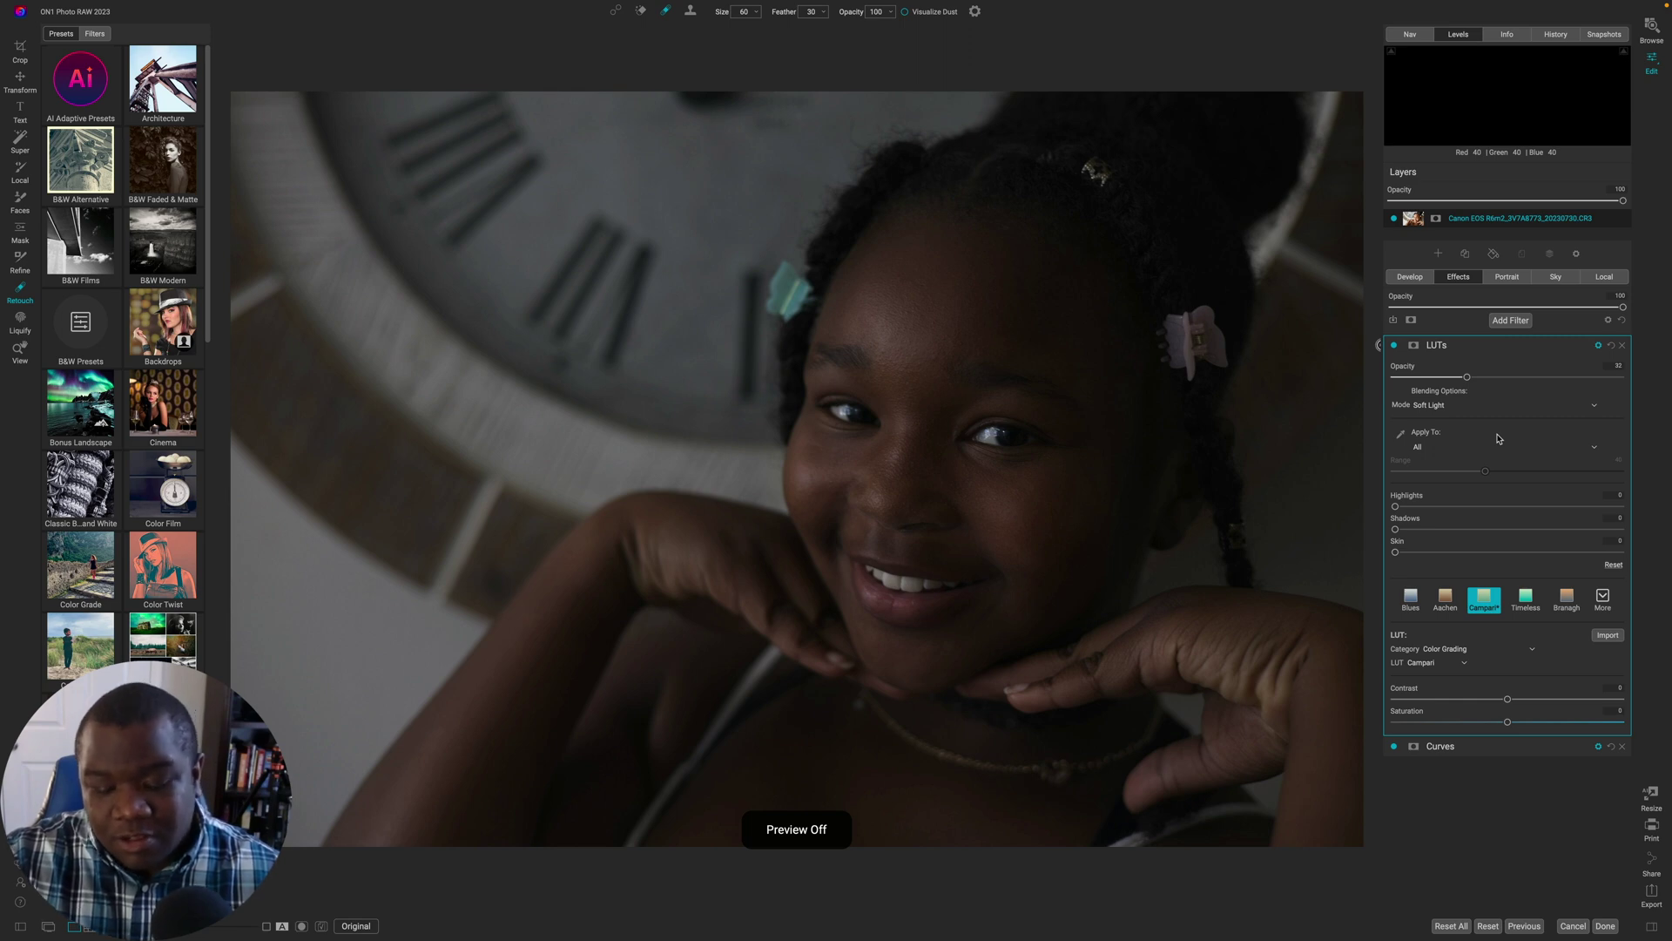
{"action": "key", "text": "ctrl+p"}
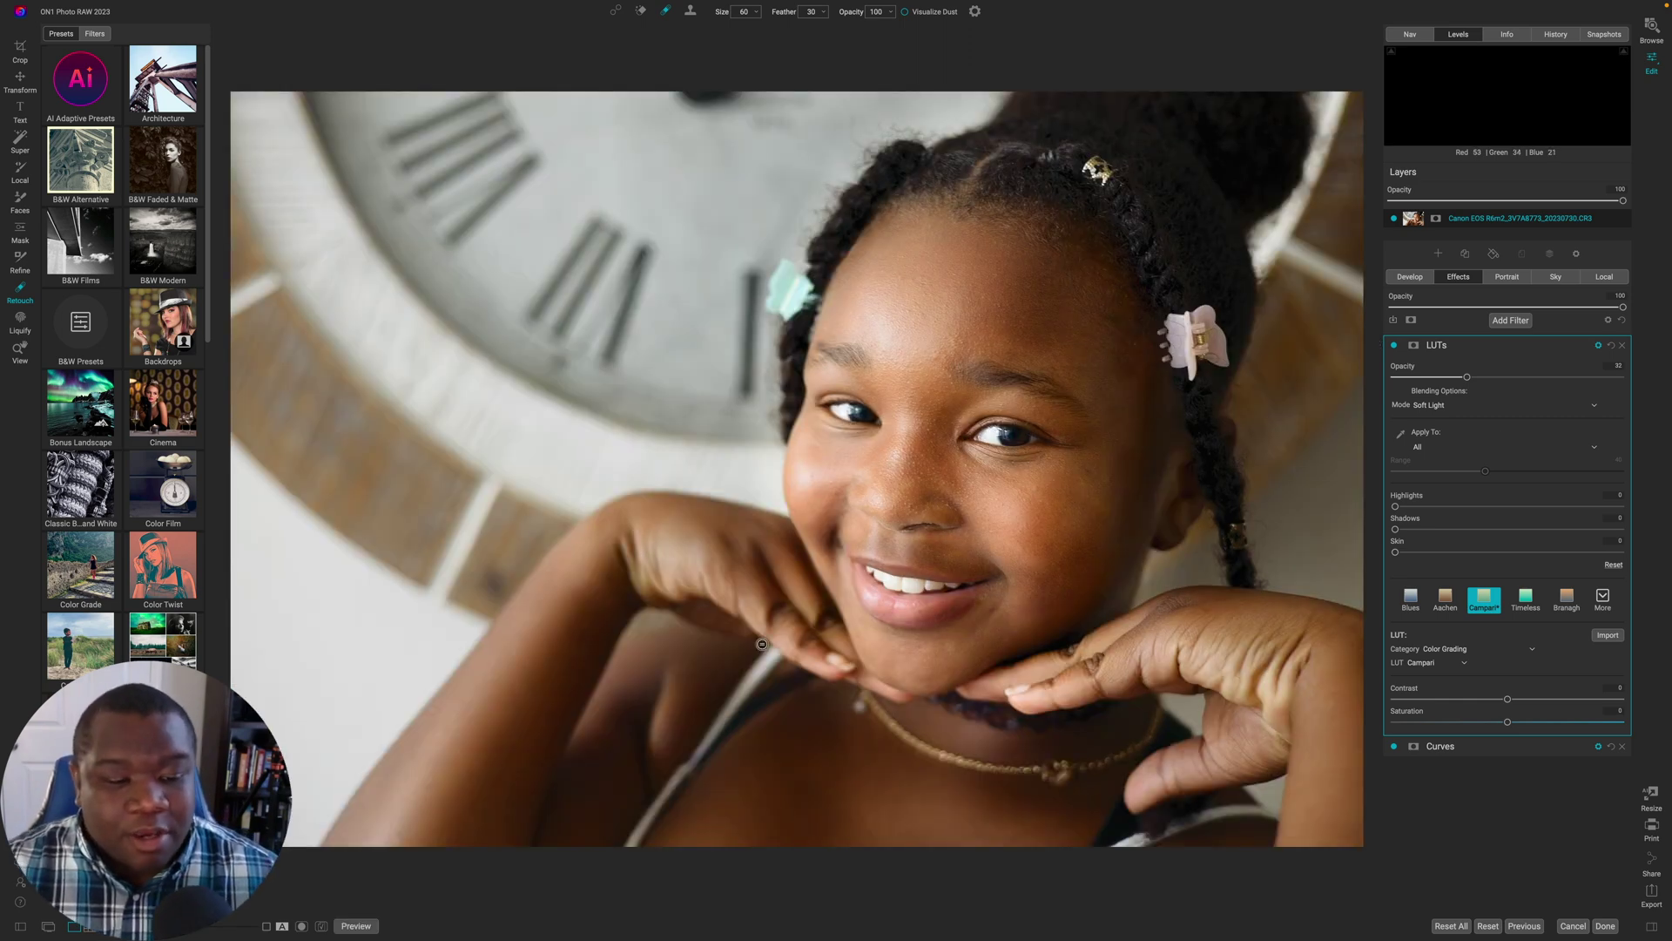
{"action": "left_click", "coordinate": [283, 927]}
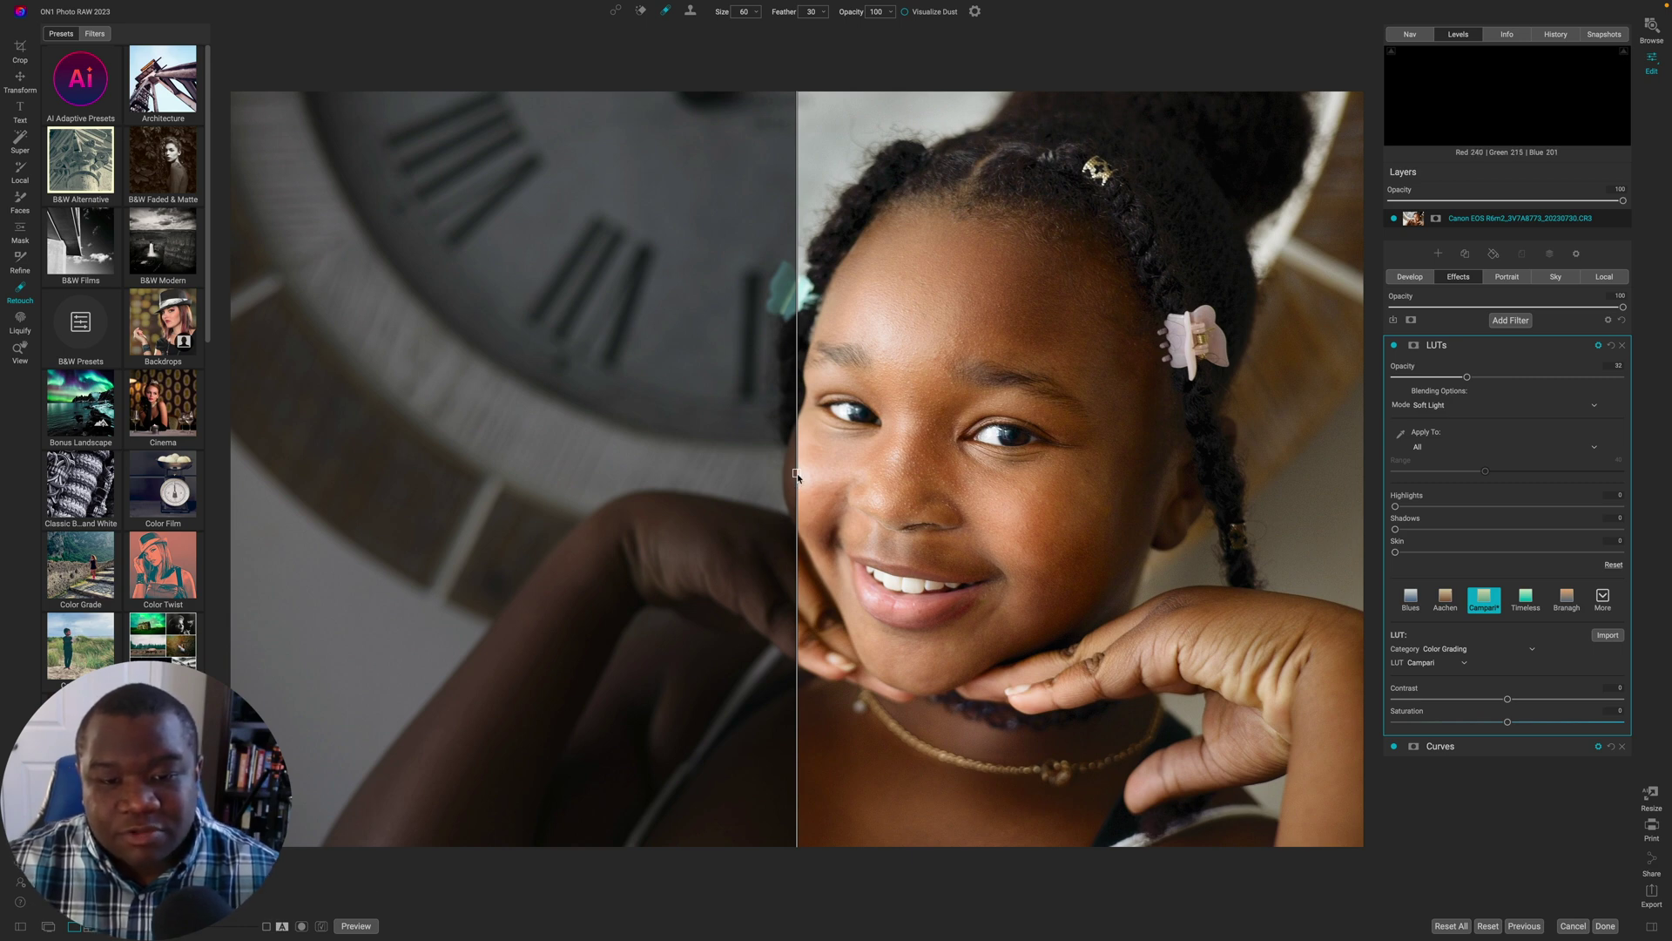
{"action": "left_click_drag", "start_coordinate": [797, 476], "coordinate": [933, 472]}
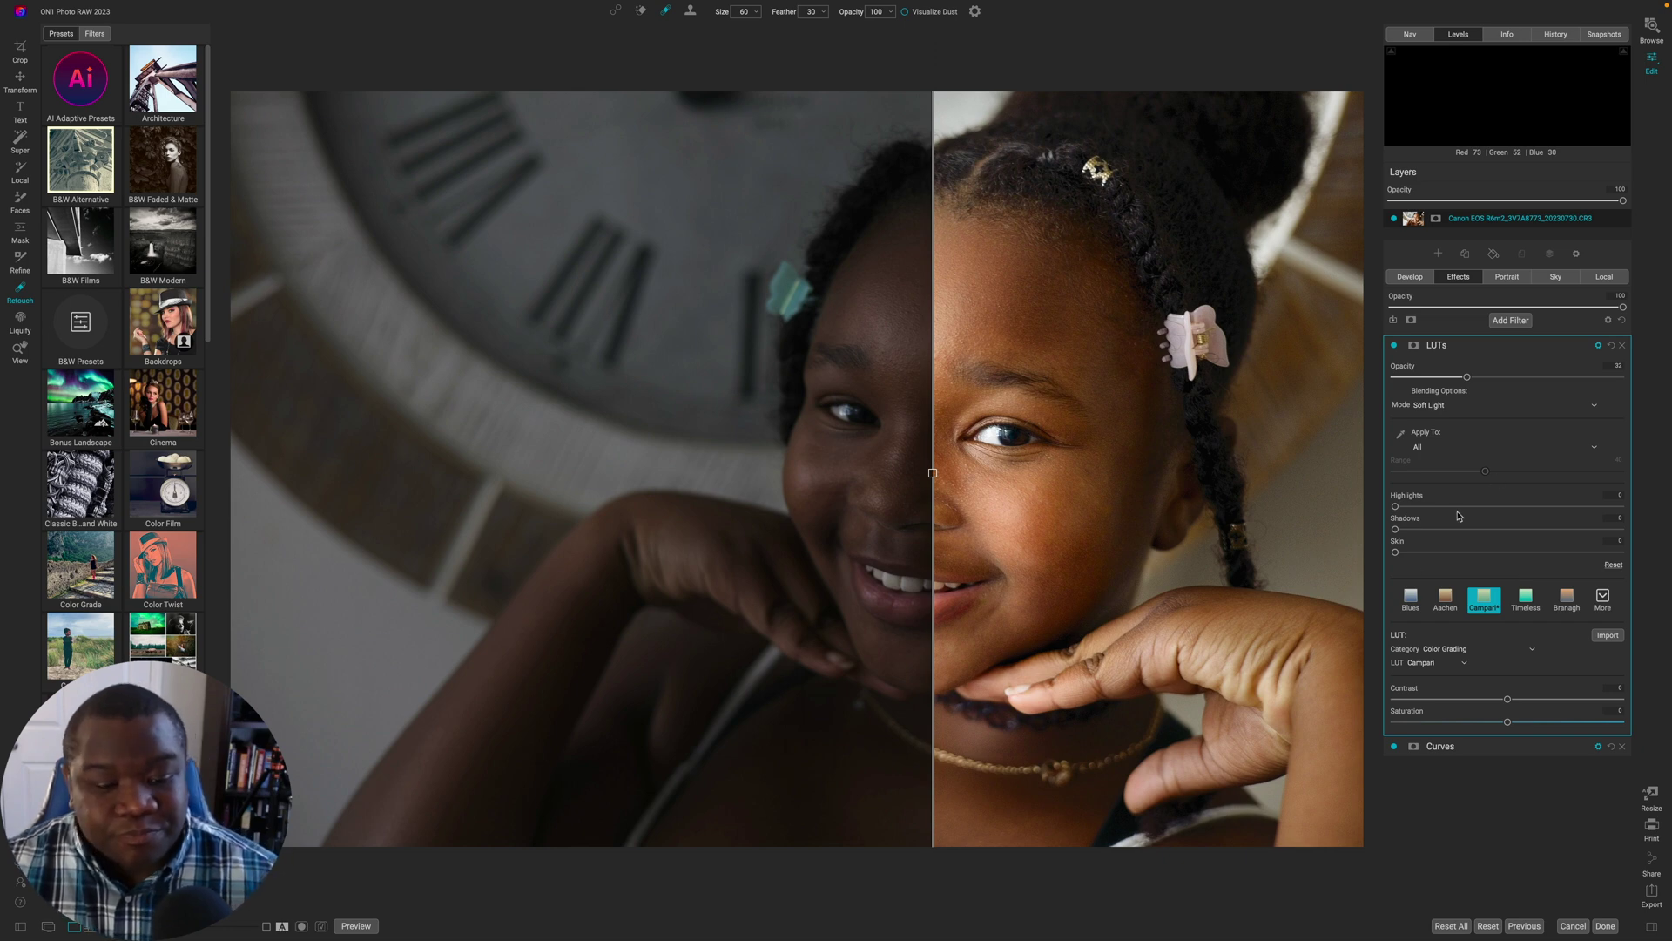
{"action": "left_click_drag", "start_coordinate": [932, 475], "coordinate": [490, 499]}
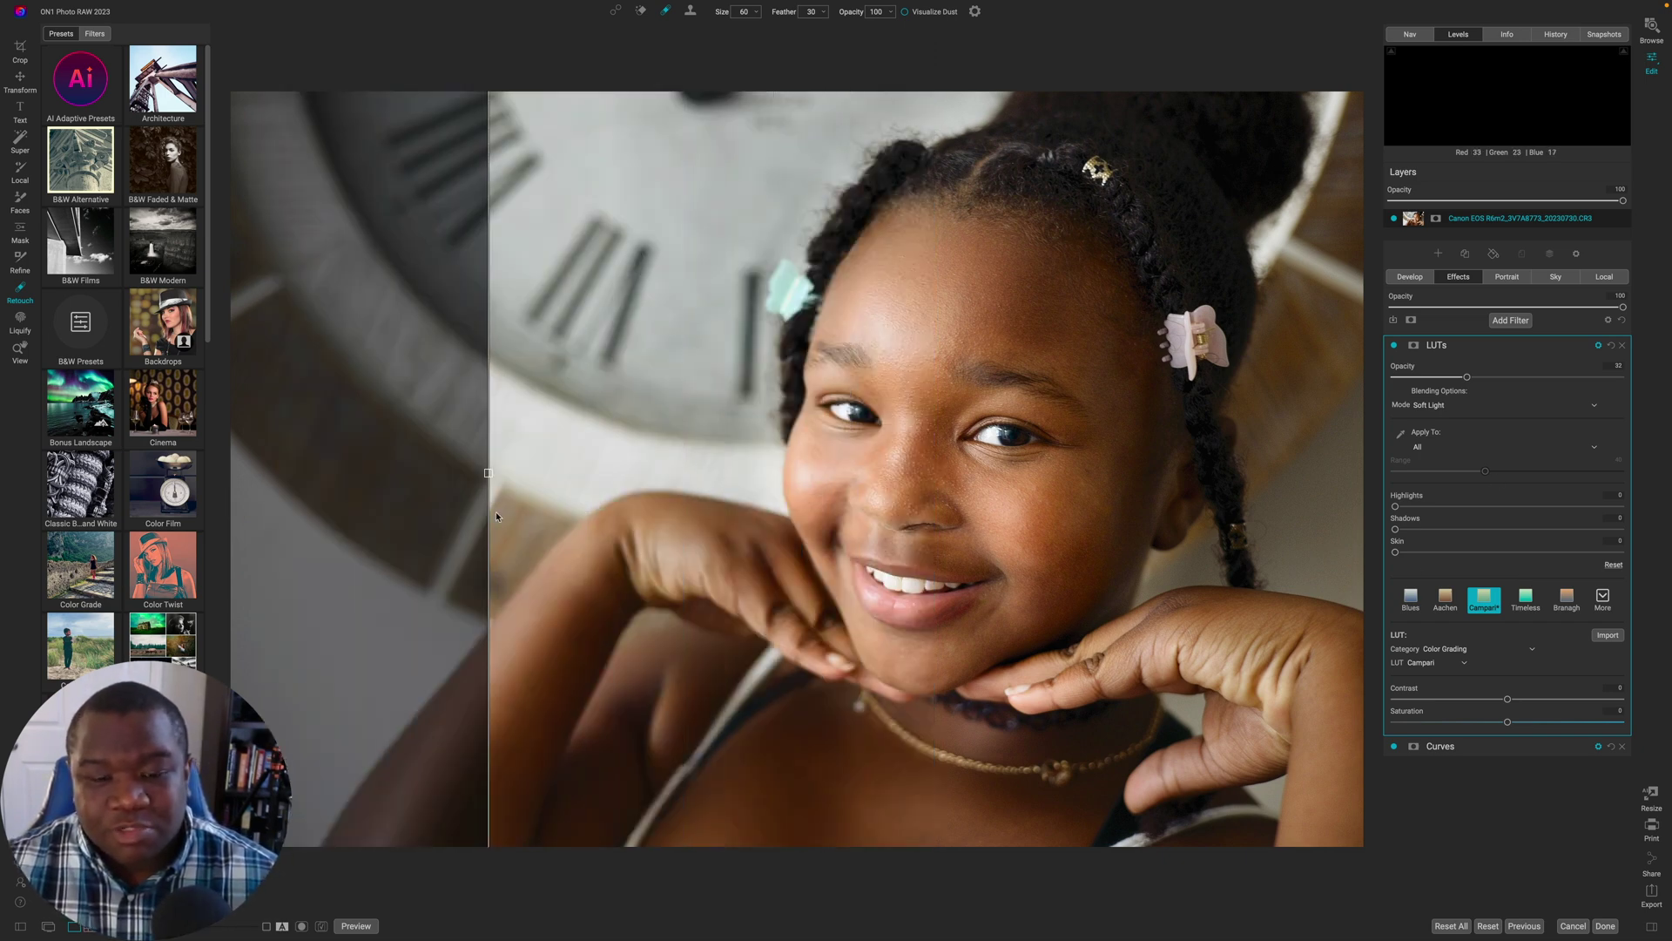
{"action": "left_click", "coordinate": [282, 928]}
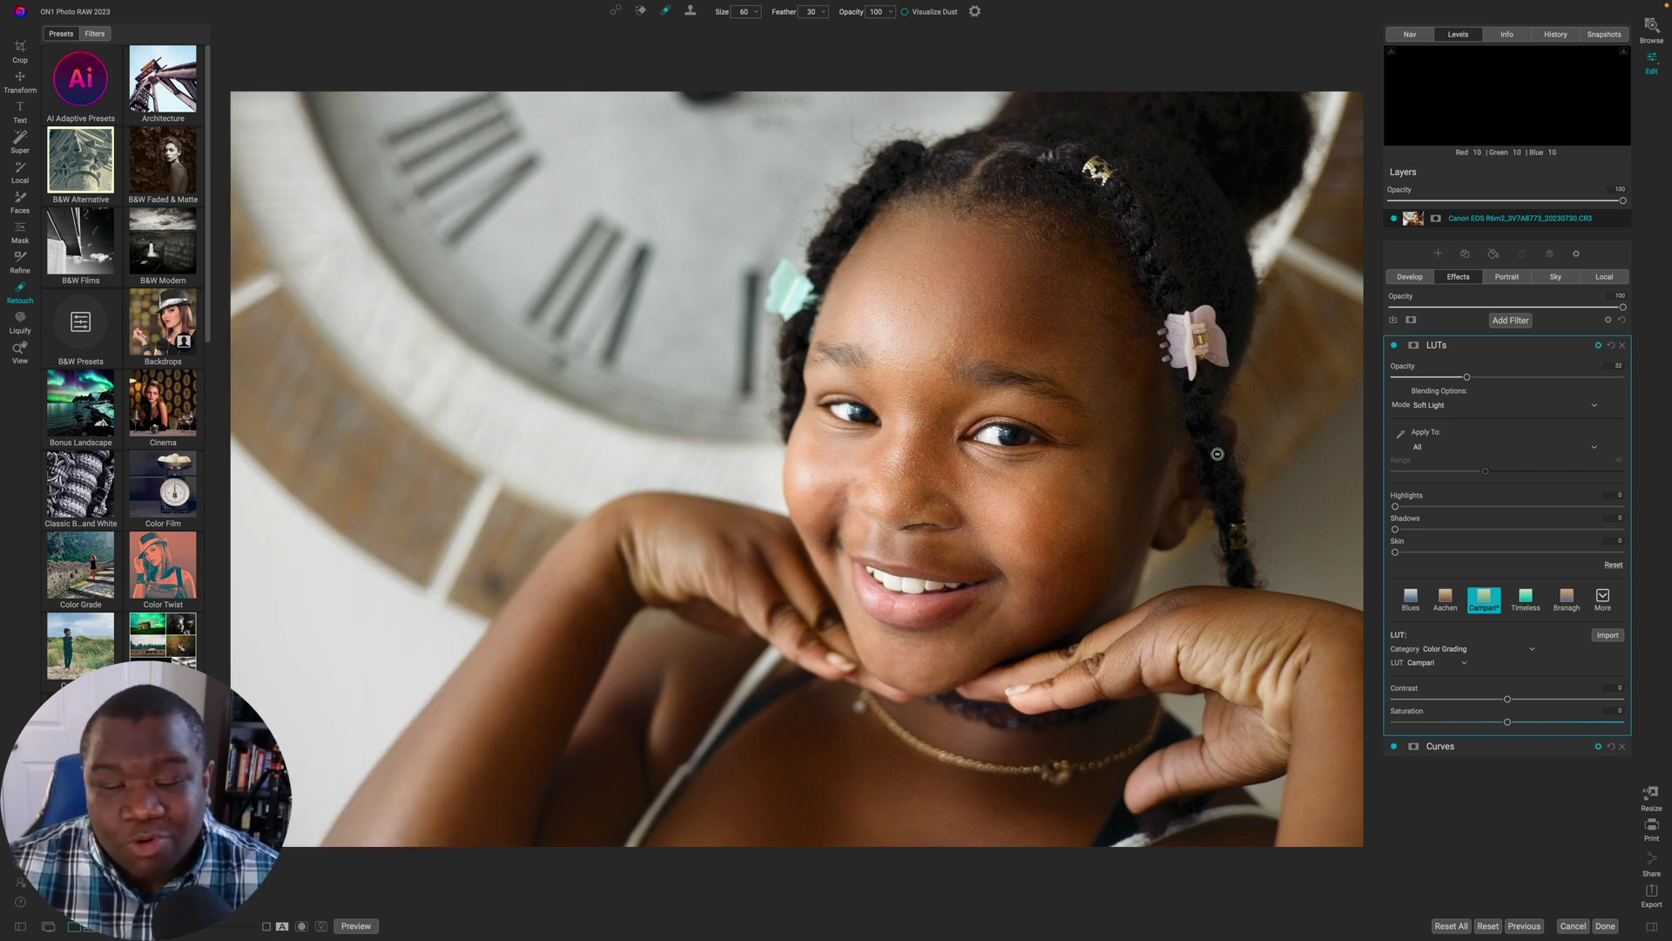
- Duplicate the photo layer and add a Sun Flare filter to the copy, flipping the flare horizontally away from the girl's hair
{"action": "left_click", "coordinate": [1470, 347]}
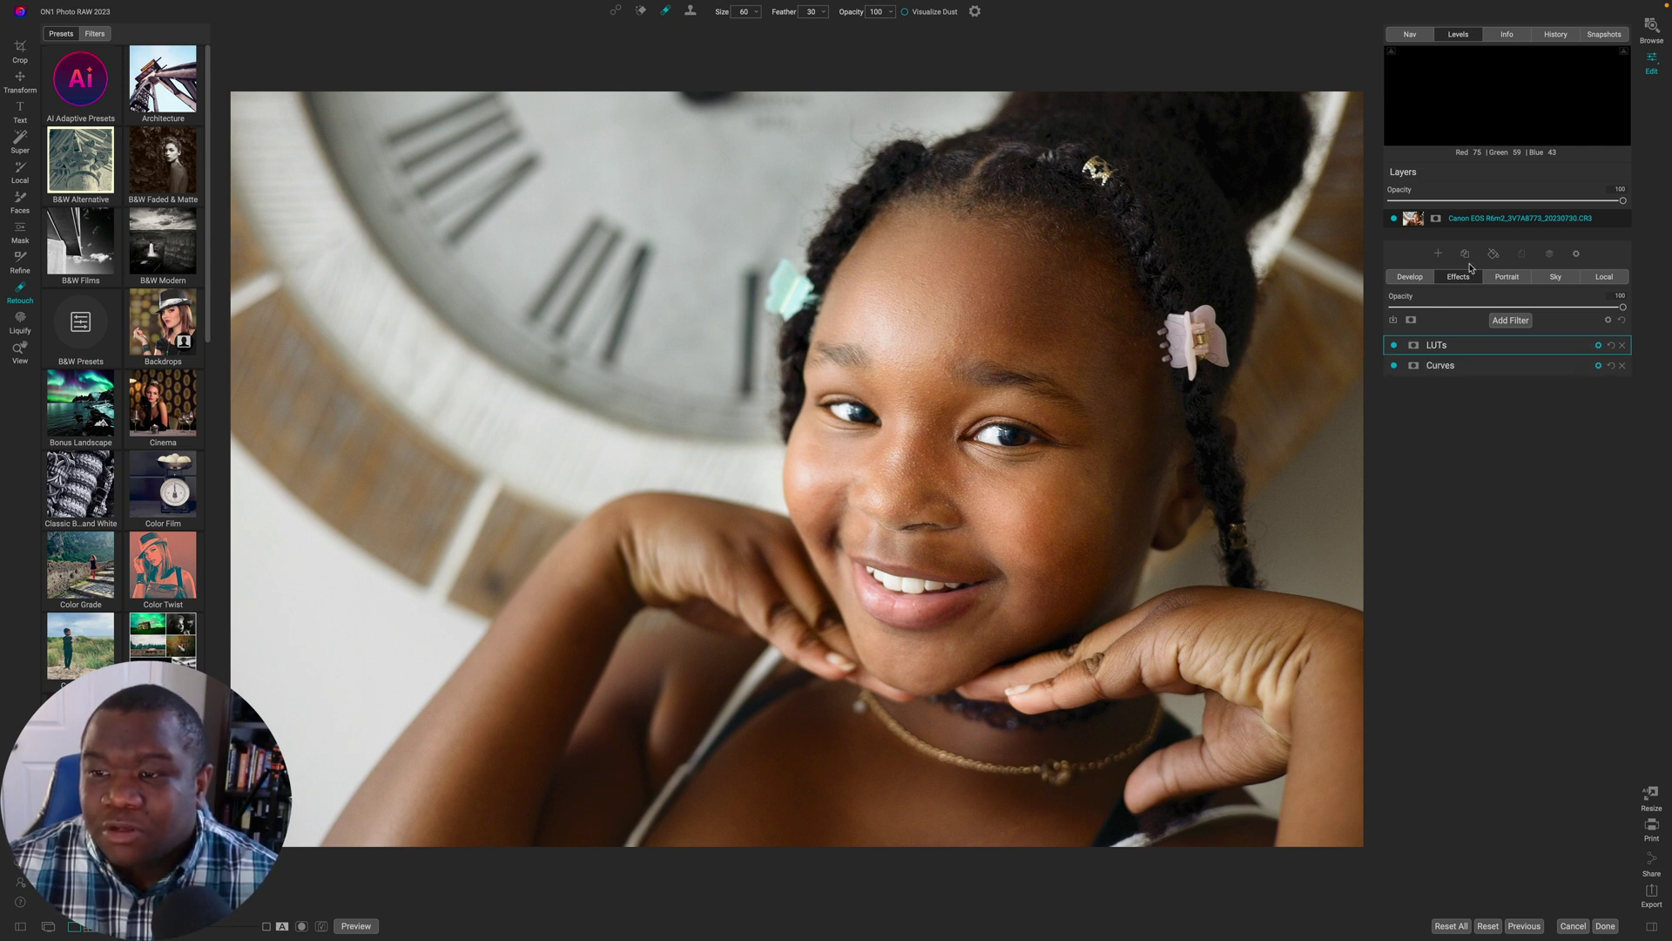
{"action": "right_click", "coordinate": [1499, 222]}
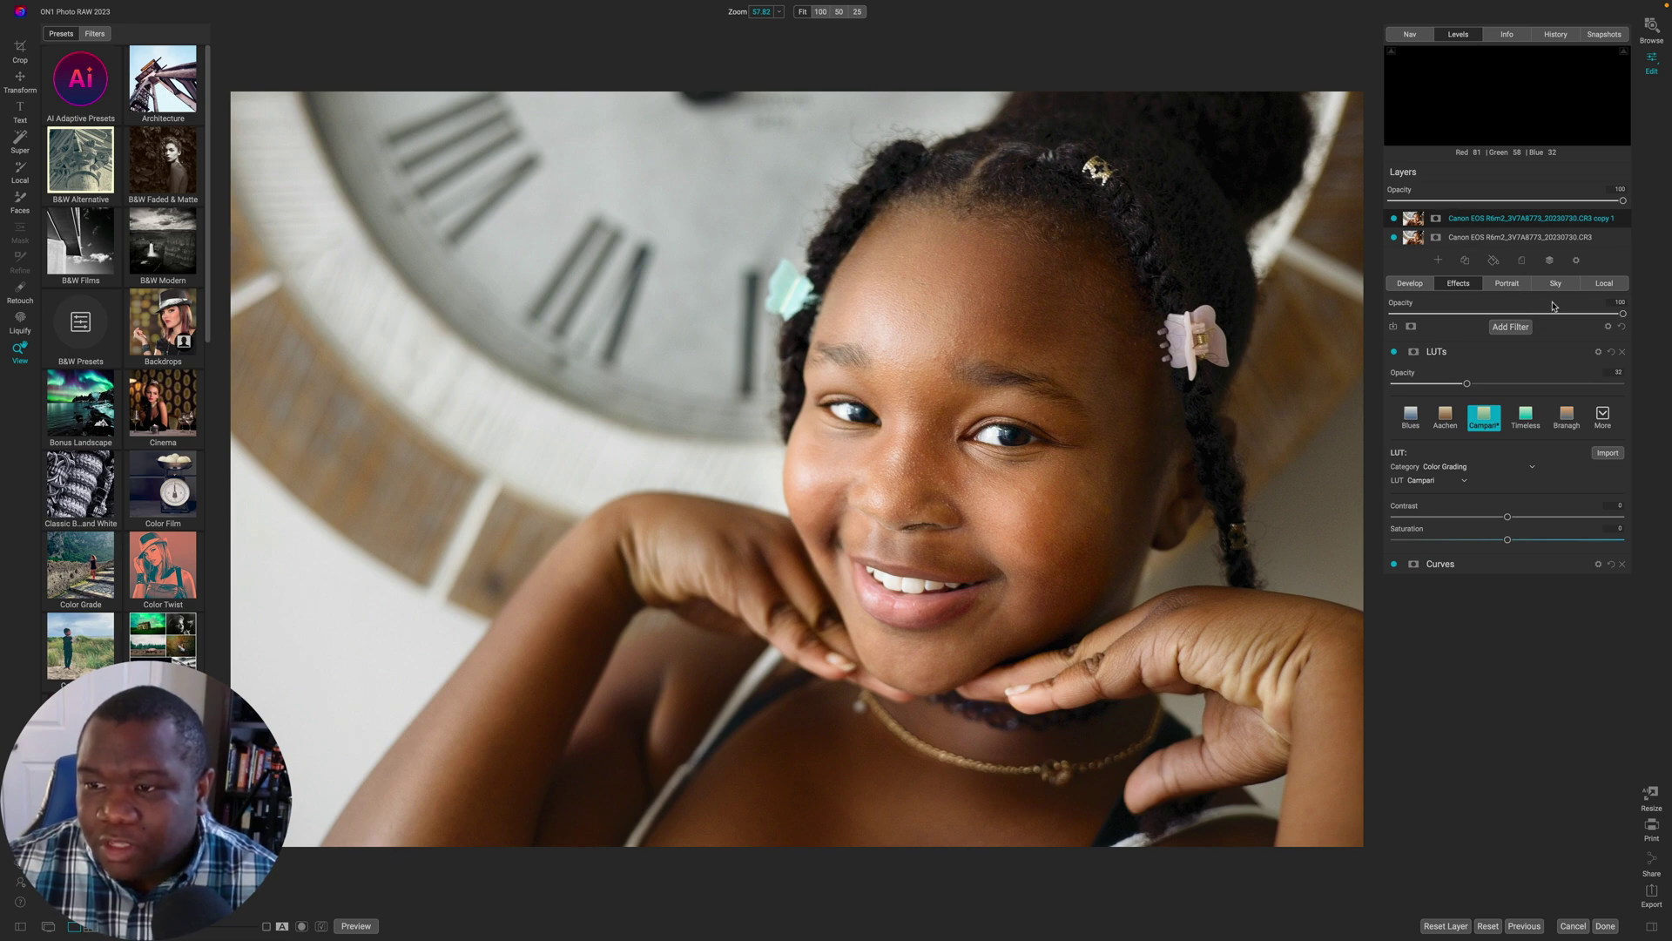
{"action": "left_click", "coordinate": [1511, 328]}
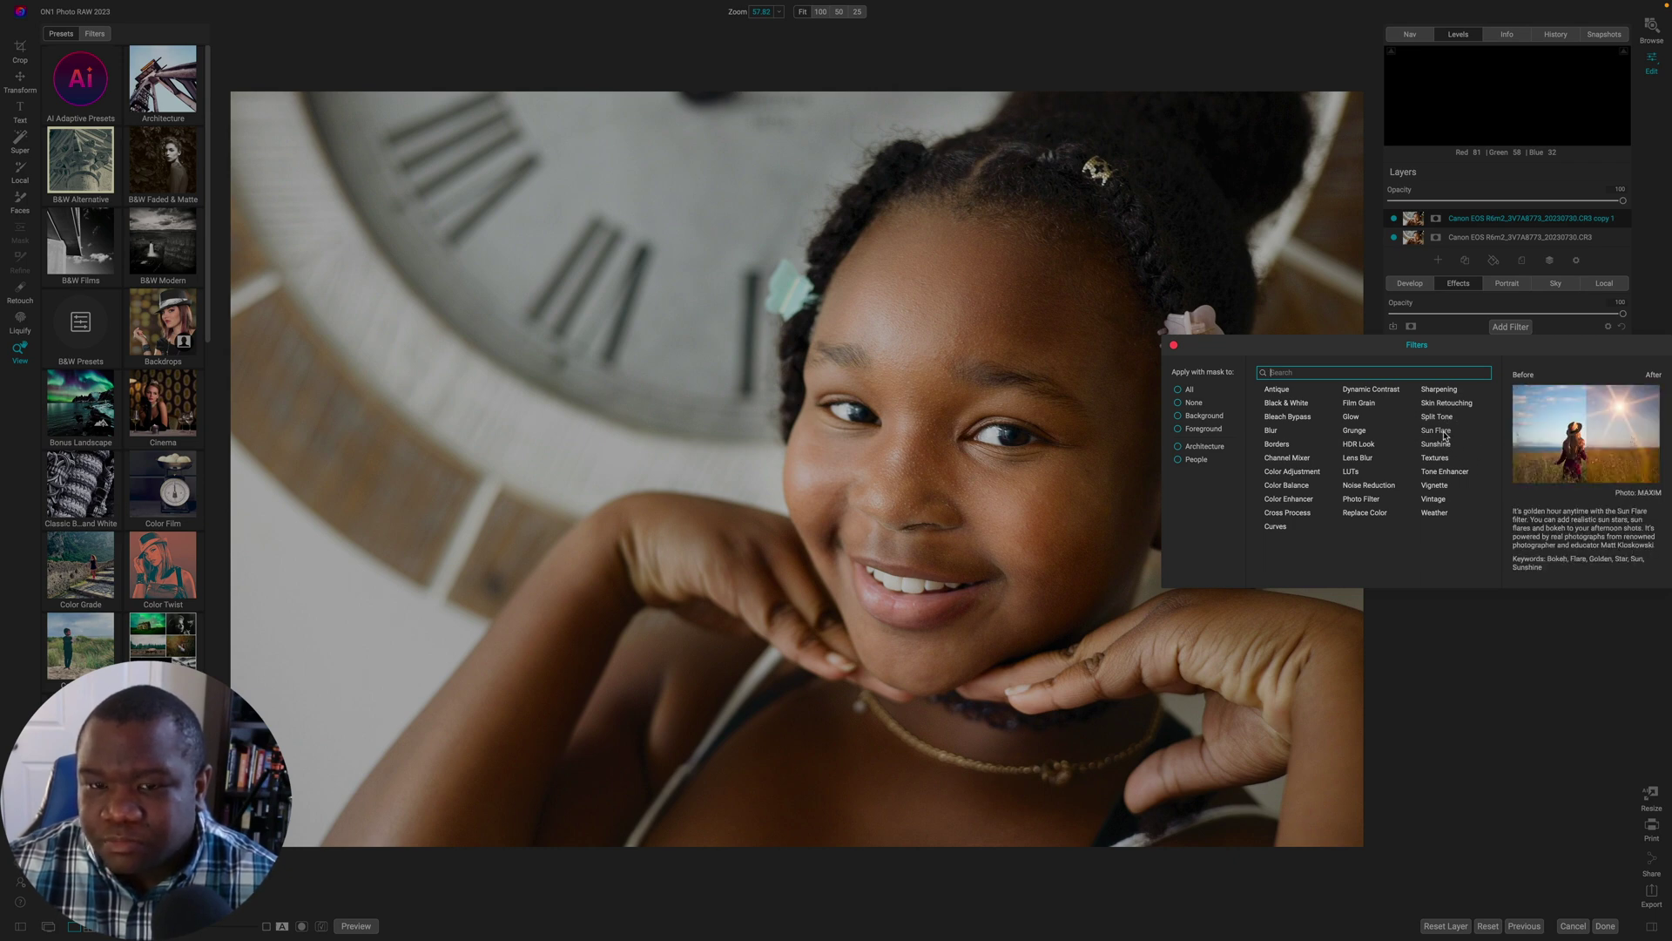
{"action": "left_click", "coordinate": [1445, 432]}
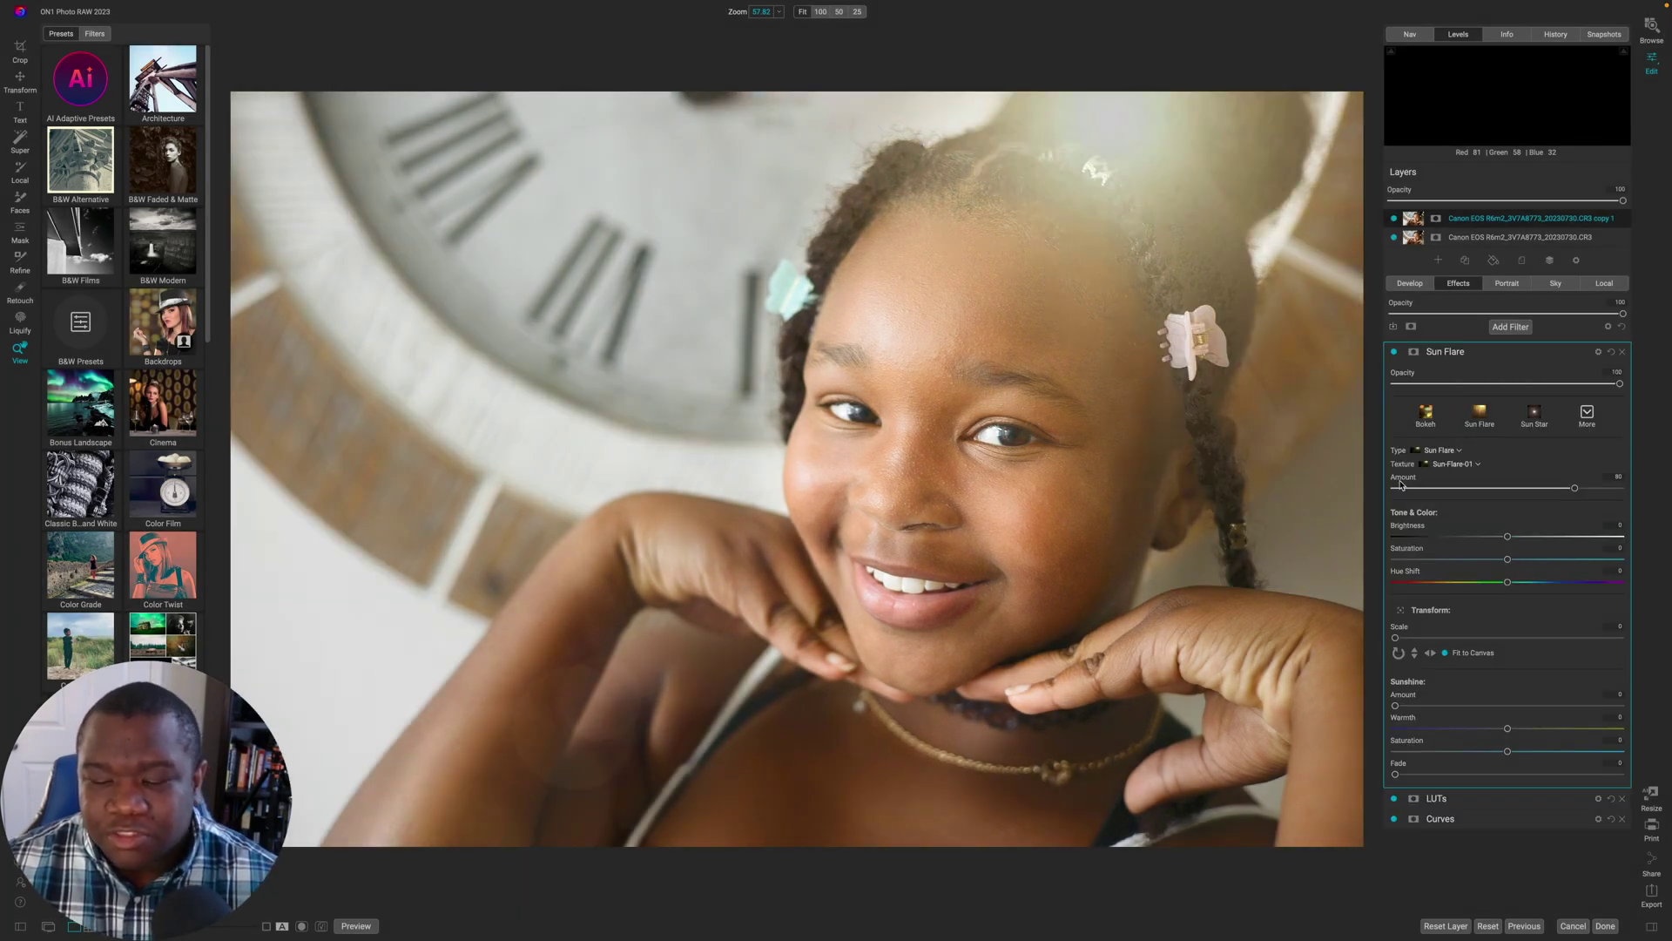
{"action": "left_click", "coordinate": [1429, 656]}
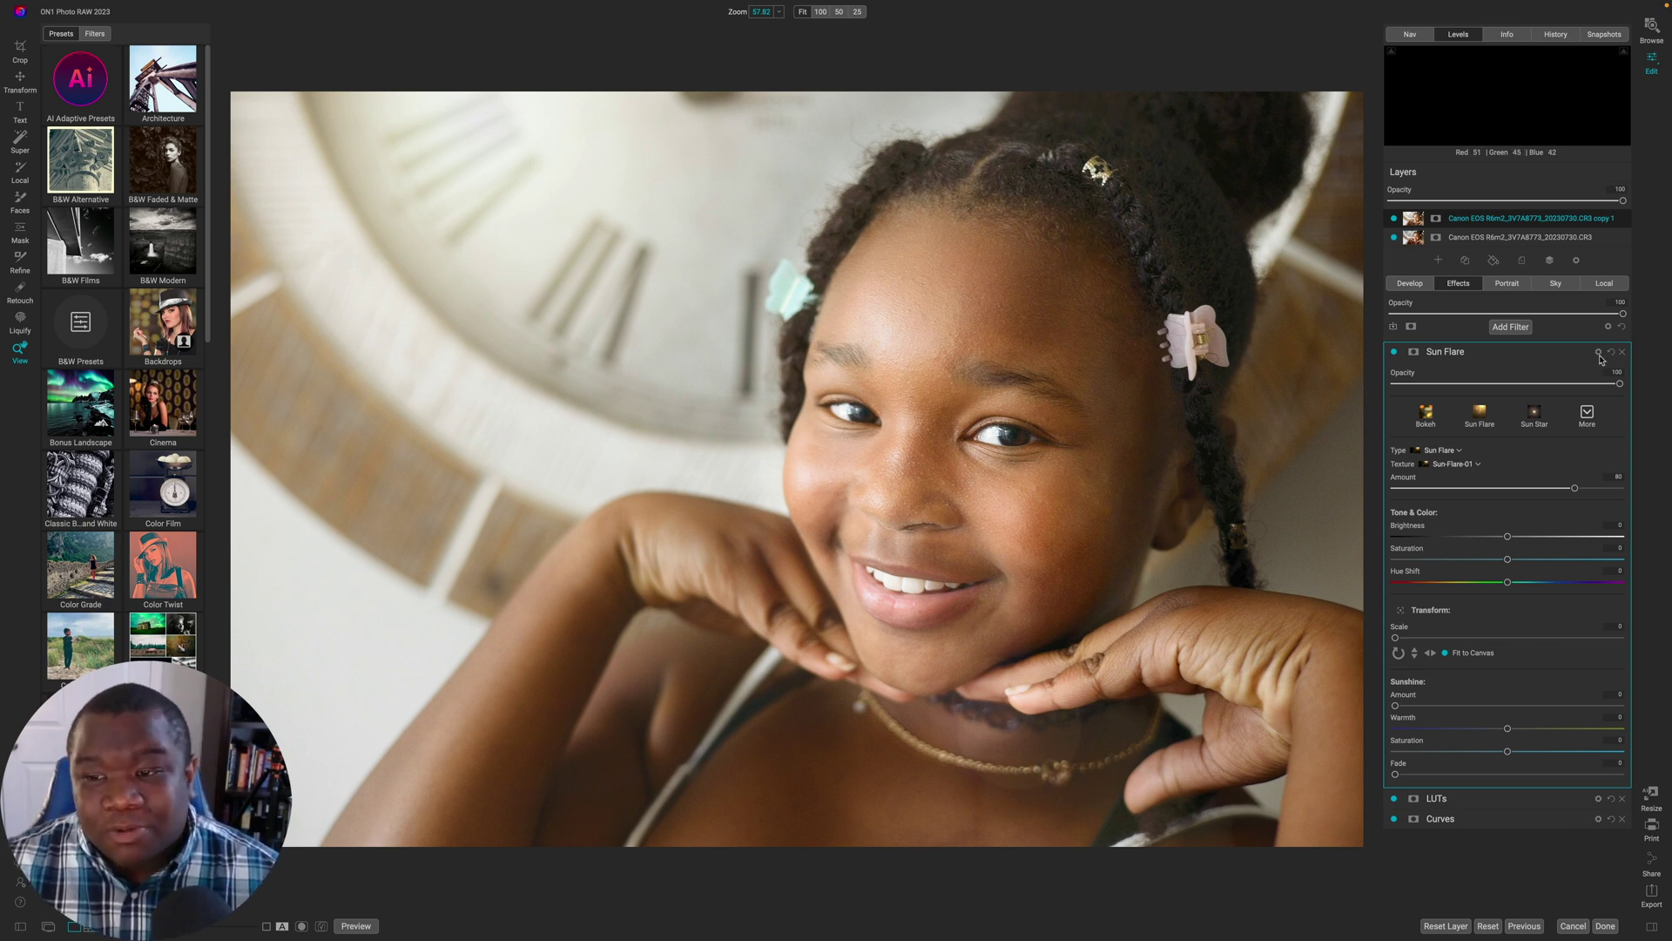
- Set the Sun Flare filter's opacity to 48 and compare the portrait with the flare off and on, leaving it enabled
{"action": "left_click_drag", "start_coordinate": [1620, 385], "coordinate": [1504, 395]}
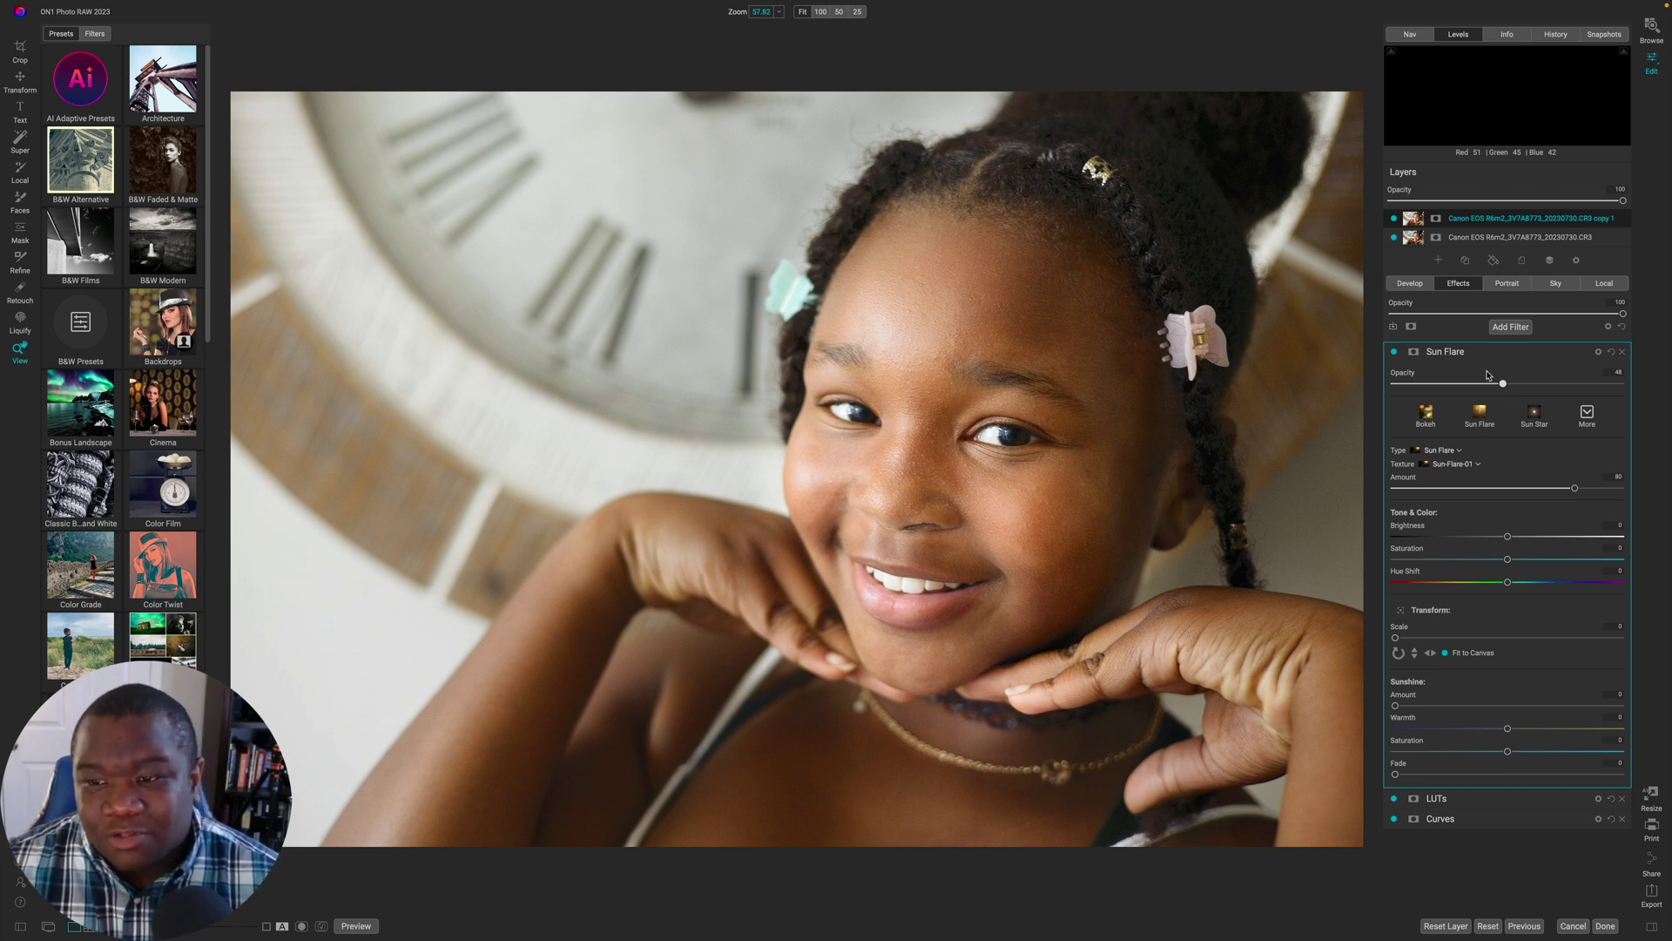
{"action": "left_click", "coordinate": [1394, 354]}
{"action": "left_click", "coordinate": [1394, 353]}
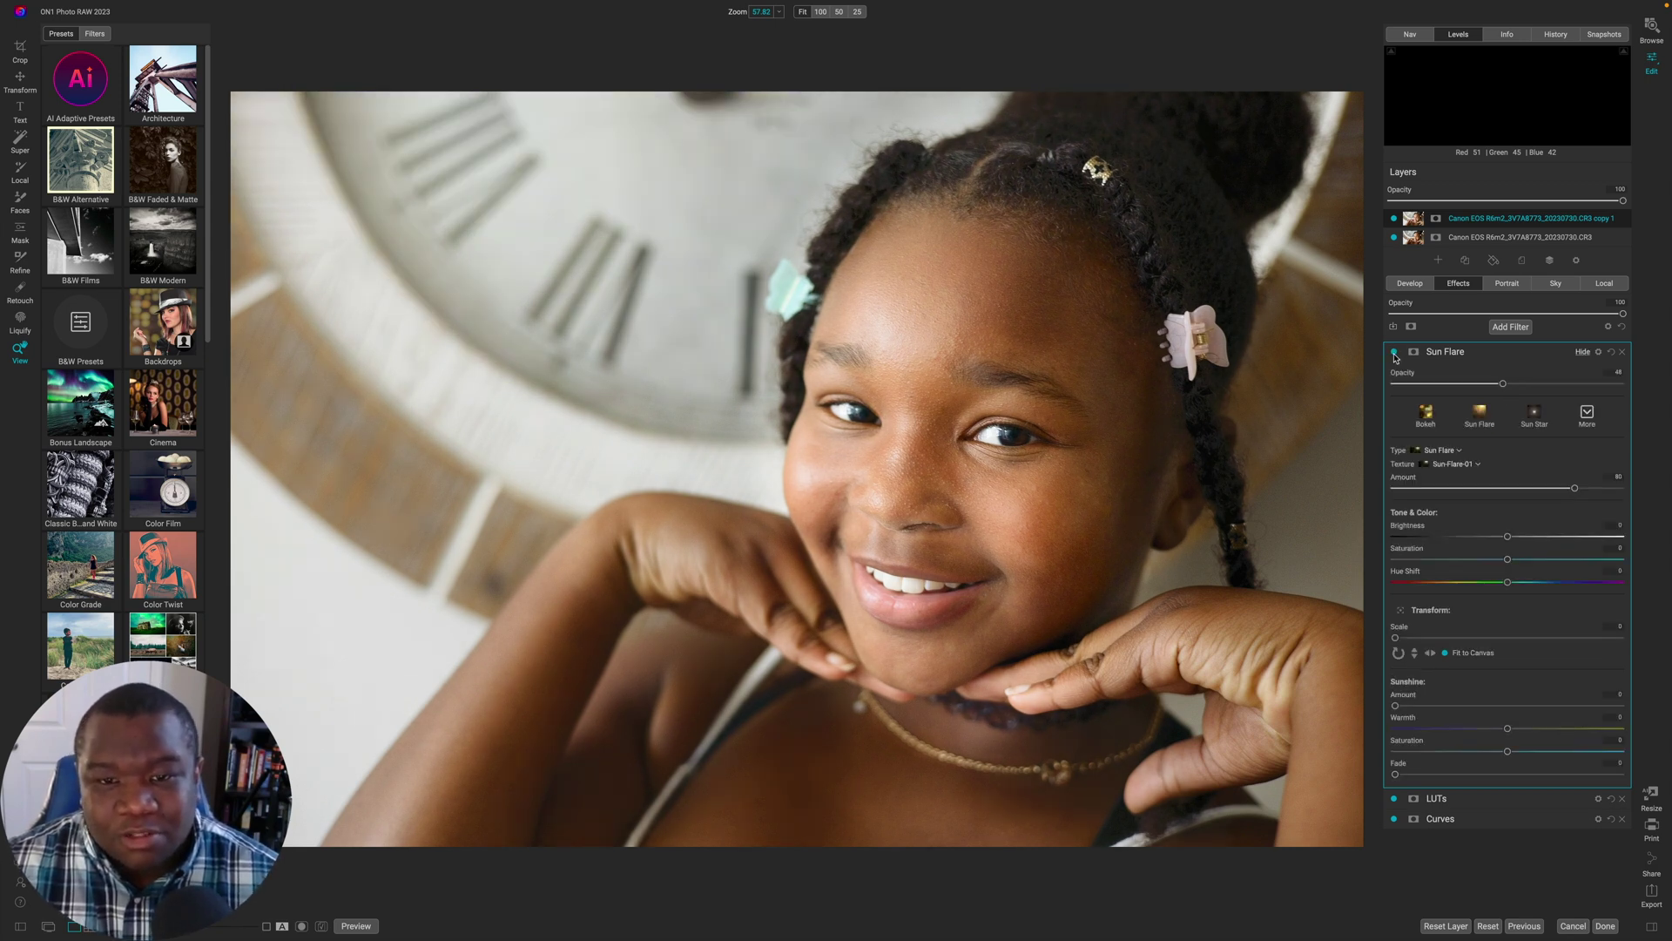